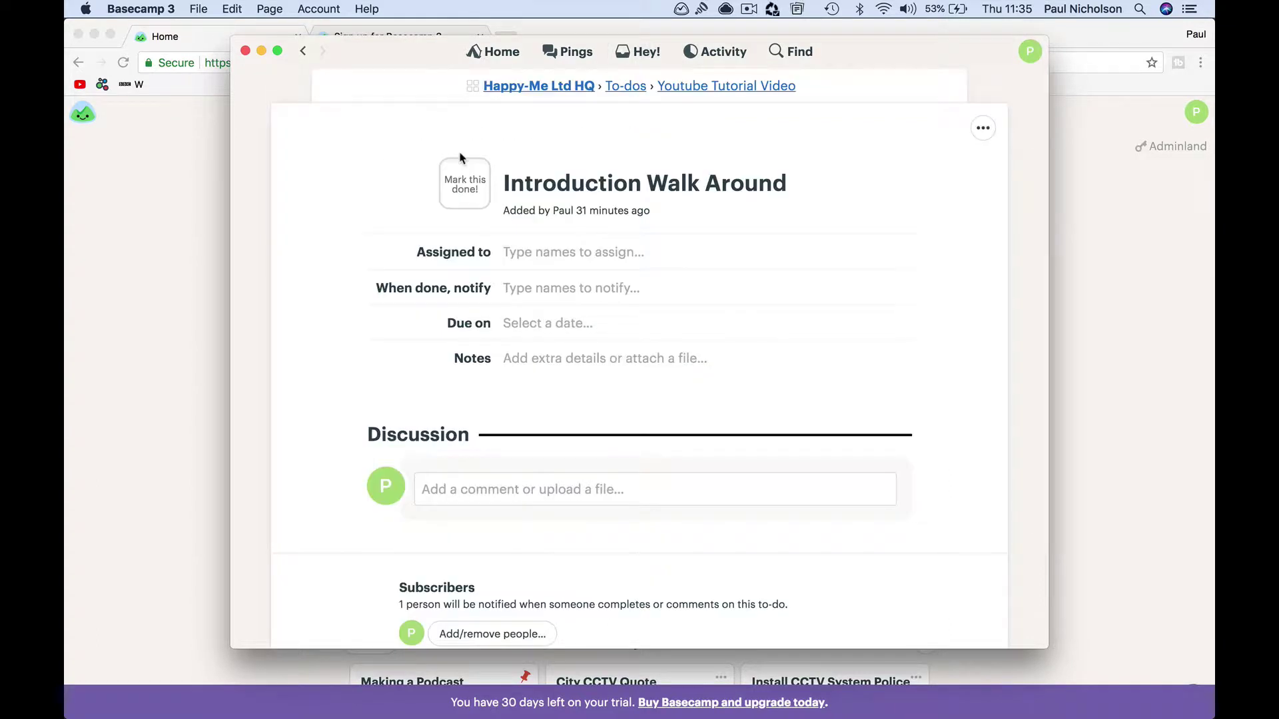
Mark the Introduction Walk Around to-do as done and return to the Basecamp Home page in Chrome
{"action": "scroll", "coordinate": [633, 285], "scroll_direction": "down", "scroll_amount": 3}
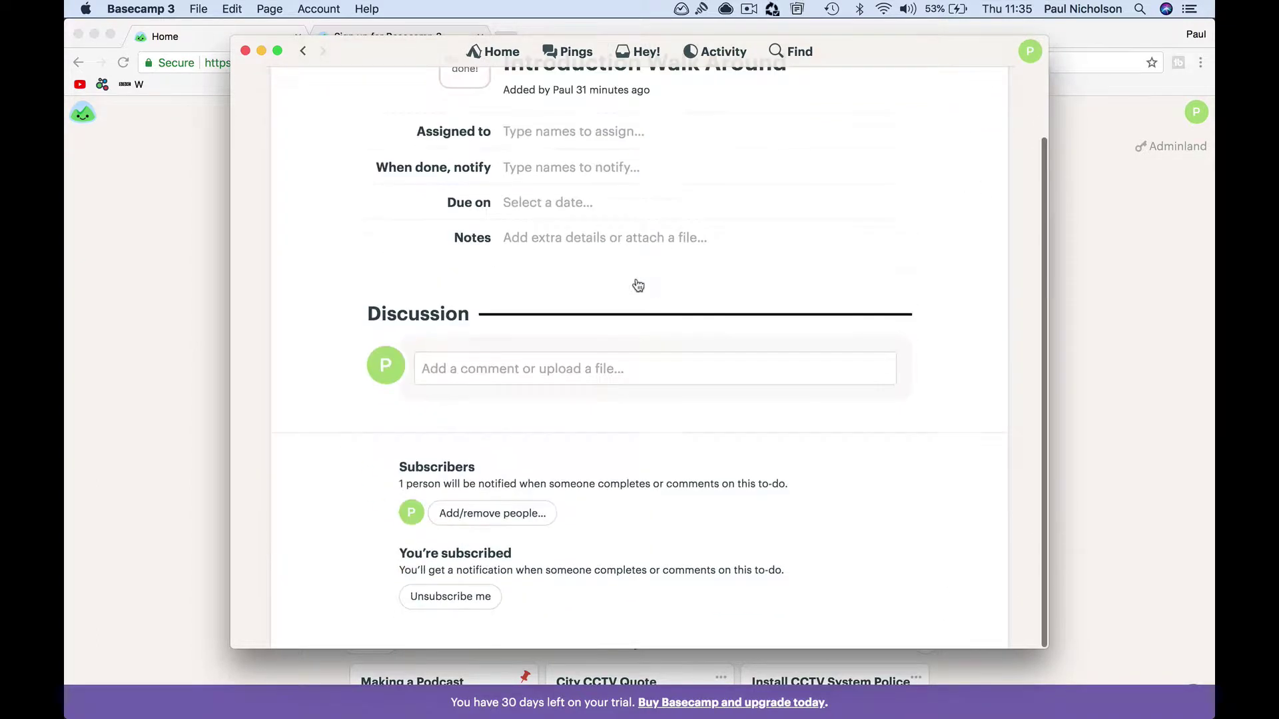
{"action": "scroll", "coordinate": [639, 287], "scroll_direction": "up", "scroll_amount": 3}
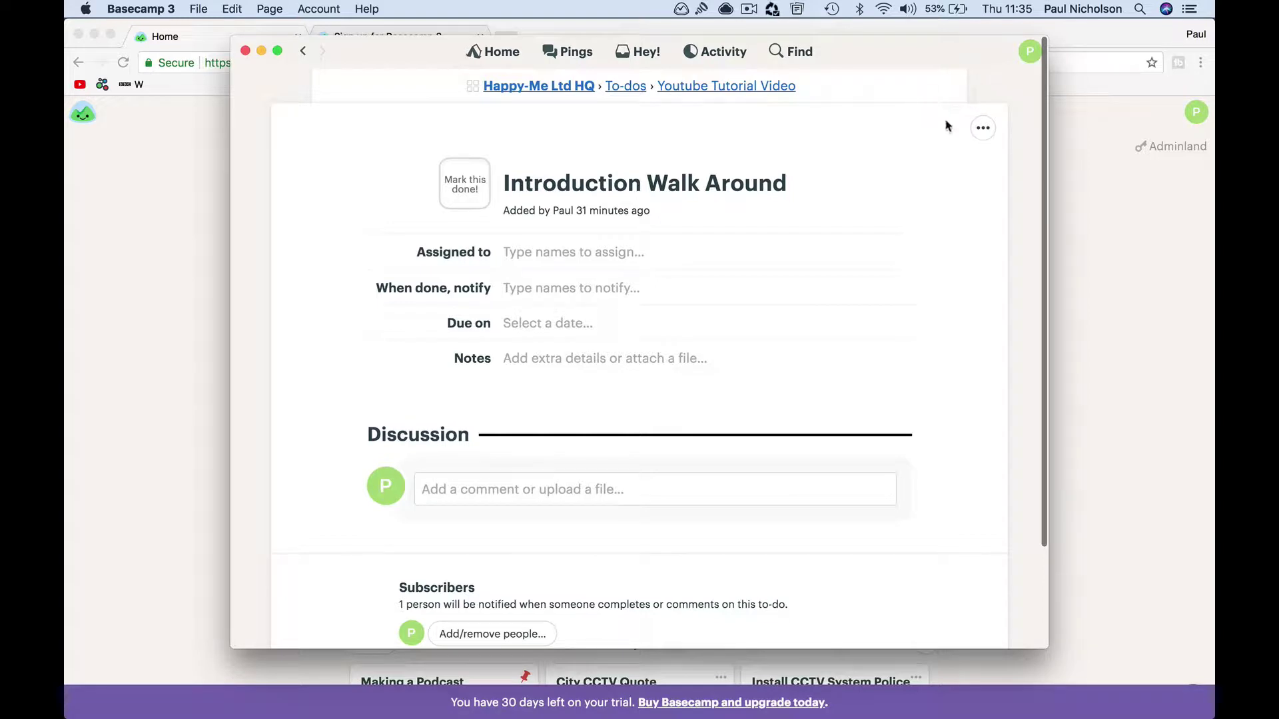
{"action": "left_click", "coordinate": [982, 127]}
{"action": "key", "text": "super+bracketleft"}
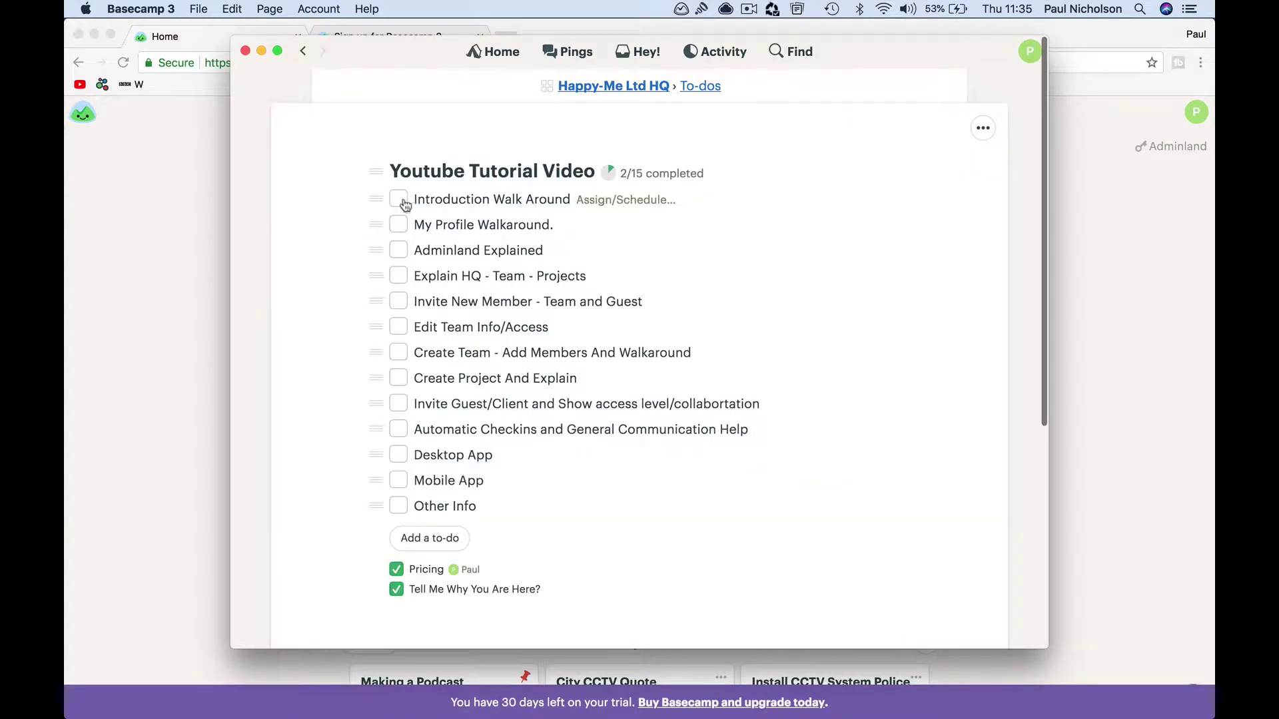
{"action": "left_click", "coordinate": [399, 199]}
{"action": "left_click", "coordinate": [198, 400]}
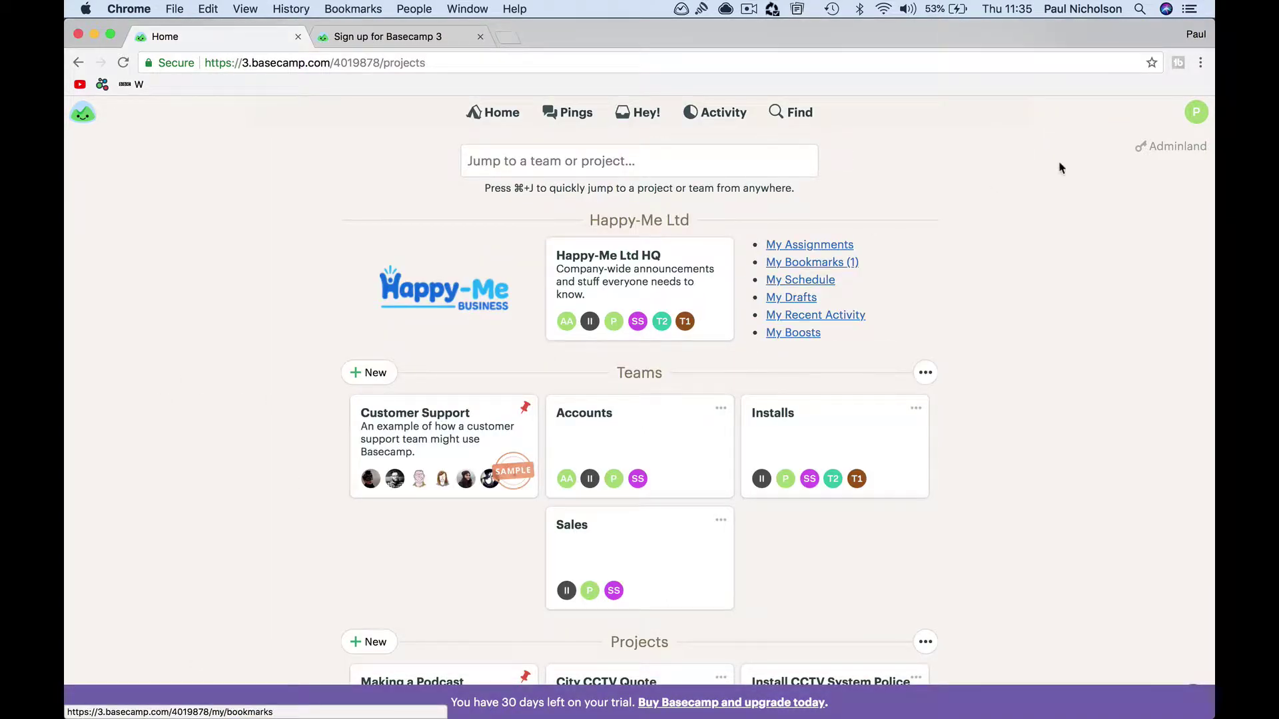
On My profile, set the short bio to 'Happy-Me Ltd. Founder 2008'
{"action": "left_click", "coordinate": [1196, 112]}
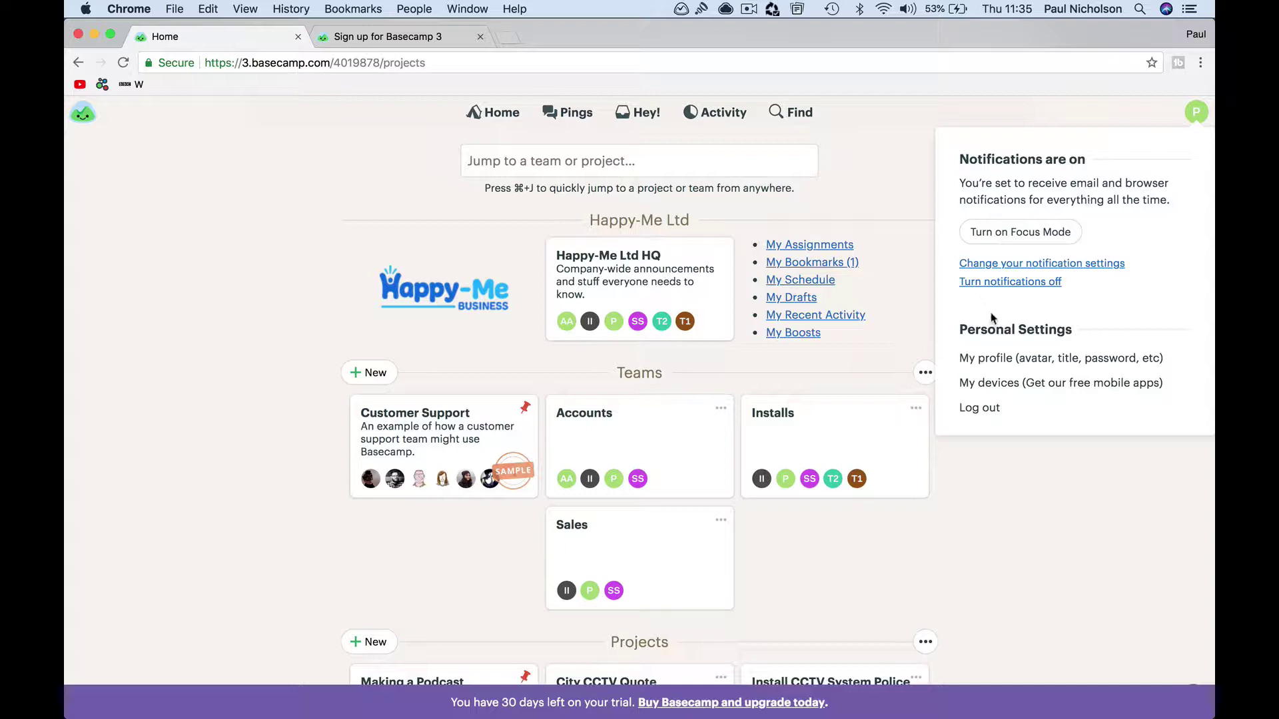
{"action": "left_click", "coordinate": [983, 359]}
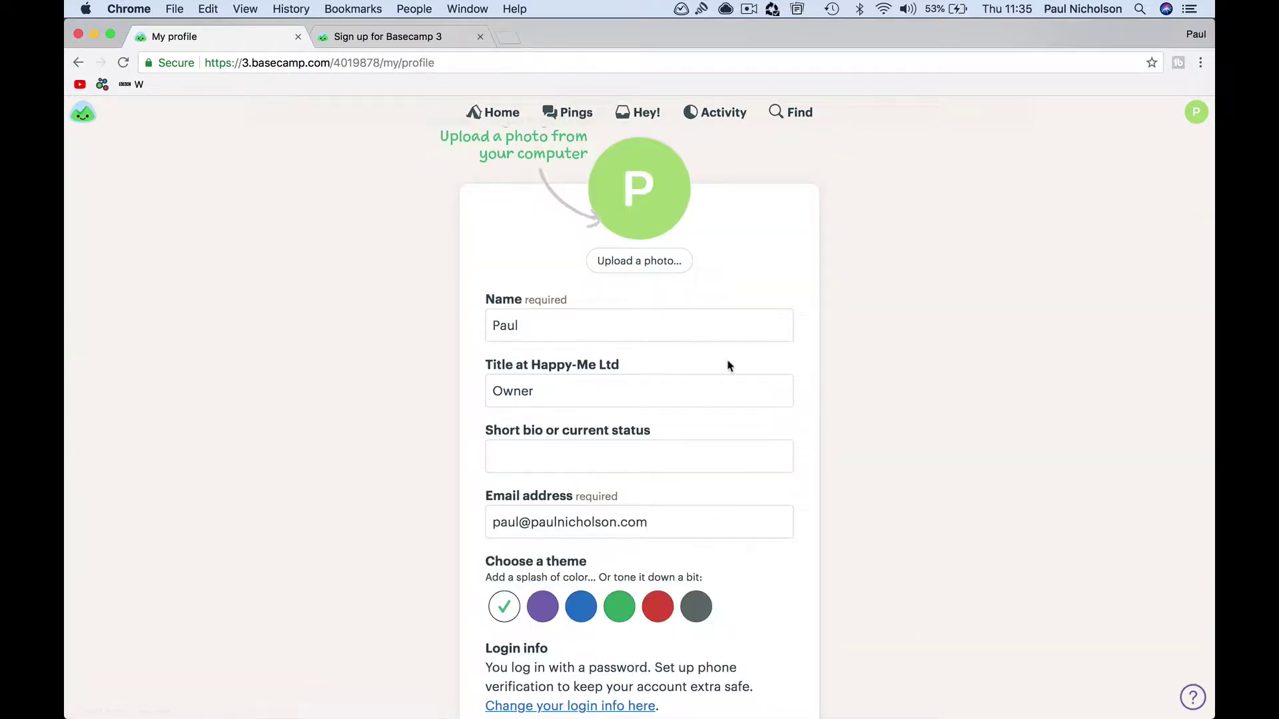
{"action": "left_click", "coordinate": [662, 466]}
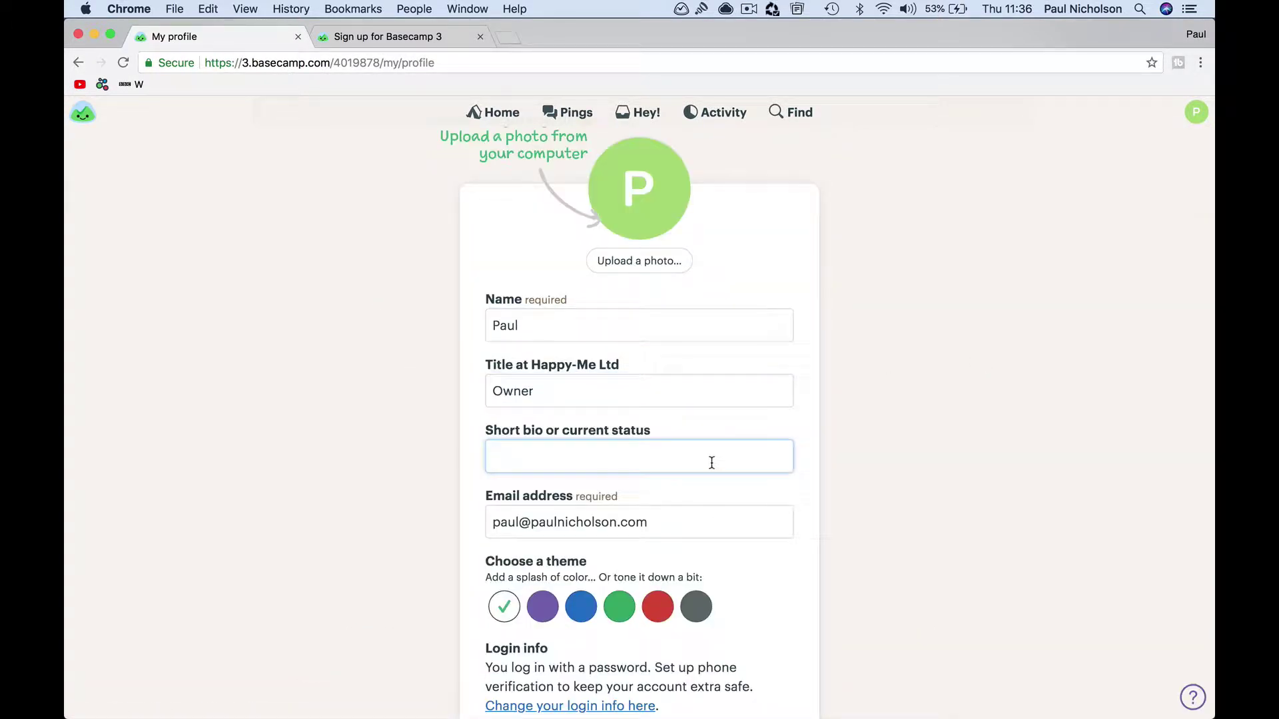
{"action": "type", "text": "Hapy-Me Ltd. Founder"}
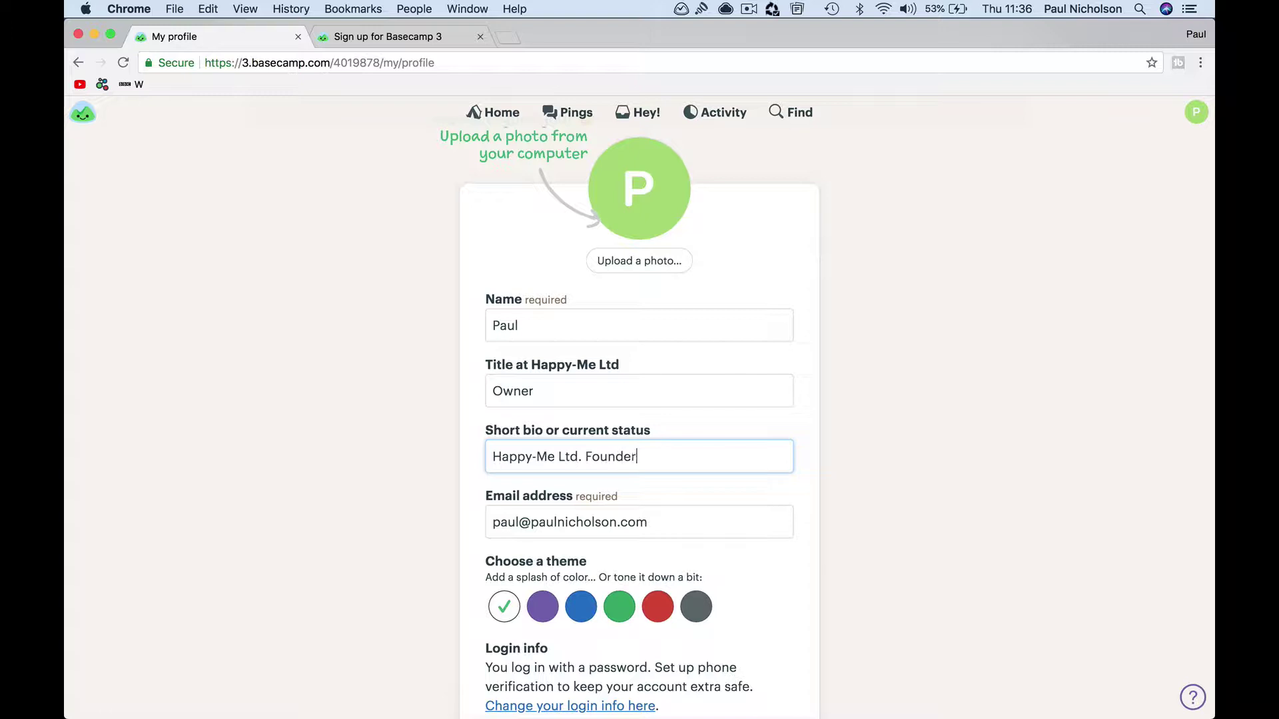
{"action": "type", "text": "8"}
Try the purple, blue, green and red profile themes and settle on blue
{"action": "scroll", "coordinate": [816, 513], "scroll_direction": "down", "scroll_amount": 3}
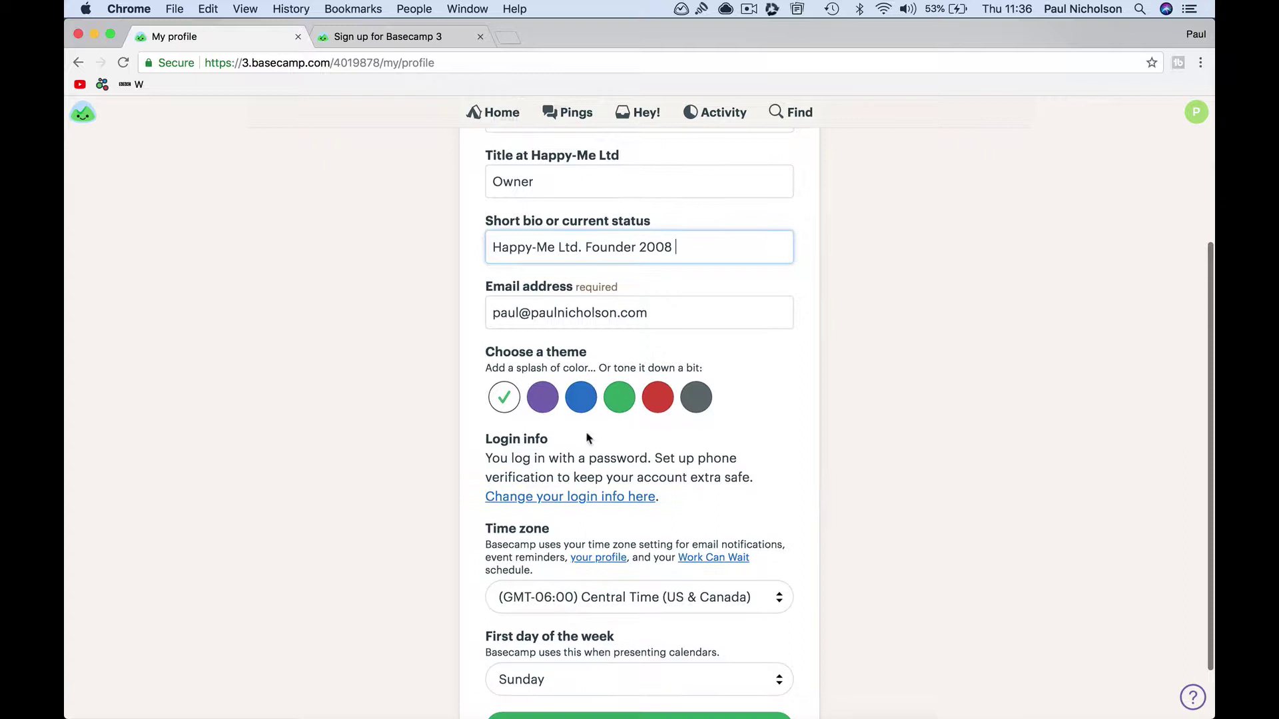
{"action": "scroll", "coordinate": [565, 419], "scroll_direction": "up", "scroll_amount": 2}
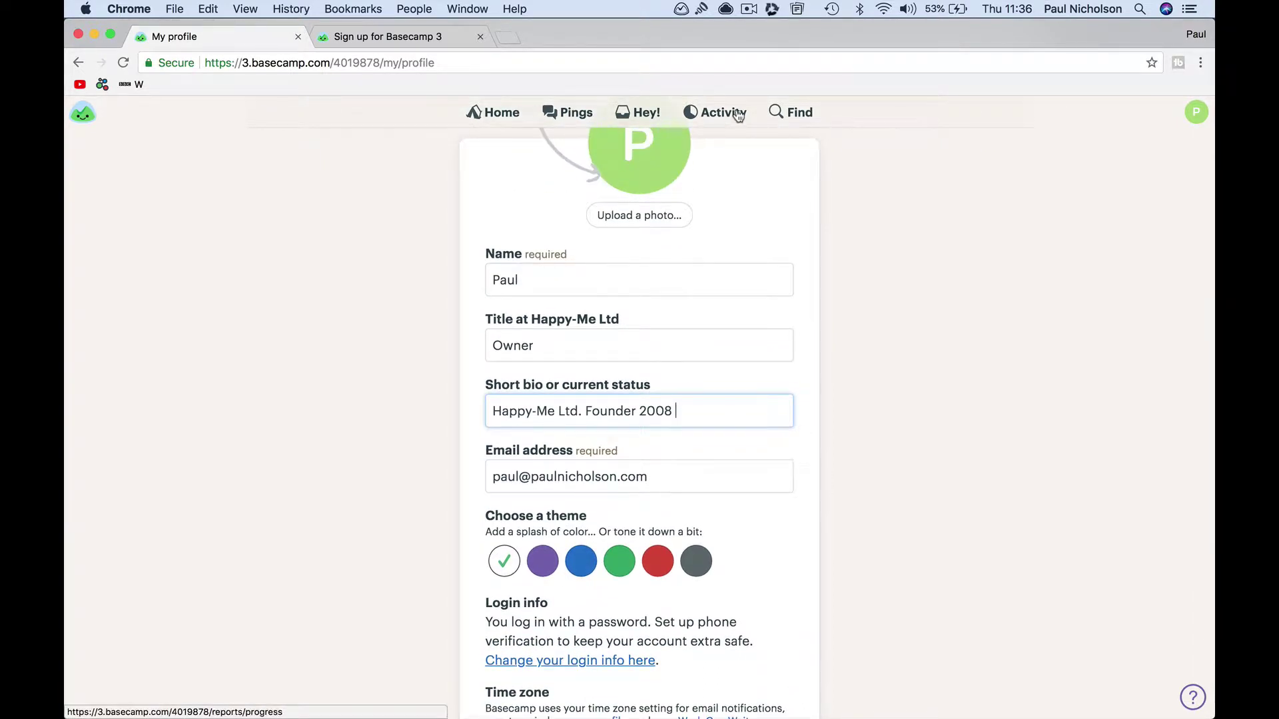
{"action": "left_click", "coordinate": [543, 566]}
{"action": "left_click", "coordinate": [581, 570]}
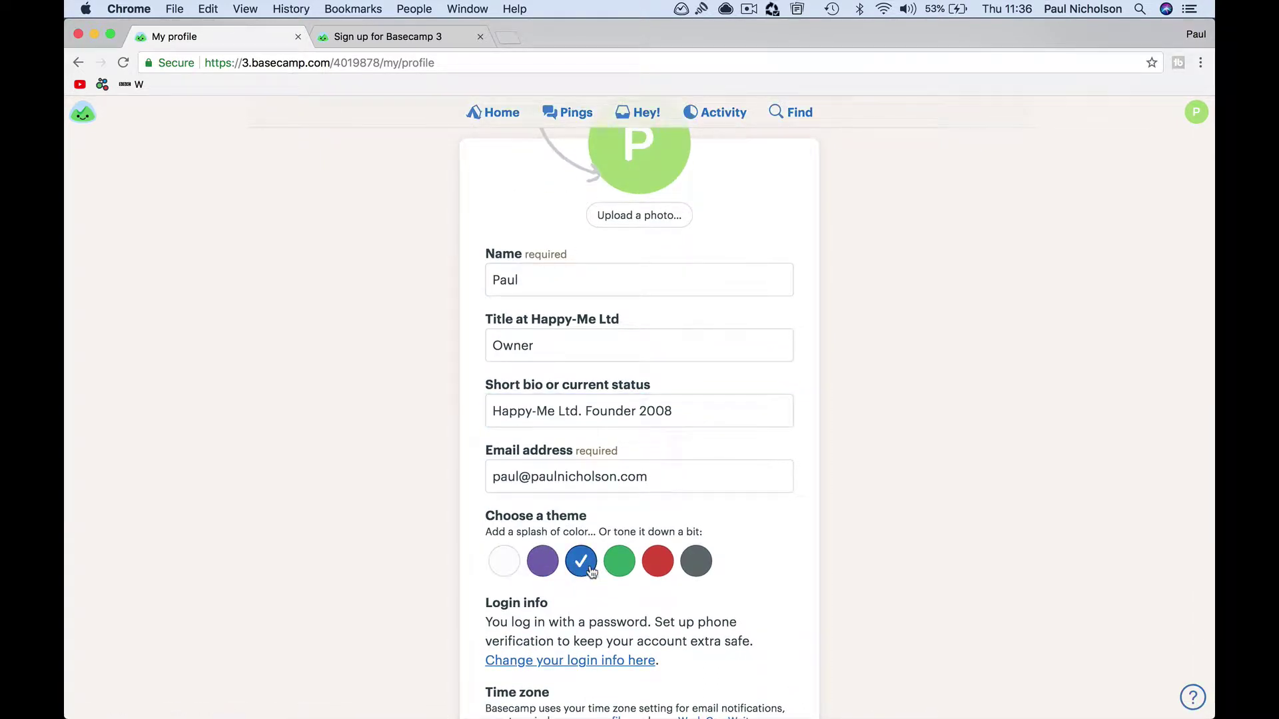
{"action": "left_click", "coordinate": [619, 568]}
{"action": "left_click", "coordinate": [662, 563]}
{"action": "left_click", "coordinate": [590, 566]}
{"action": "scroll", "coordinate": [594, 579], "scroll_direction": "down", "scroll_amount": 5}
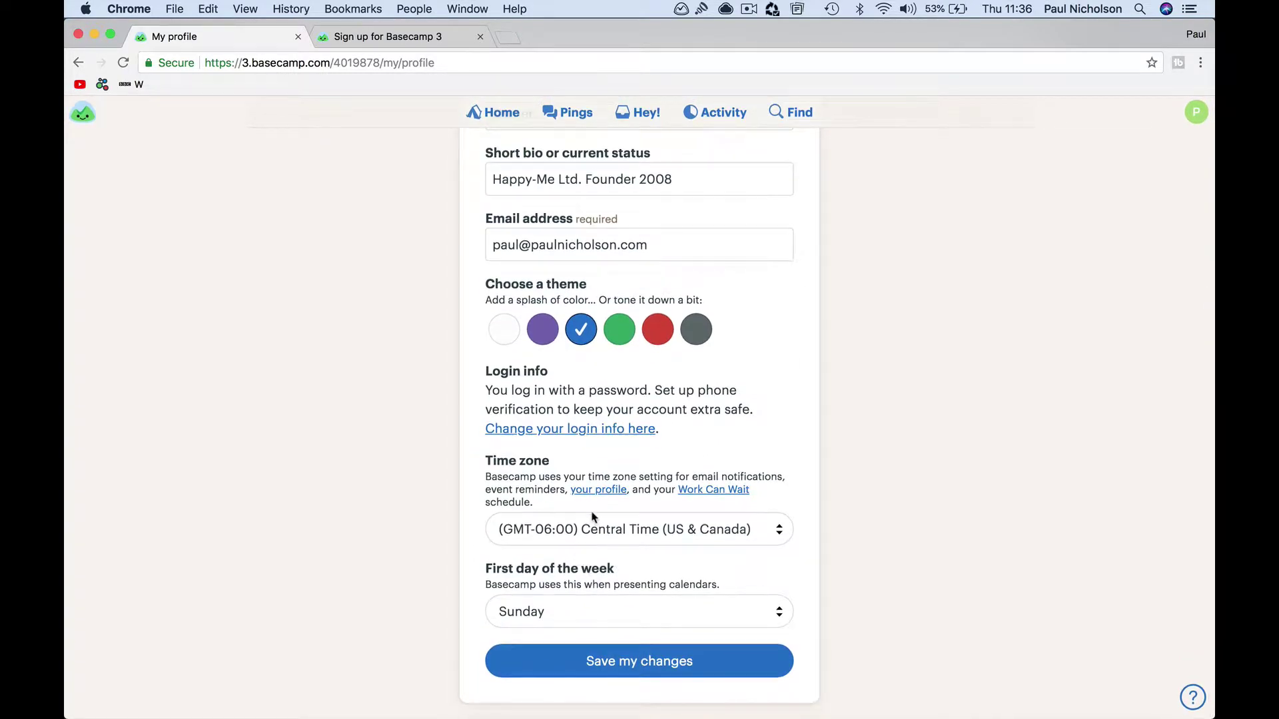
{"action": "scroll", "coordinate": [557, 434], "scroll_direction": "up", "scroll_amount": 5}
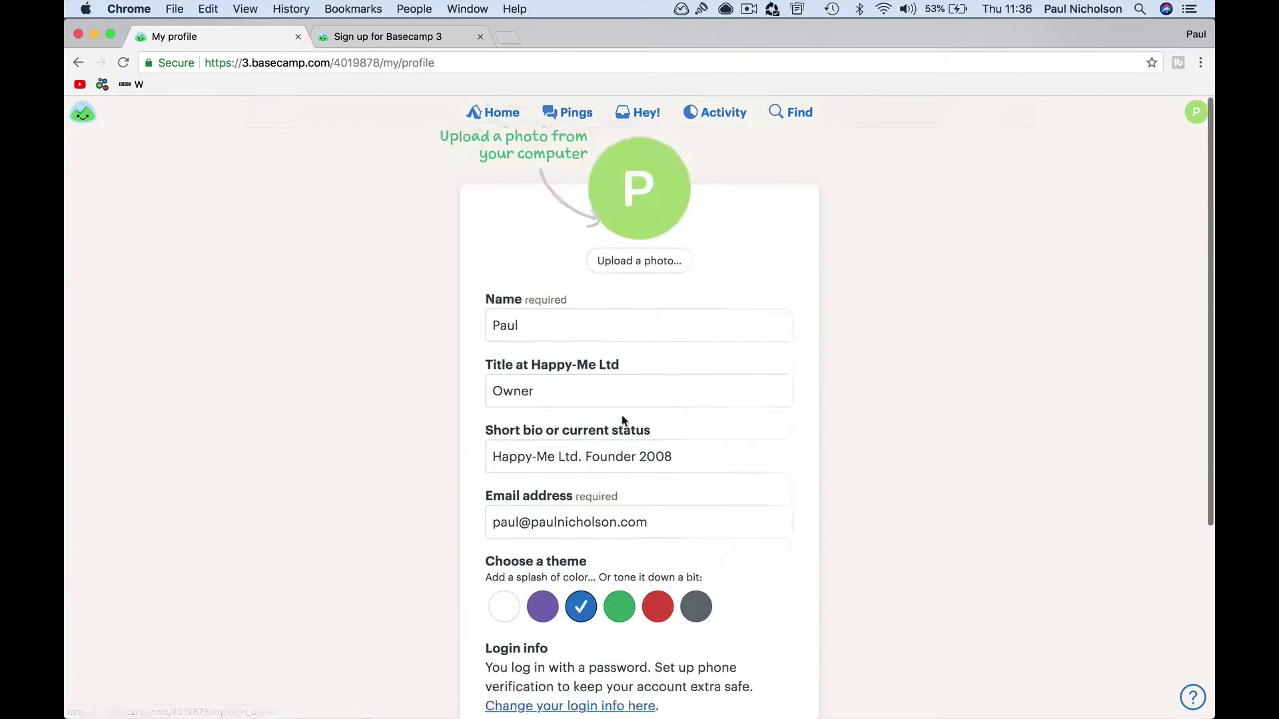
Upload the no-background portrait JPG from the website folder as the profile photo
{"action": "left_click", "coordinate": [634, 269]}
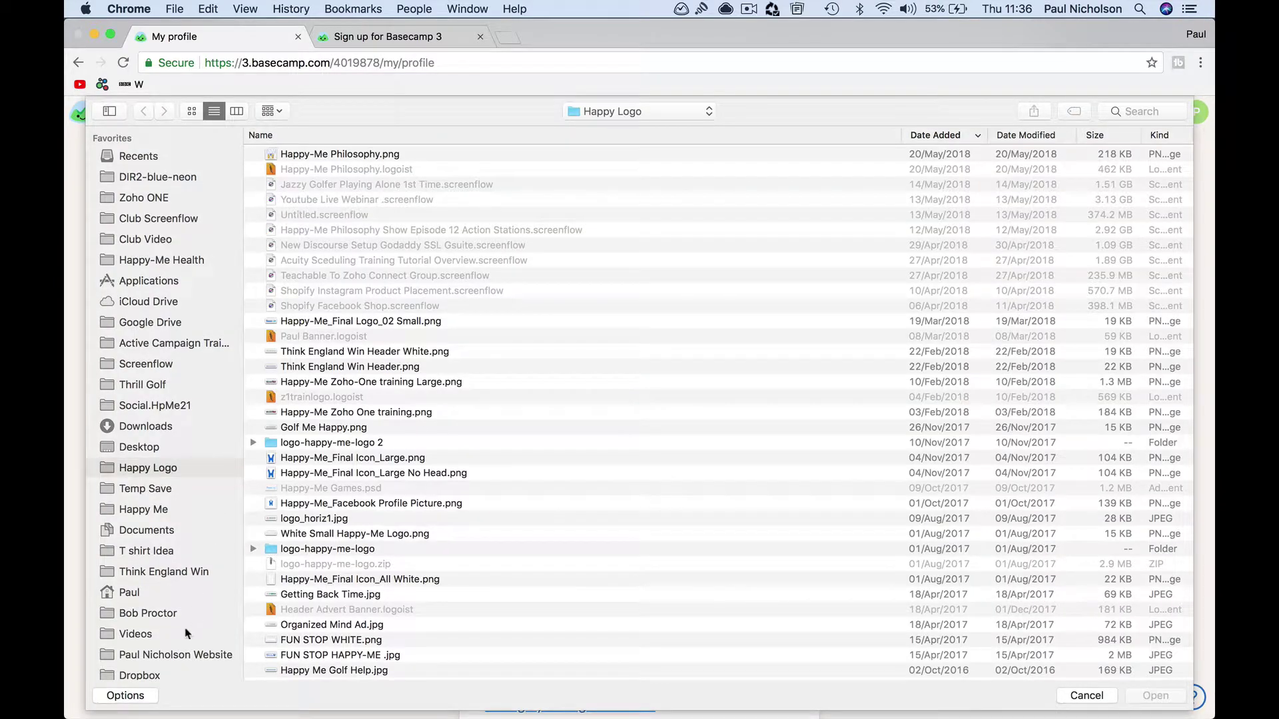
{"action": "scroll", "coordinate": [321, 548], "scroll_direction": "down", "scroll_amount": 15}
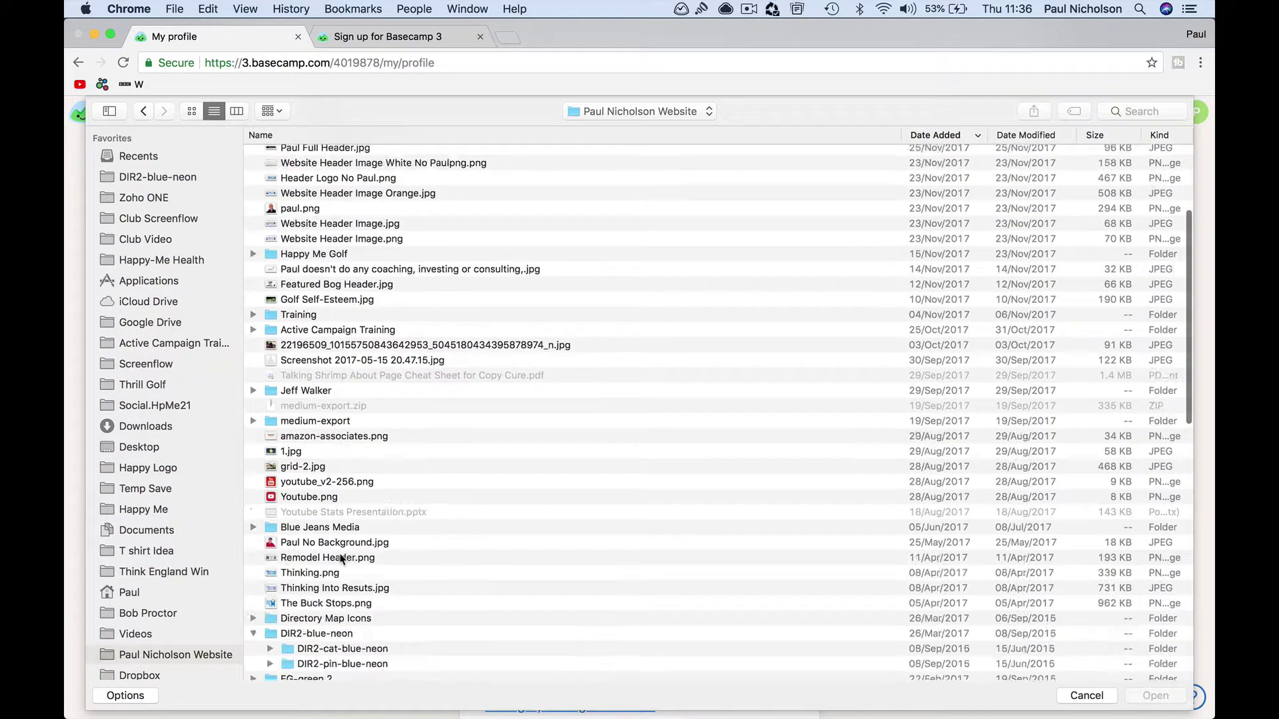
{"action": "scroll", "coordinate": [346, 489], "scroll_direction": "up", "scroll_amount": 10}
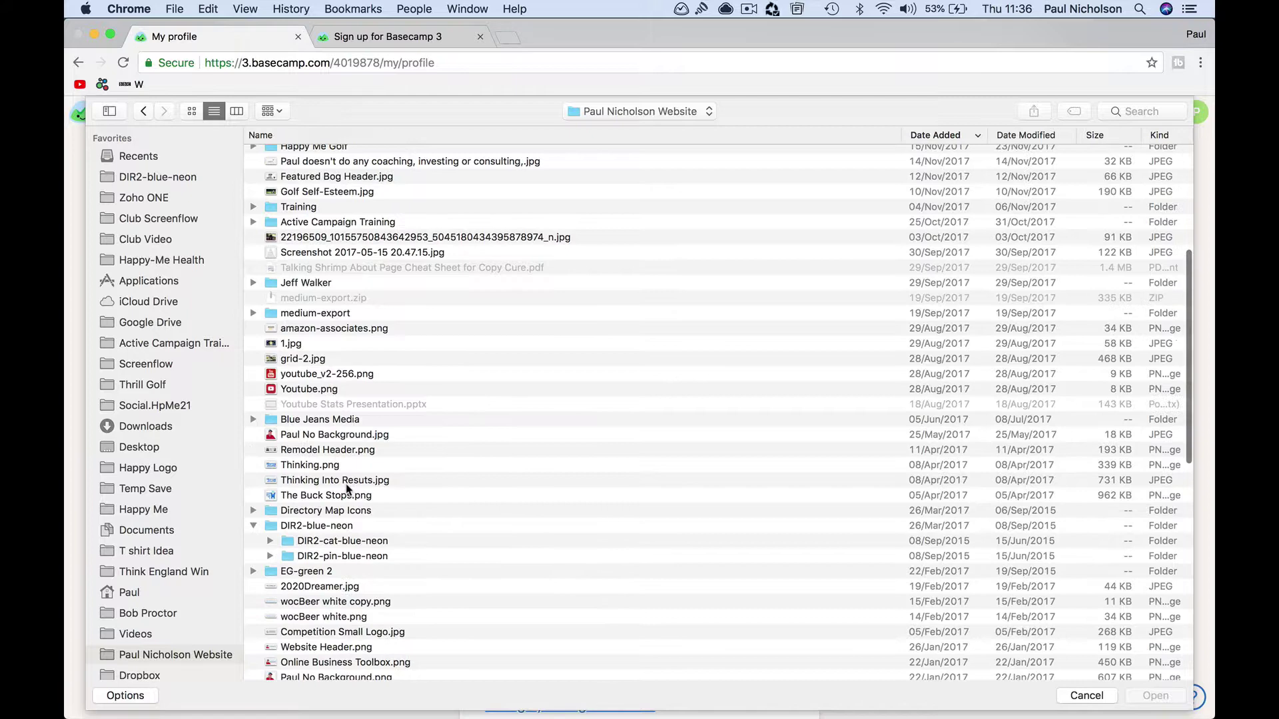
{"action": "double_click", "coordinate": [353, 434]}
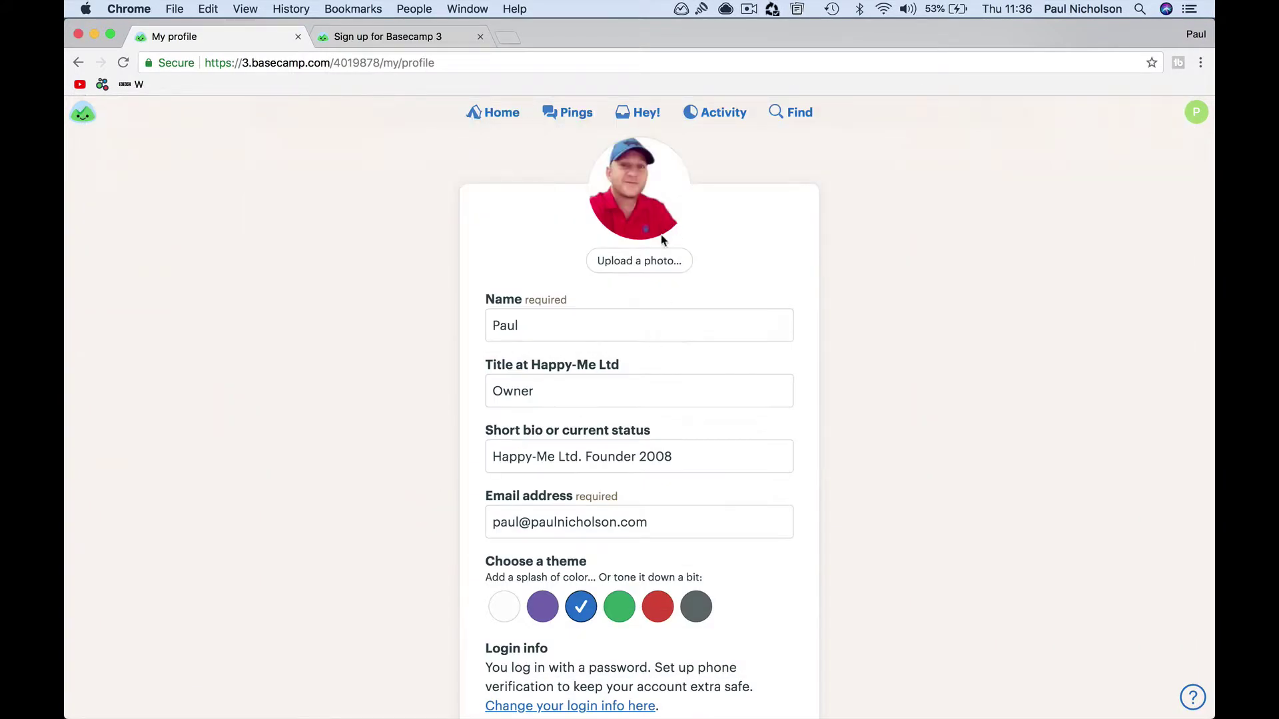
{"action": "scroll", "coordinate": [633, 570], "scroll_direction": "down", "scroll_amount": 5}
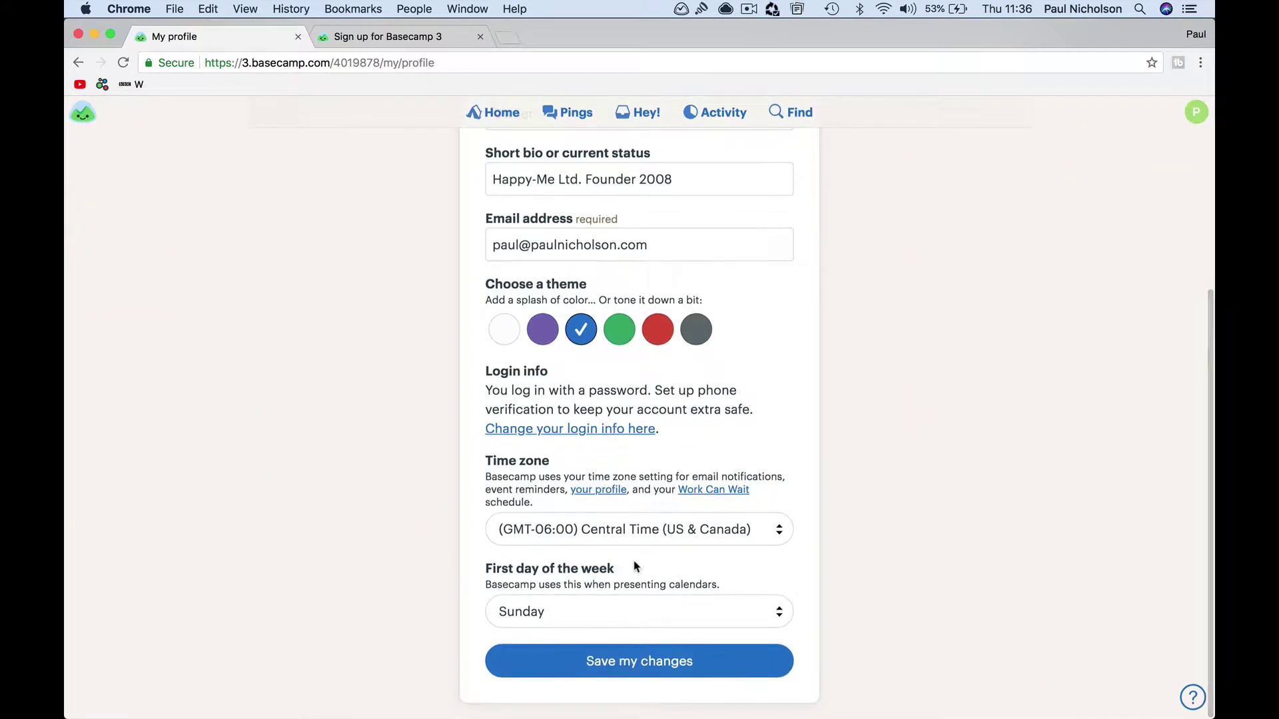
Set the profile time zone to (GMT+00:00) London
{"action": "left_click", "coordinate": [763, 530]}
{"action": "scroll", "coordinate": [708, 543], "scroll_direction": "down", "scroll_amount": 10}
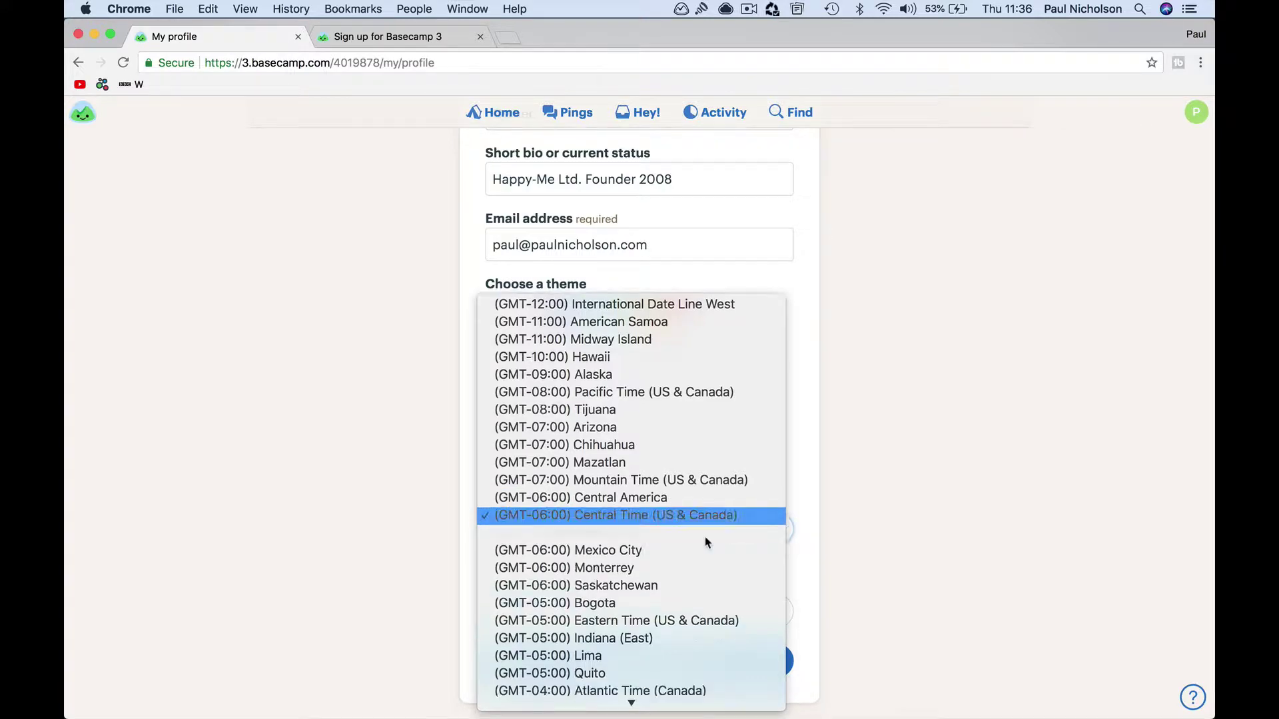
{"action": "scroll", "coordinate": [707, 542], "scroll_direction": "up", "scroll_amount": 3}
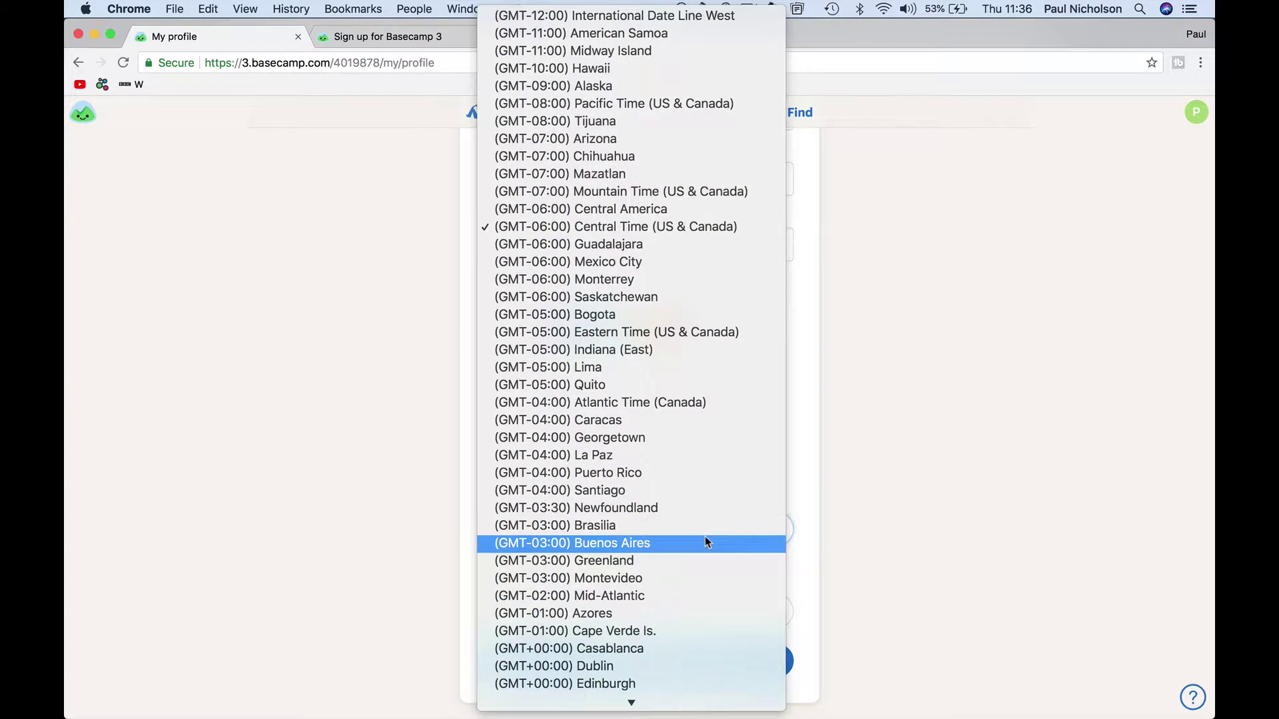
{"action": "scroll", "coordinate": [644, 310], "scroll_direction": "down", "scroll_amount": 5}
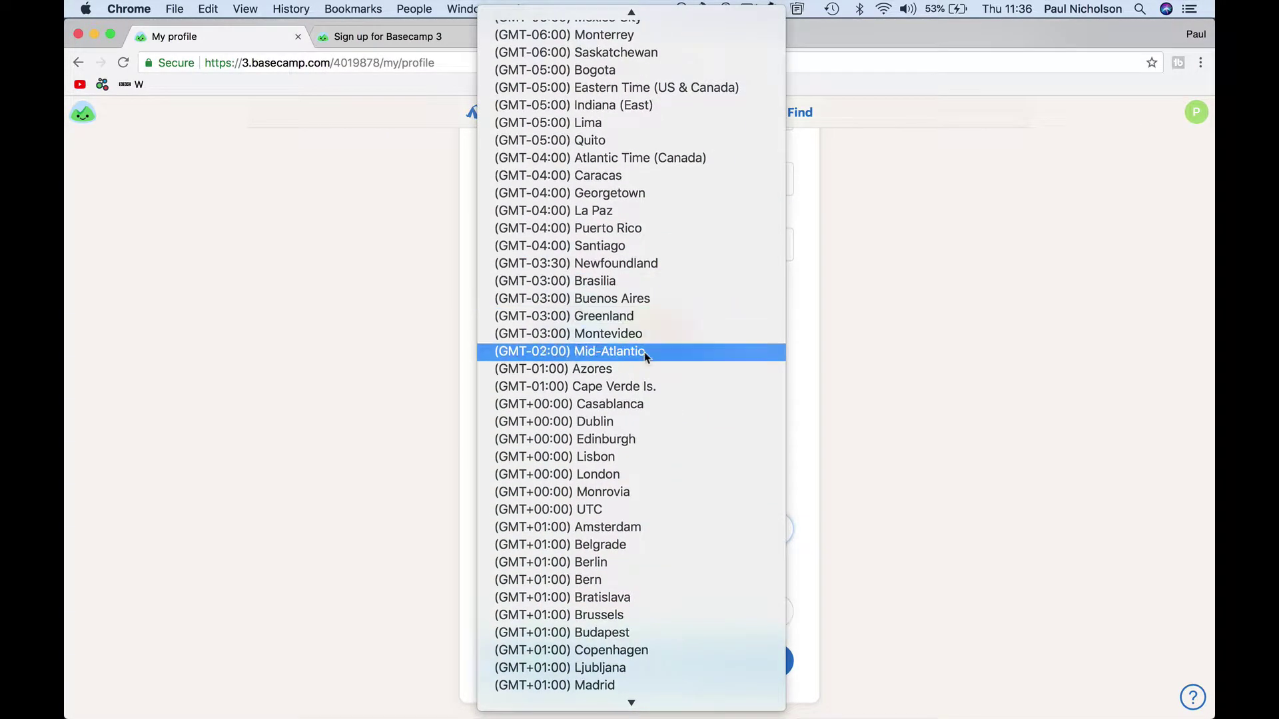
{"action": "left_click", "coordinate": [677, 478]}
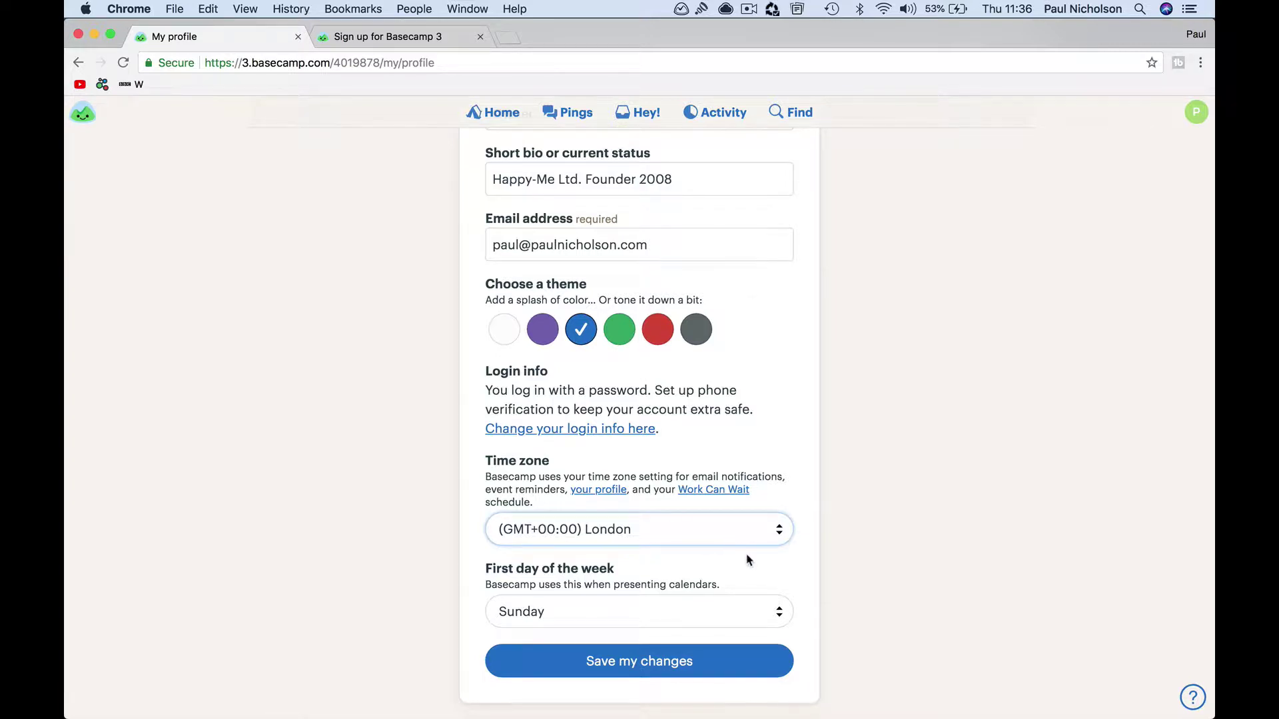
Make Monday the first day of the week and save the profile changes
{"action": "left_click", "coordinate": [737, 611]}
{"action": "left_click", "coordinate": [725, 628]}
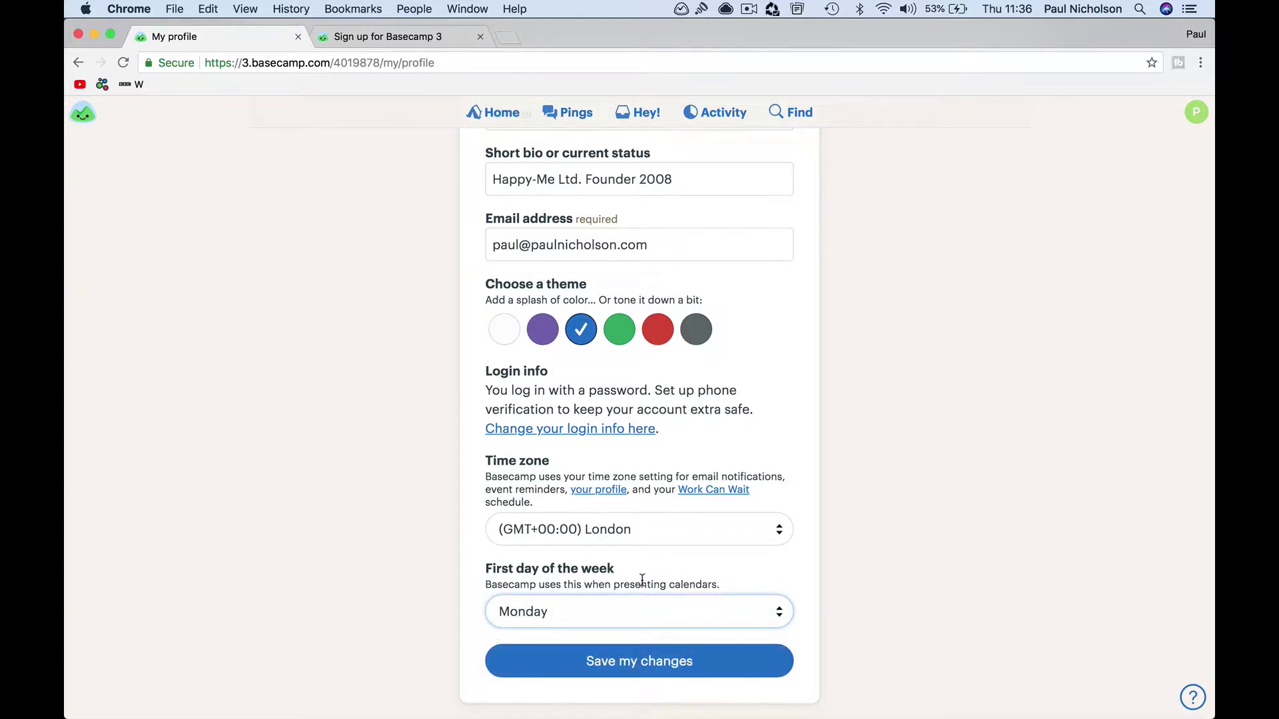
{"action": "left_click", "coordinate": [622, 664]}
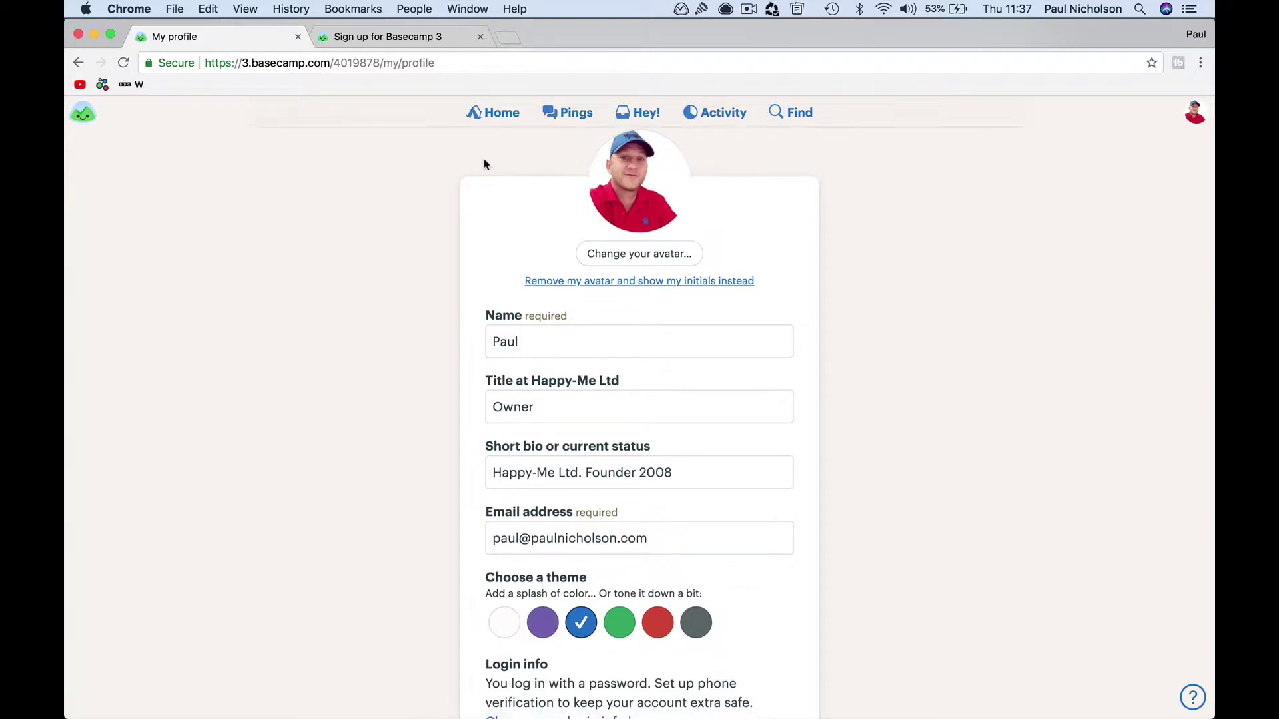
{"action": "scroll", "coordinate": [486, 173], "scroll_direction": "down", "scroll_amount": 5}
{"action": "scroll", "coordinate": [485, 160], "scroll_direction": "up", "scroll_amount": 5}
Review My Assignments, including the to-dos assigned to others
{"action": "left_click", "coordinate": [478, 120]}
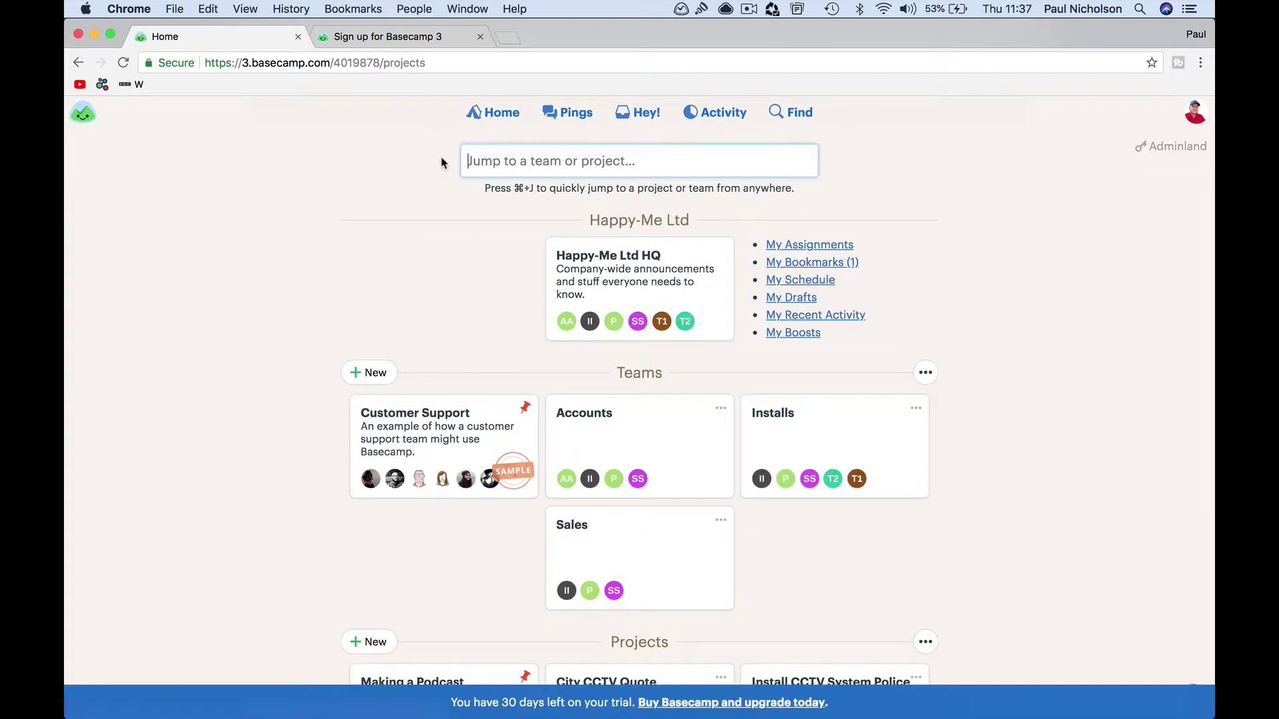
{"action": "left_click", "coordinate": [812, 246]}
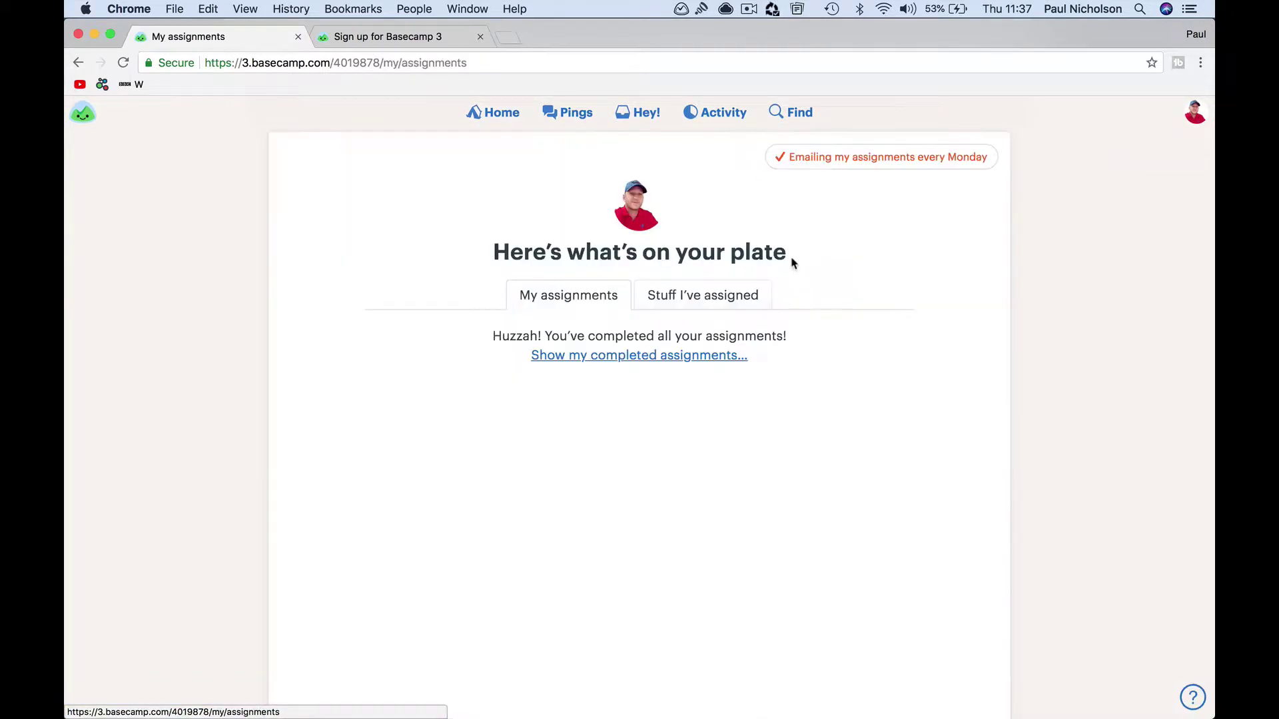
{"action": "left_click", "coordinate": [731, 295]}
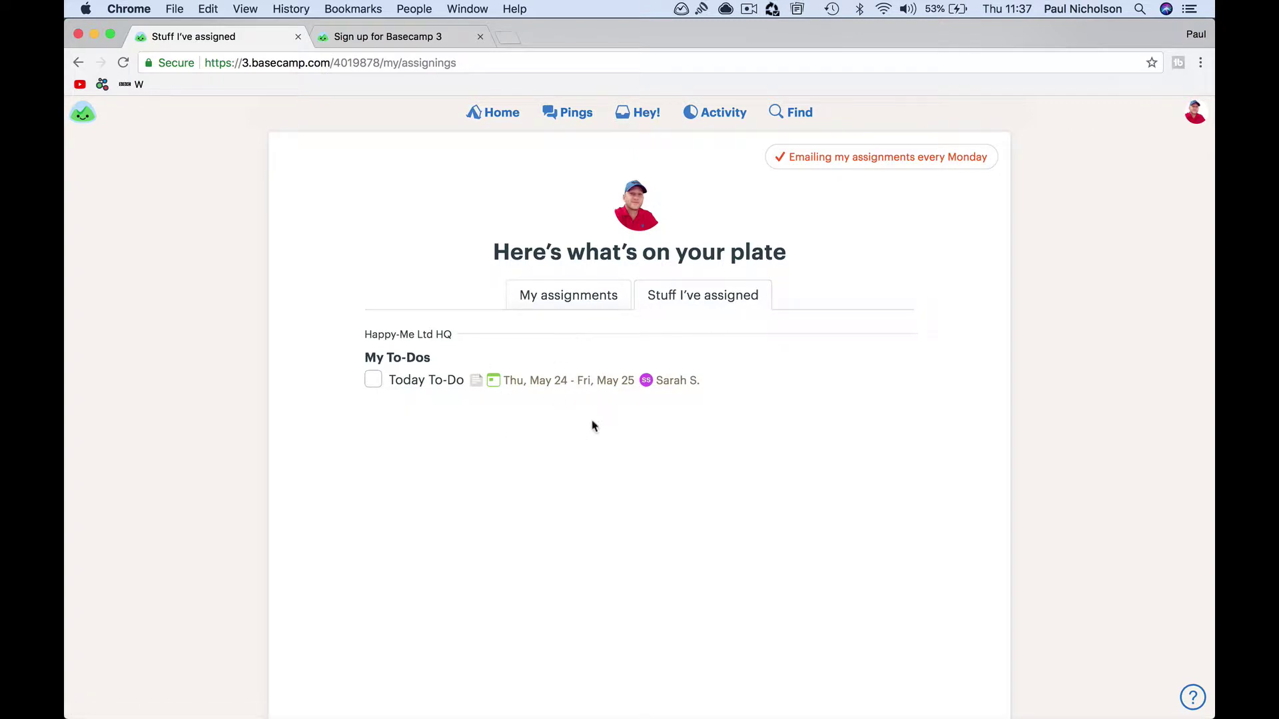
{"action": "left_click", "coordinate": [599, 295]}
Check the single item in My Bookmarks and return to the Home page
{"action": "left_click", "coordinate": [474, 114]}
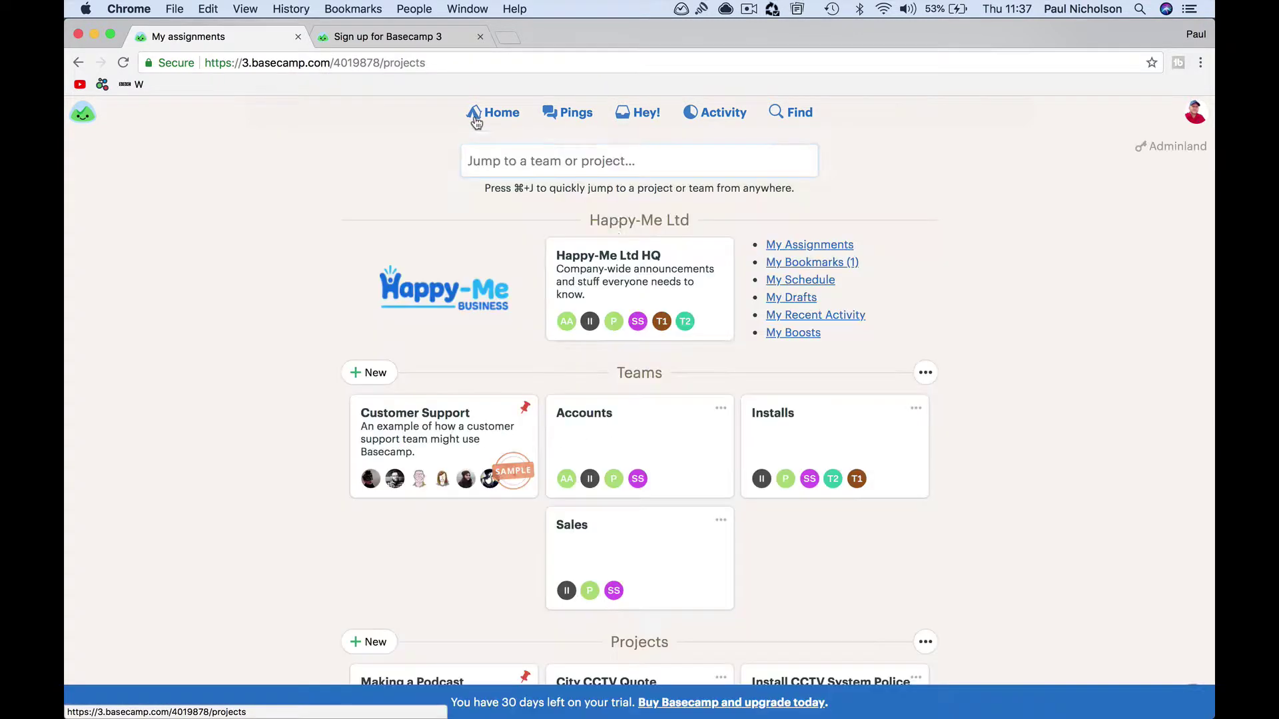
{"action": "left_click", "coordinate": [799, 264]}
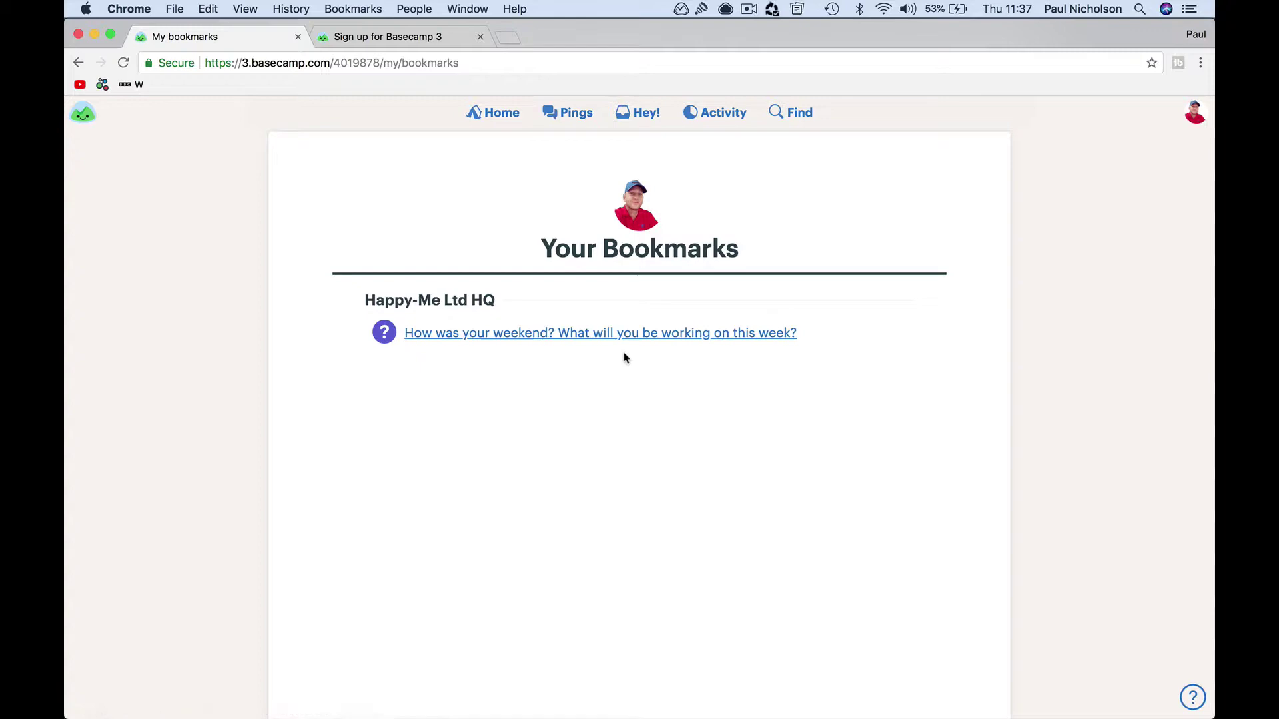
{"action": "key", "text": "super+bracketleft"}
Bookmark the HQ Message Board welcome message for the new install manager
{"action": "left_click", "coordinate": [604, 359]}
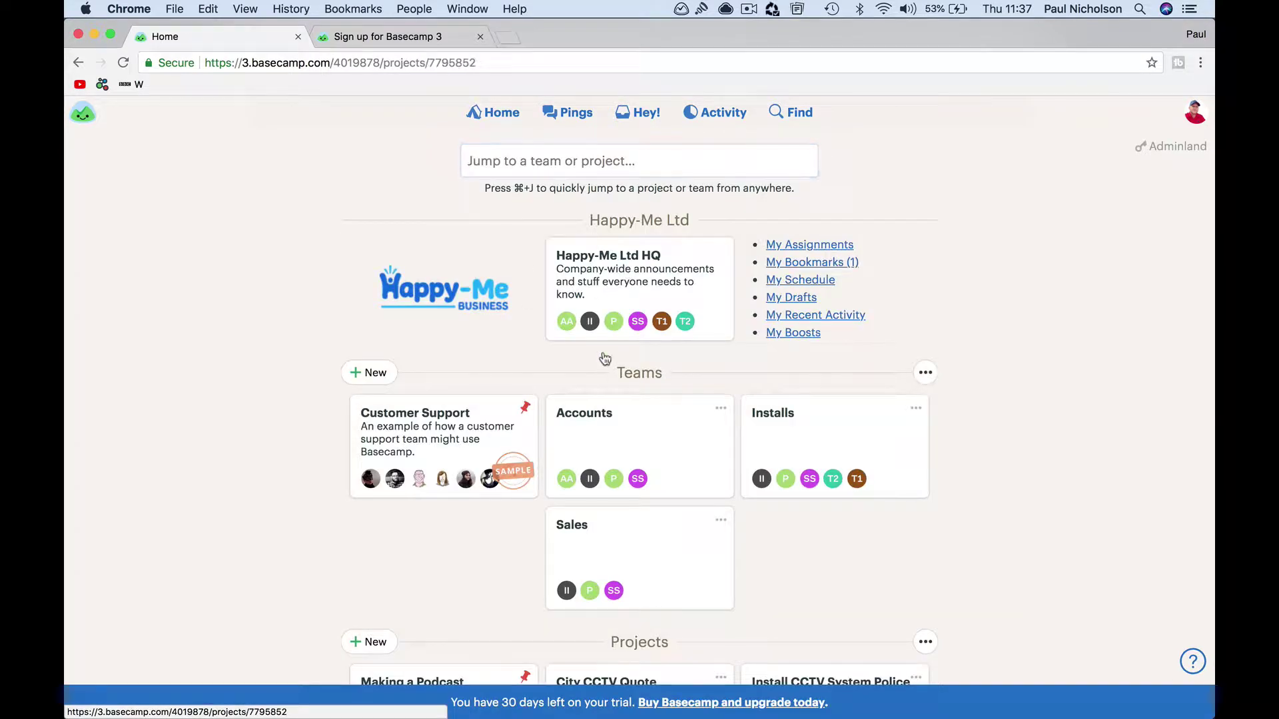
{"action": "left_click", "coordinate": [700, 419]}
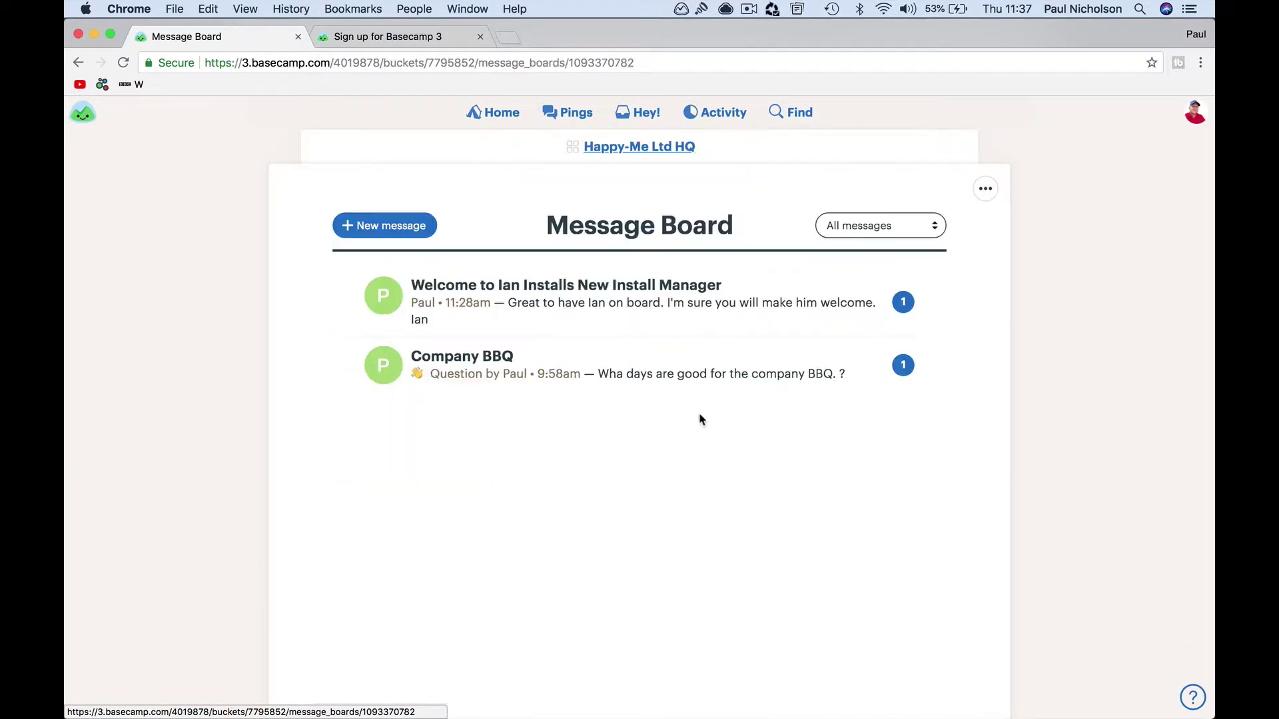
{"action": "left_click", "coordinate": [642, 296]}
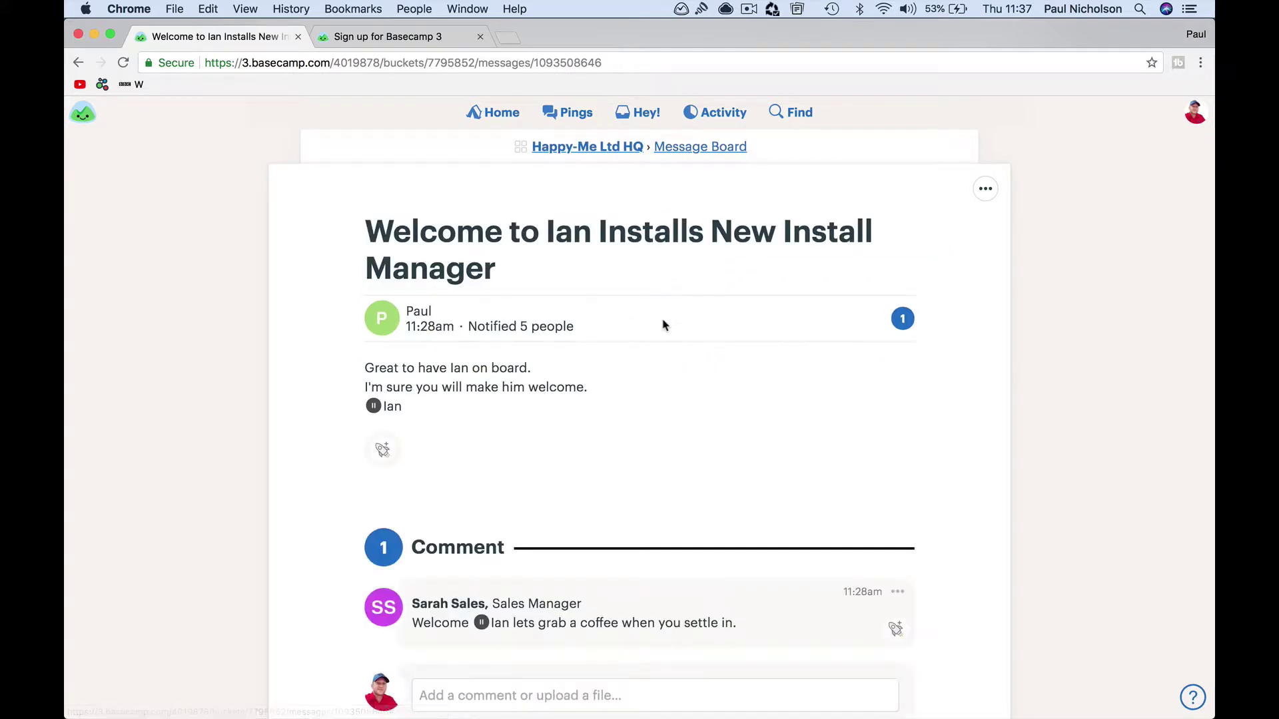
{"action": "left_click", "coordinate": [985, 189]}
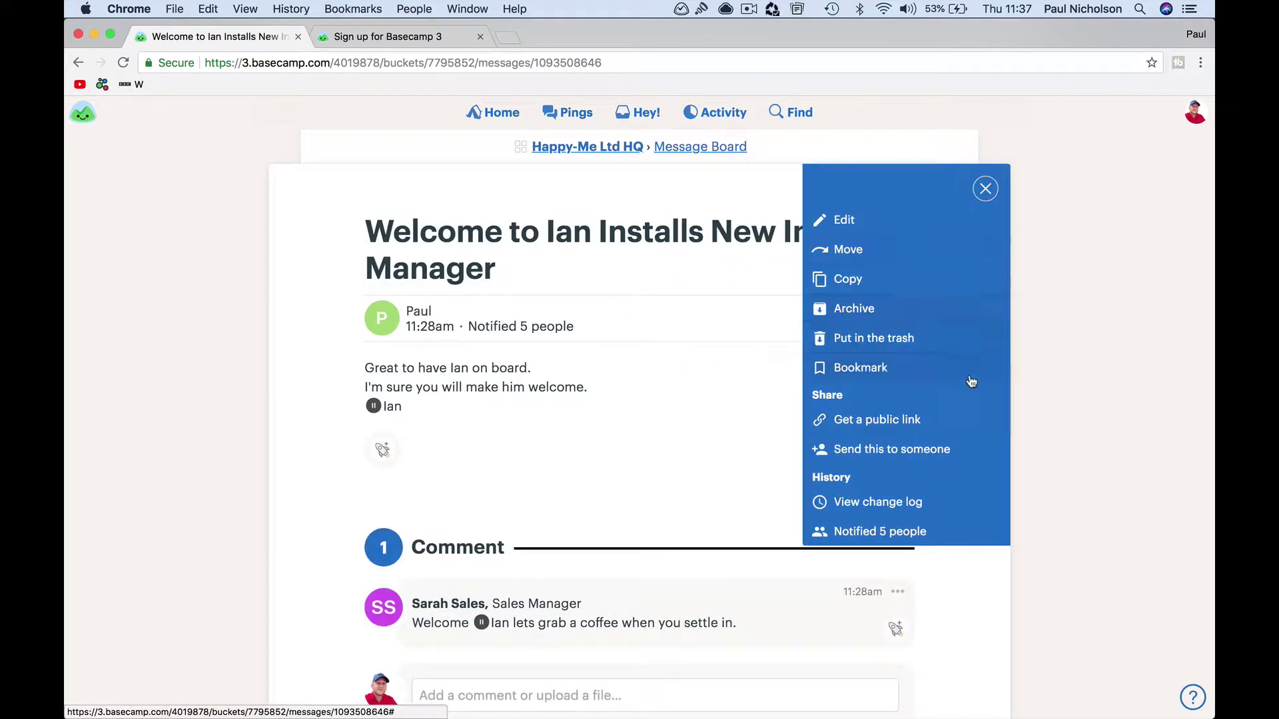
{"action": "left_click", "coordinate": [932, 368]}
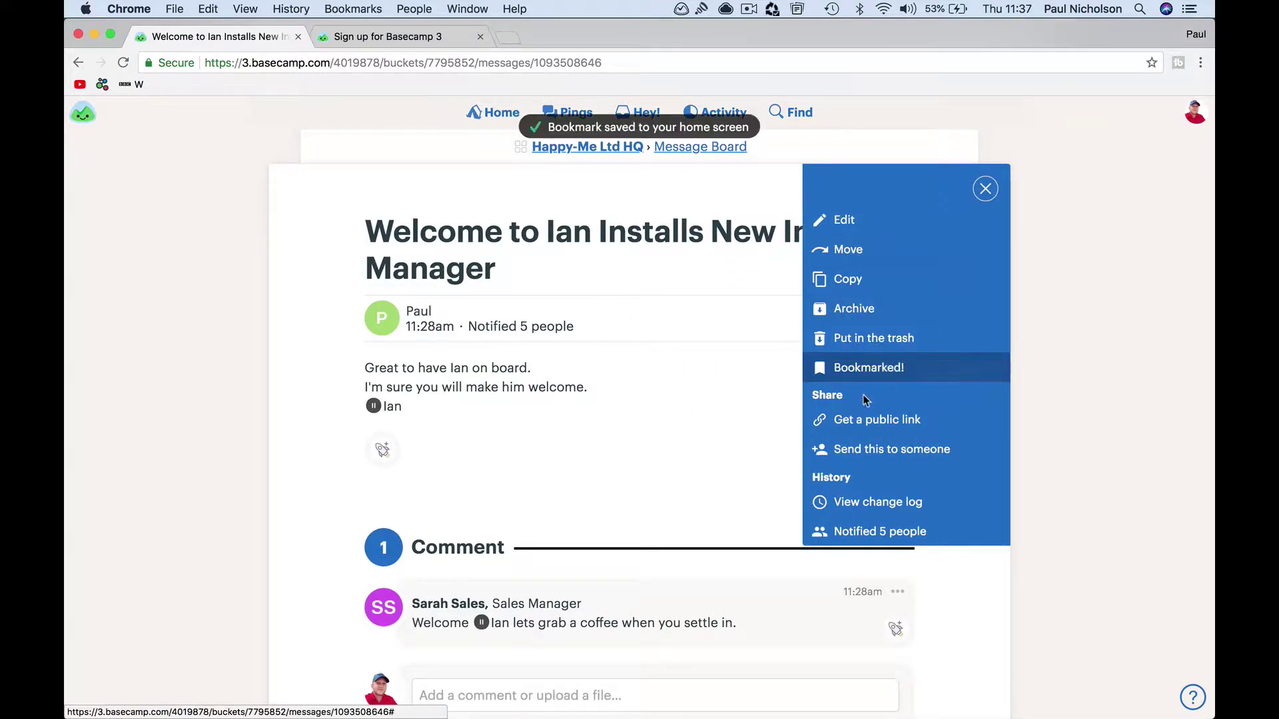
Confirm My Bookmarks lists two items, glance at Pings, and return Home
{"action": "left_click", "coordinate": [496, 112]}
{"action": "left_click", "coordinate": [843, 263]}
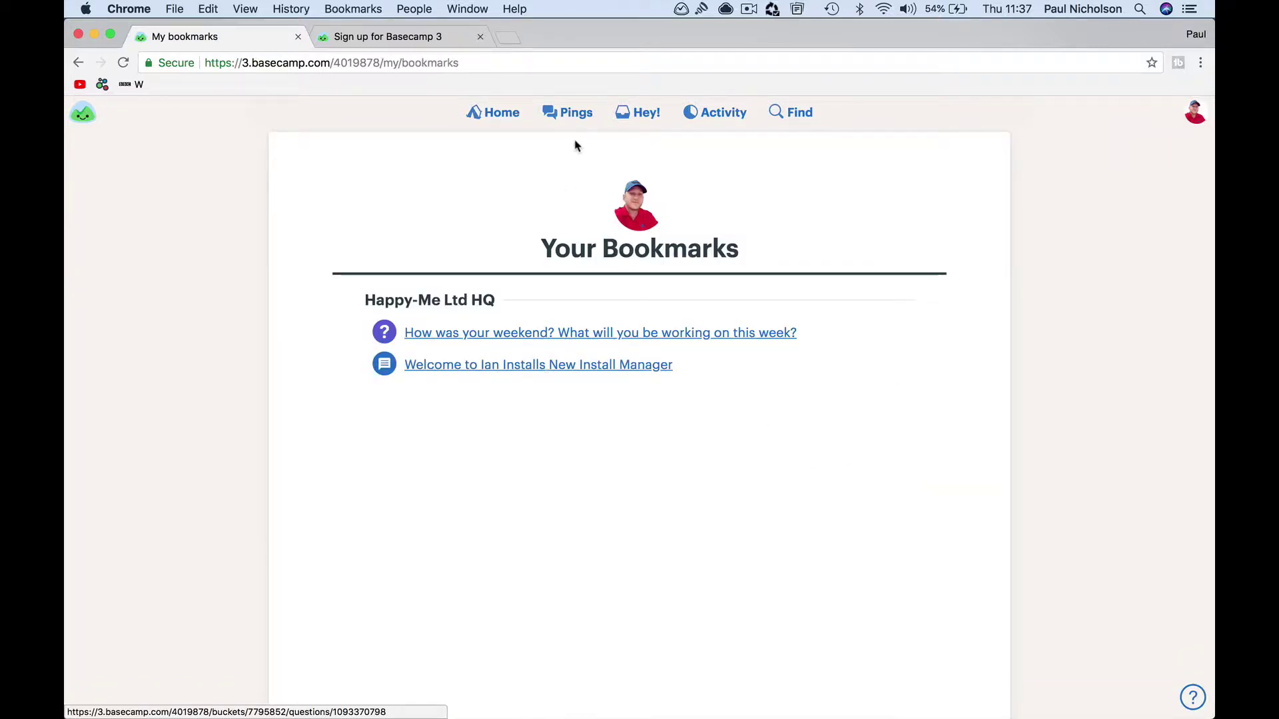
{"action": "left_click", "coordinate": [578, 115]}
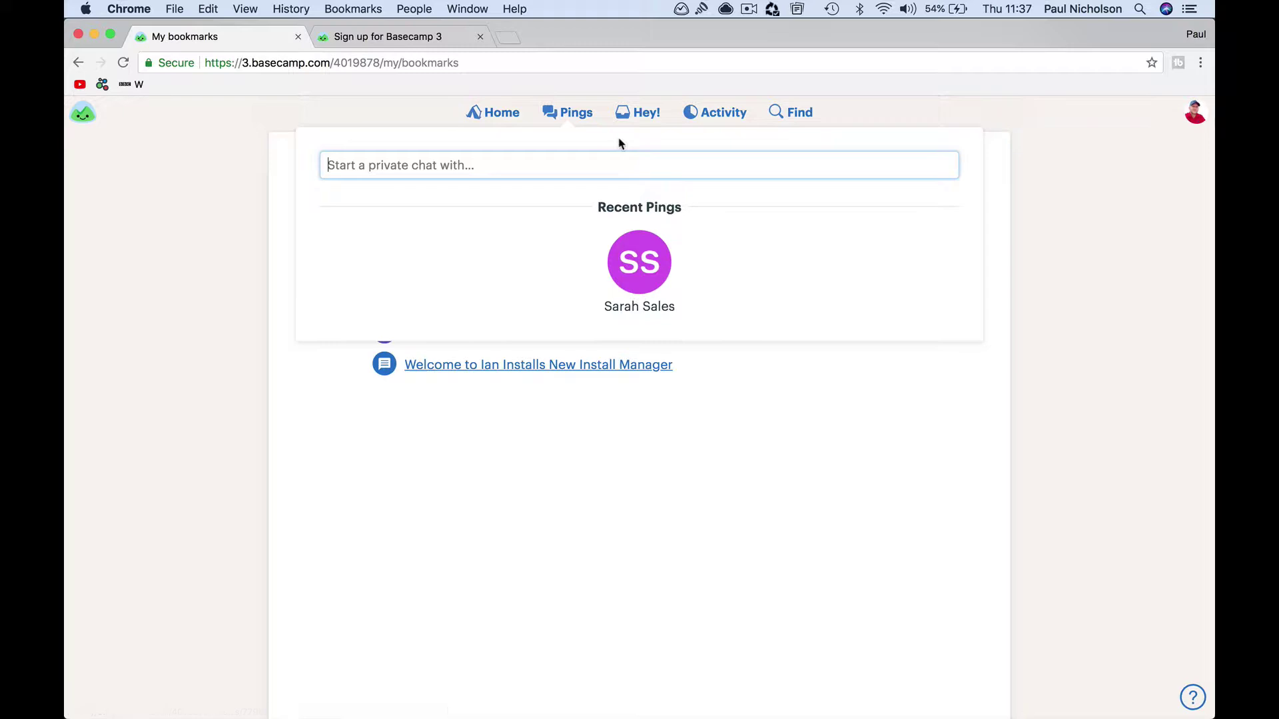
{"action": "left_click", "coordinate": [485, 113]}
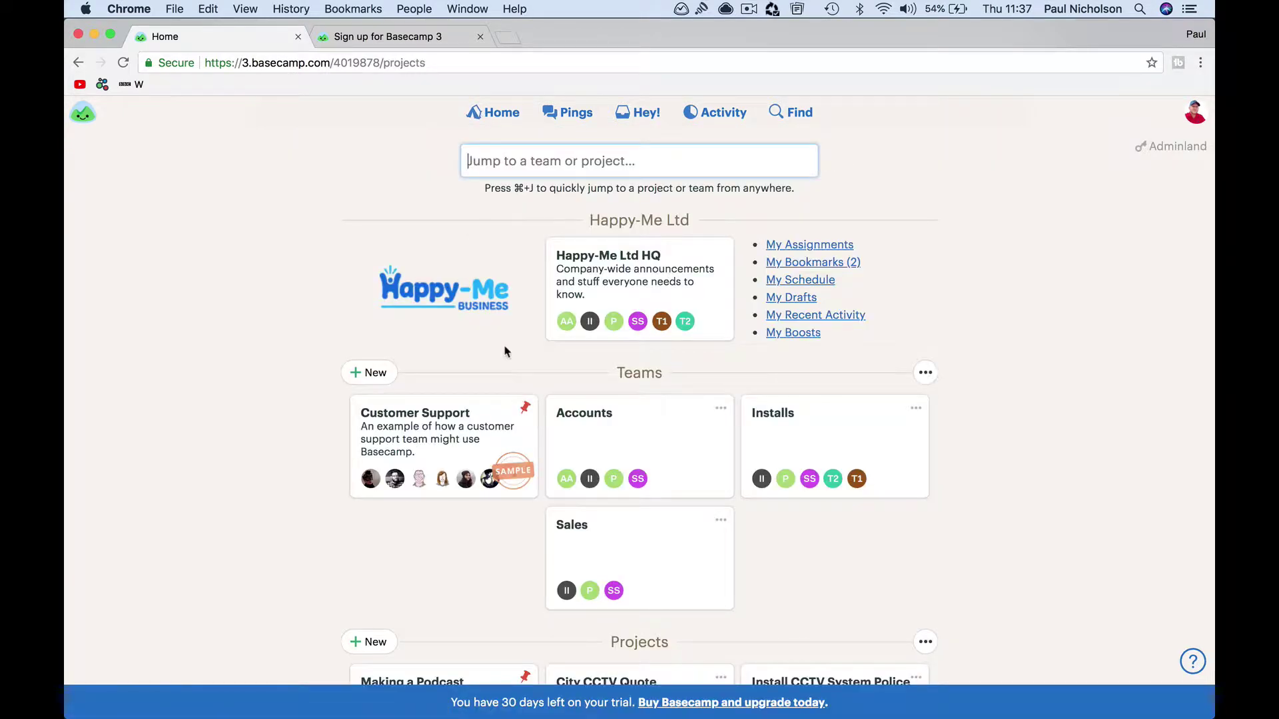
Bookmark the Happy-Me Ltd HQ Campfire chat and confirm My Bookmarks shows three items
{"action": "left_click", "coordinate": [582, 251]}
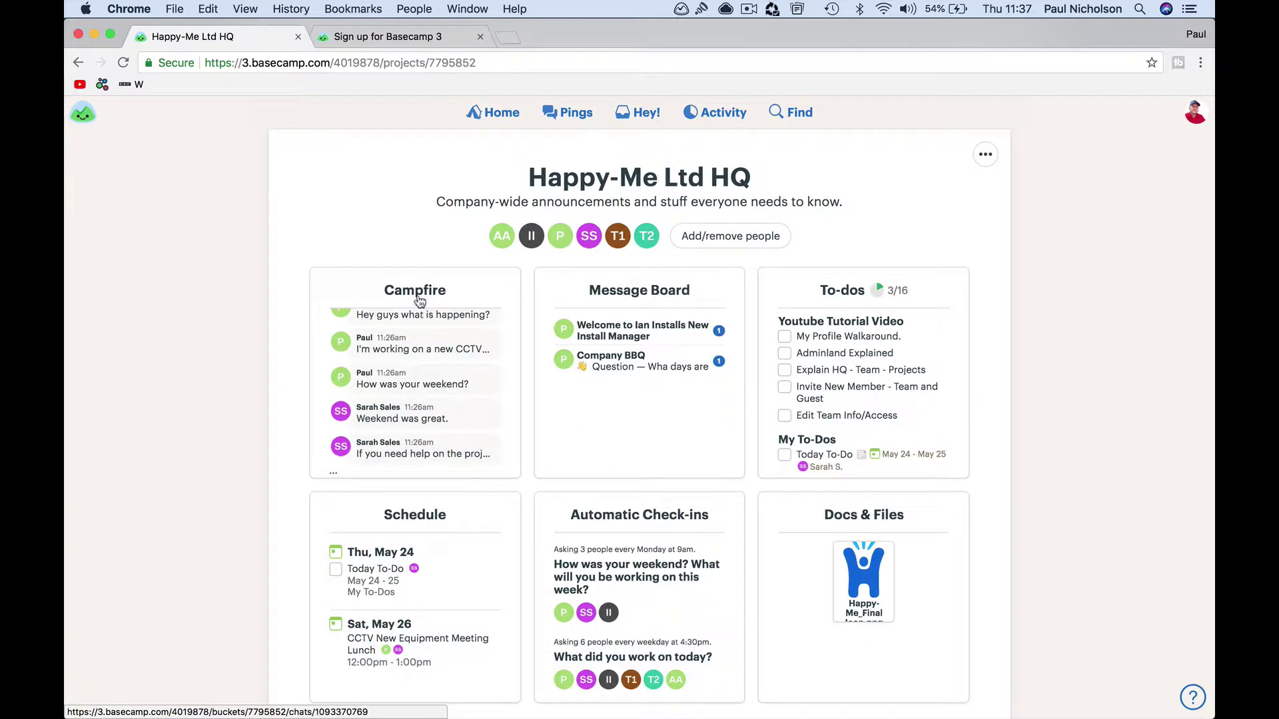
{"action": "left_click", "coordinate": [420, 301]}
{"action": "left_click", "coordinate": [984, 188]}
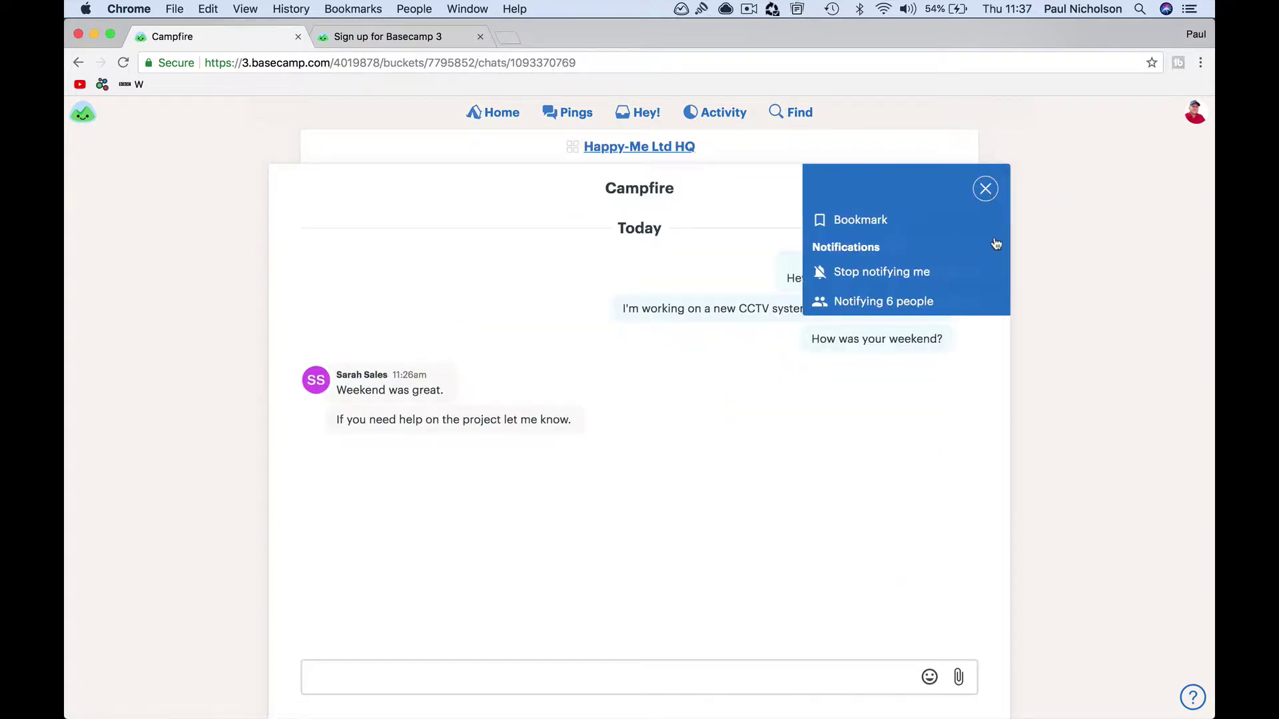
{"action": "left_click", "coordinate": [919, 219]}
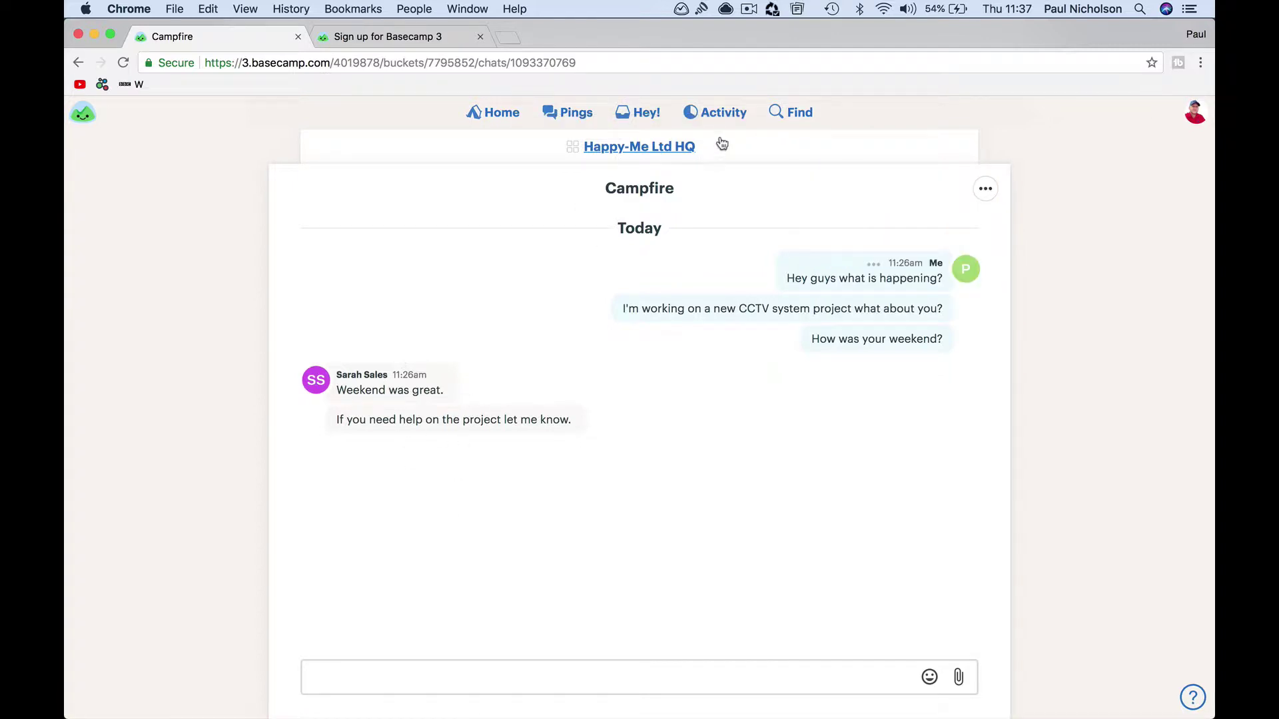
{"action": "left_click", "coordinate": [526, 115]}
{"action": "left_click", "coordinate": [802, 263]}
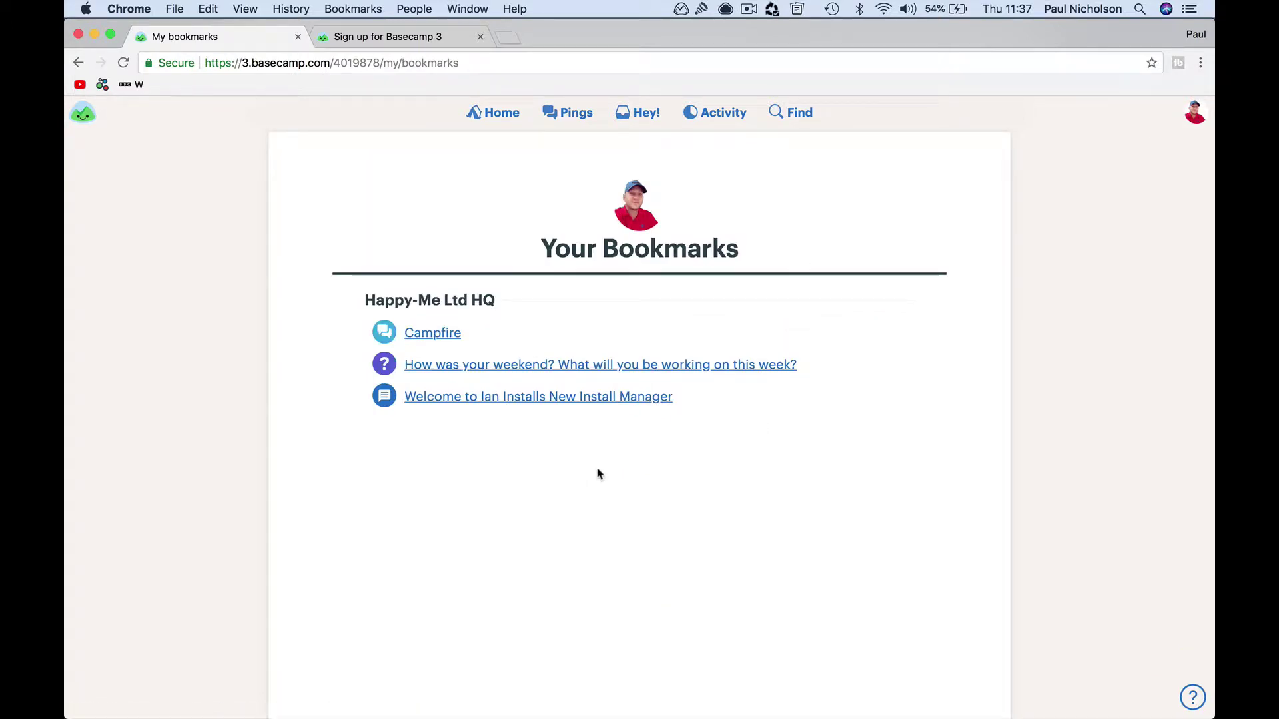
On the bookmarked welcome message, start a comment @-mentioning the new hire and the sales manager
{"action": "left_click", "coordinate": [584, 398]}
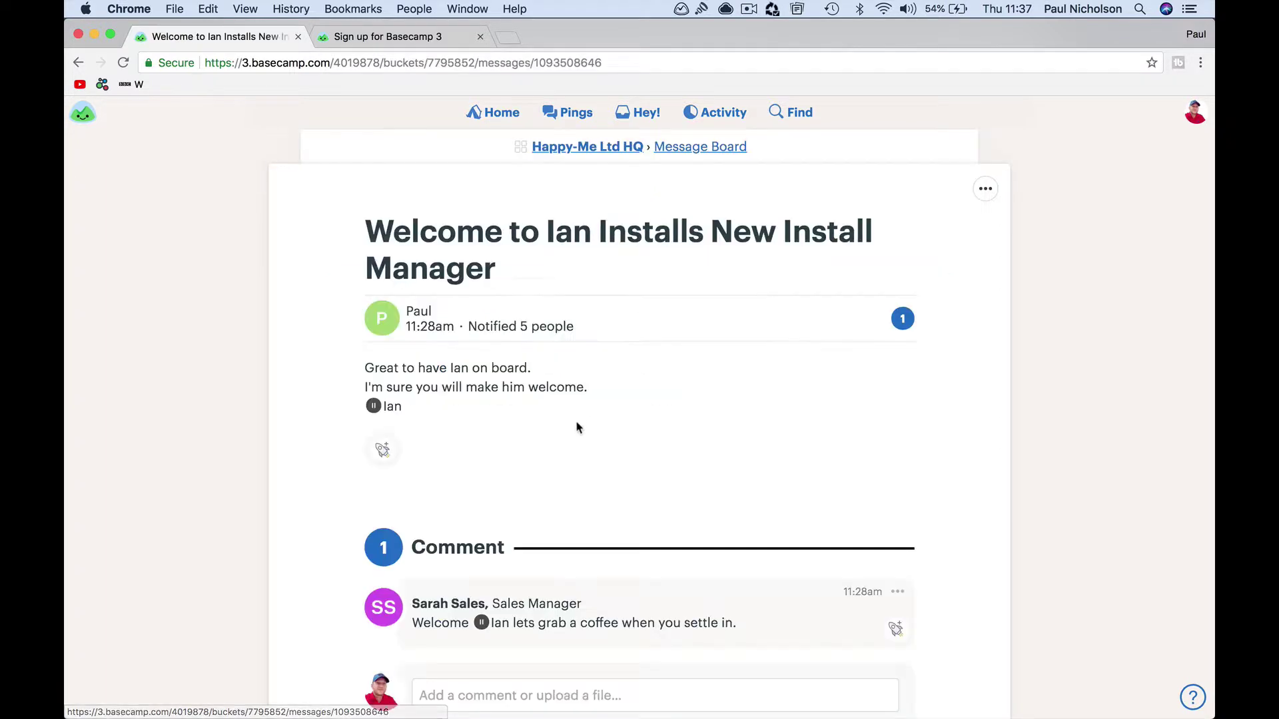
{"action": "scroll", "coordinate": [630, 478], "scroll_direction": "down", "scroll_amount": 3}
{"action": "left_click", "coordinate": [595, 518]}
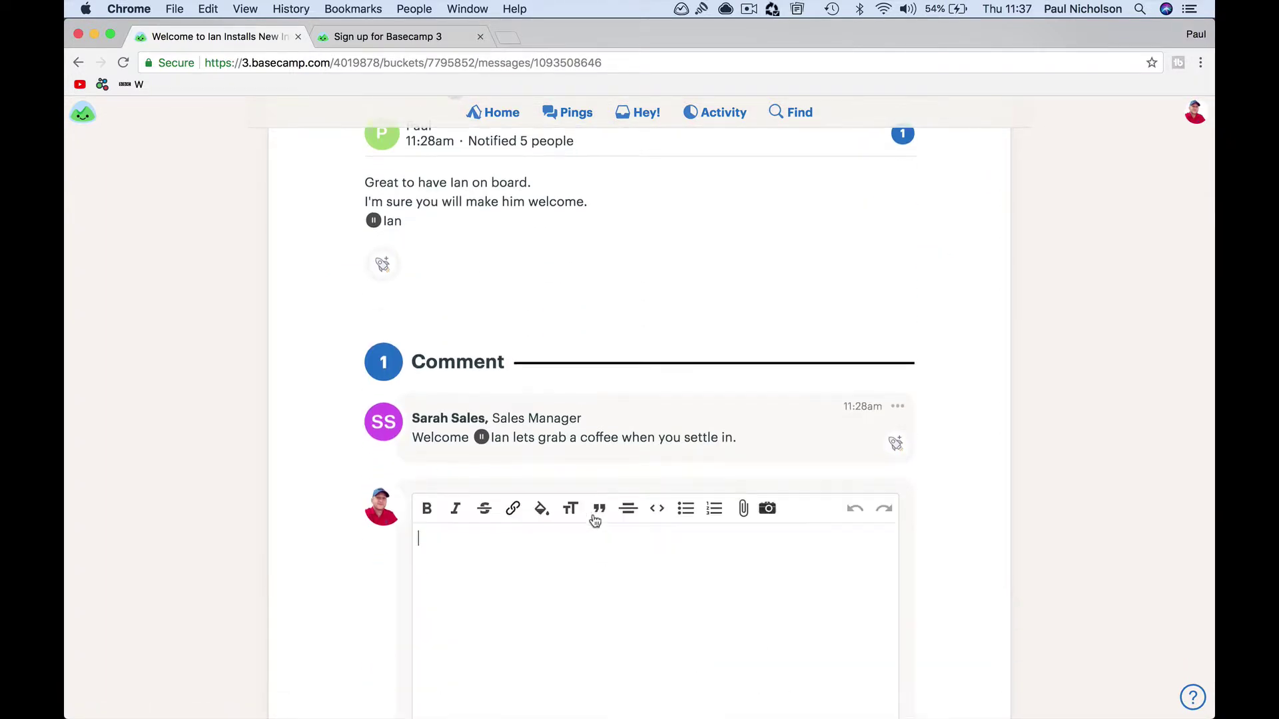
{"action": "type", "text": "Wel"}
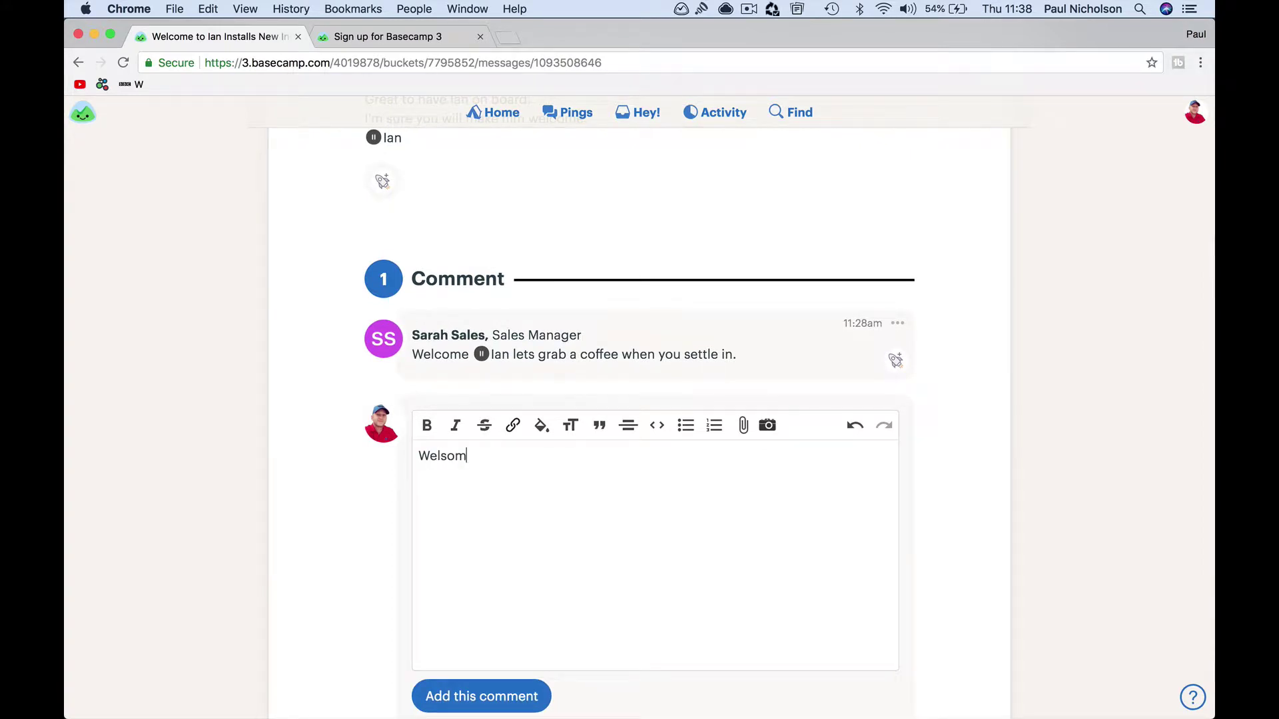
{"action": "type", "text": "come @Ian"}
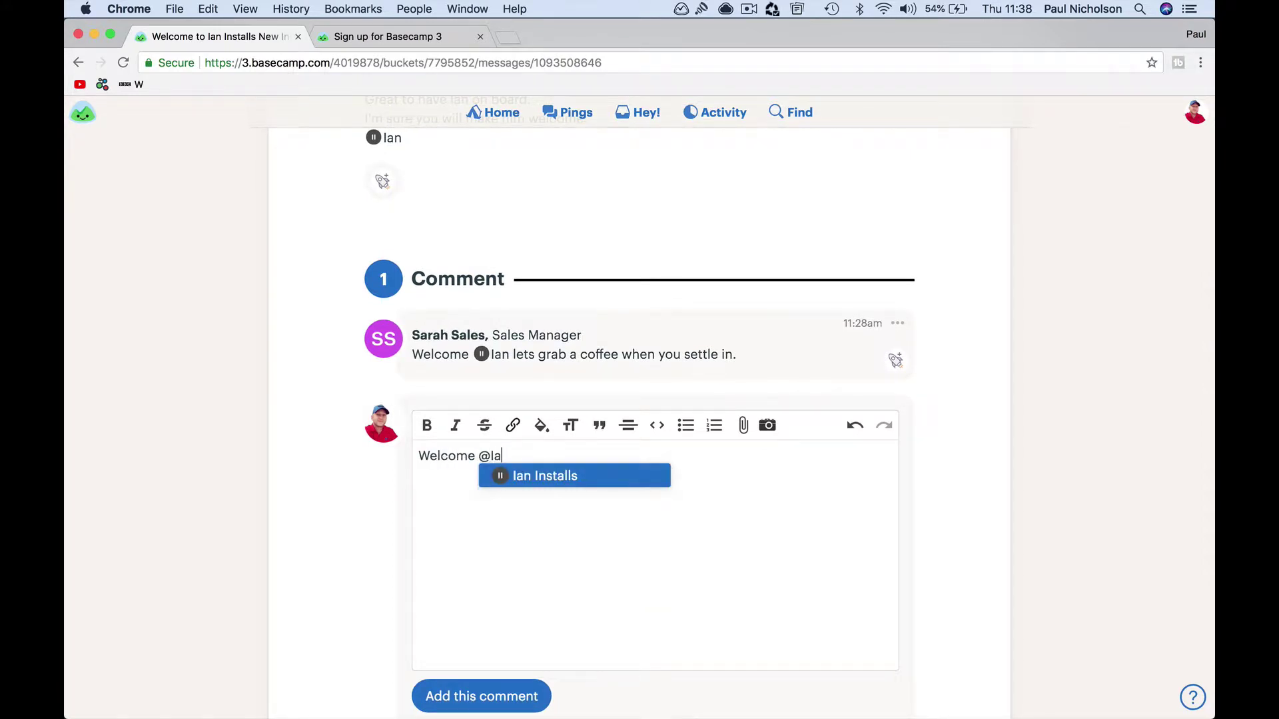
{"action": "key", "text": "Return"}
{"action": "type", "text": "@"}
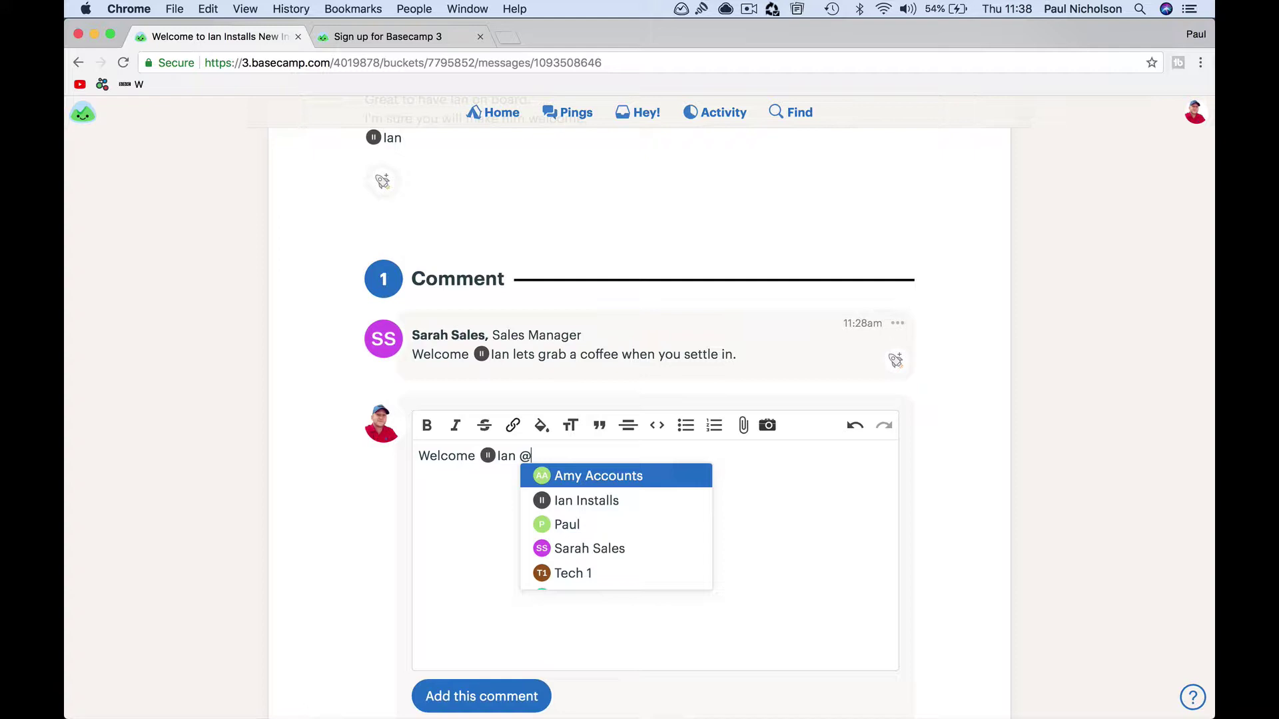
{"action": "key", "text": "BackSpace"}
{"action": "key", "text": "BackSpace"}
{"action": "type", "text": ", @S"}
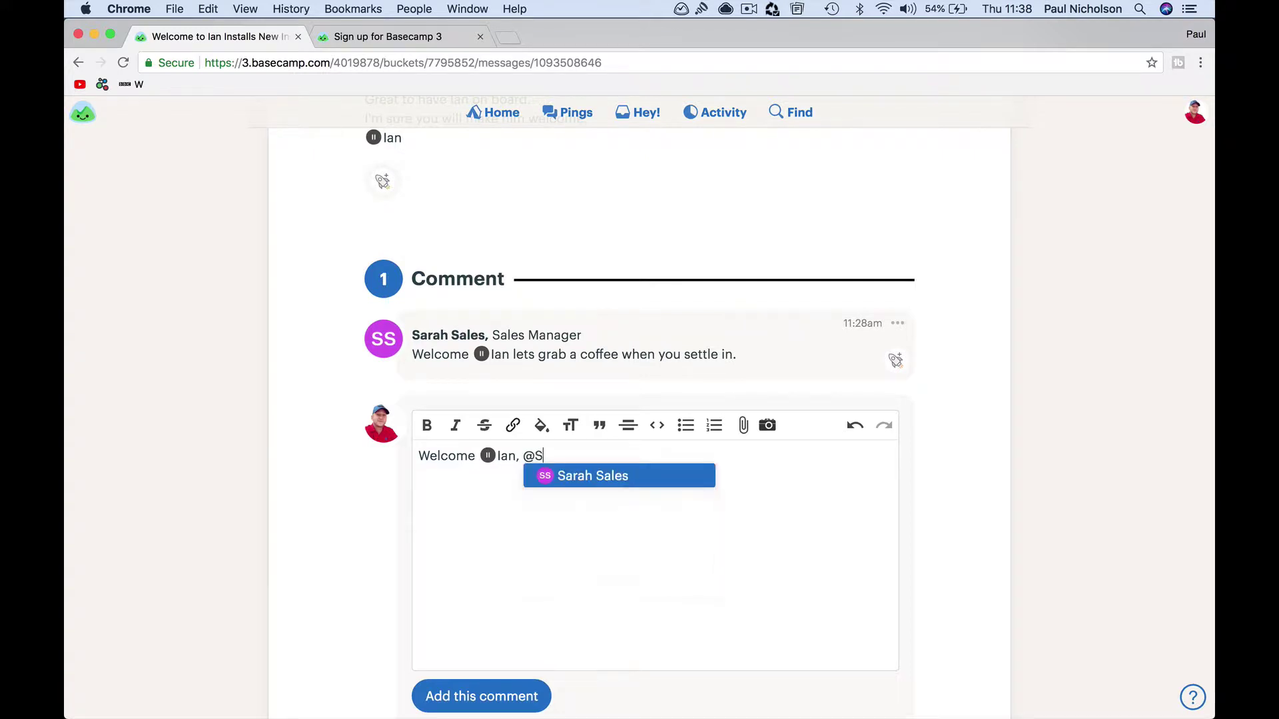
{"action": "key", "text": "BackSpace"}
{"action": "key", "text": "BackSpace"}
{"action": "type", "text": "Sarah"}
{"action": "left_click", "coordinate": [656, 486]}
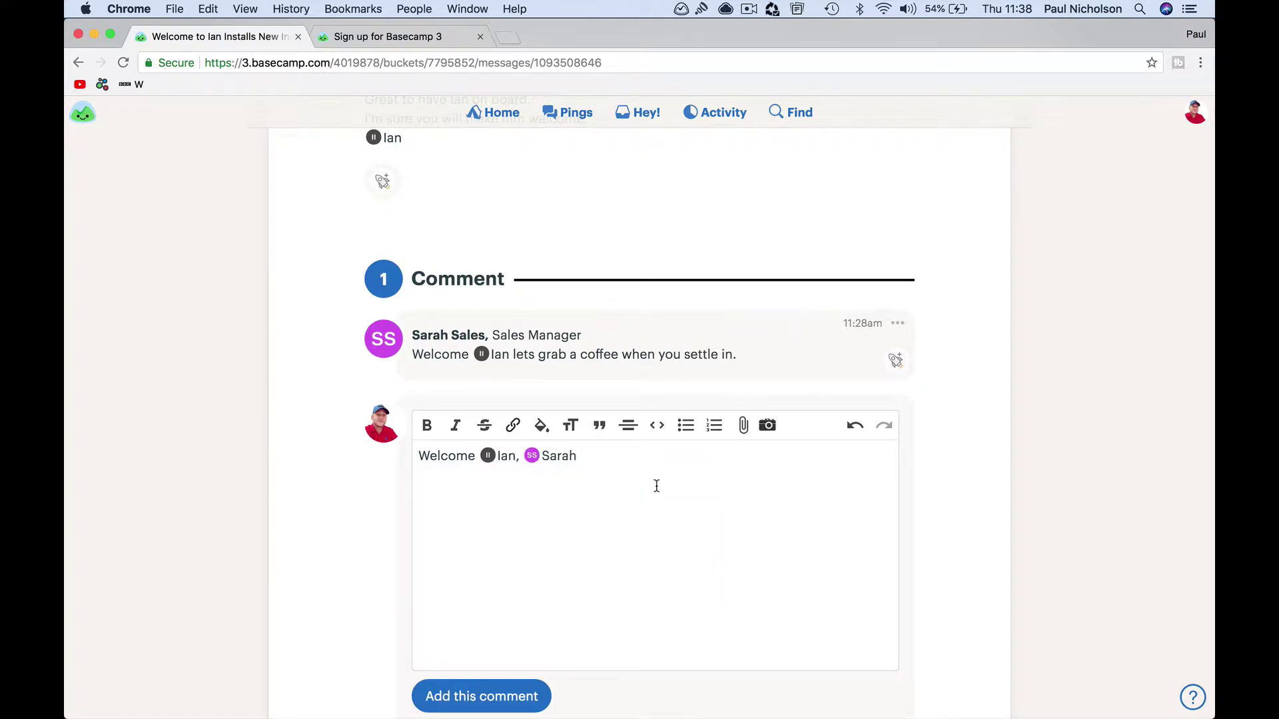
Finish the comment saying she is great for CCTV sales and knows a lot, then post it
{"action": "type", "text": "is great for"}
{"action": "scroll", "coordinate": [640, 399], "scroll_direction": "up", "scroll_amount": 1}
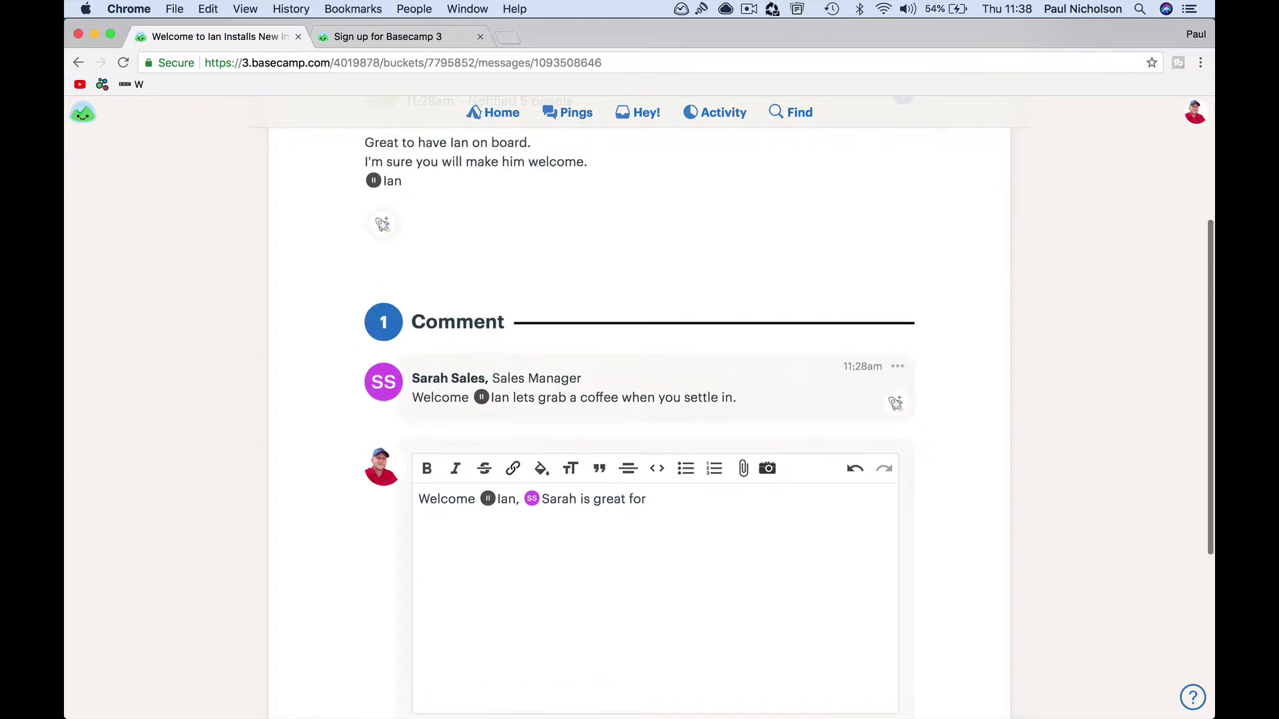
{"action": "type", "text": "CCTV sales and new products"}
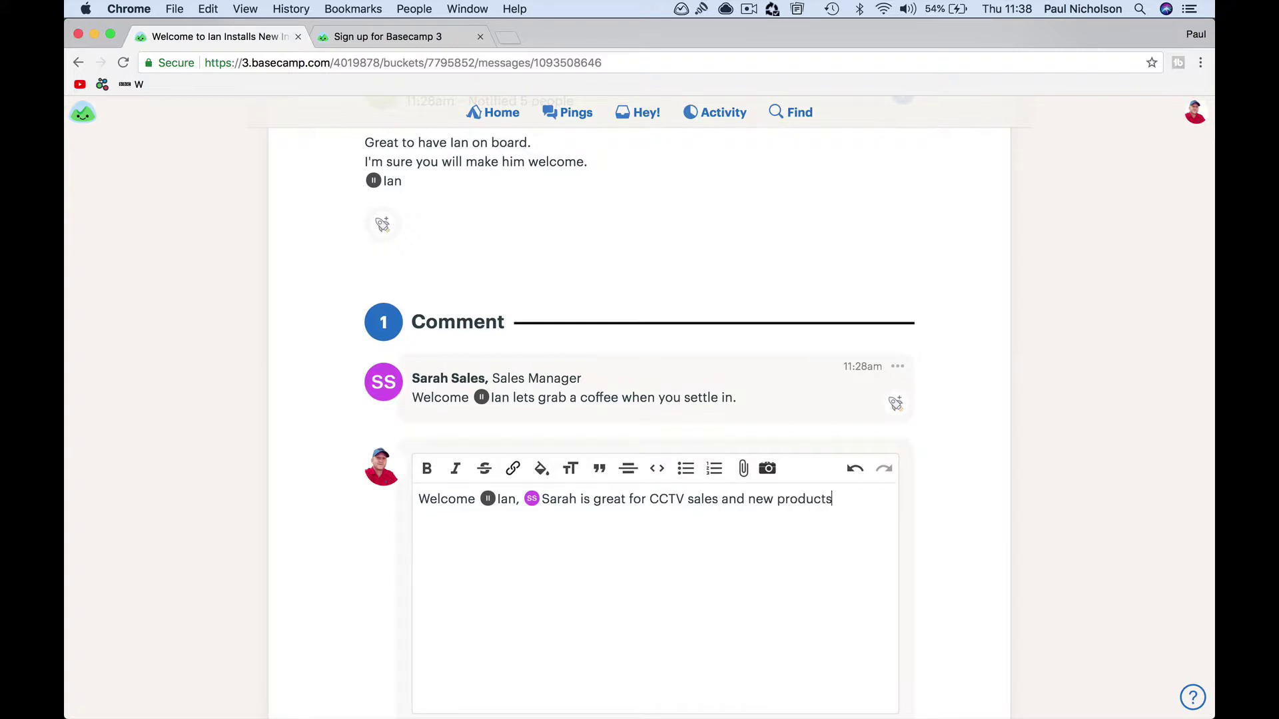
{"action": "type", "text": "nows a lot of eop"}
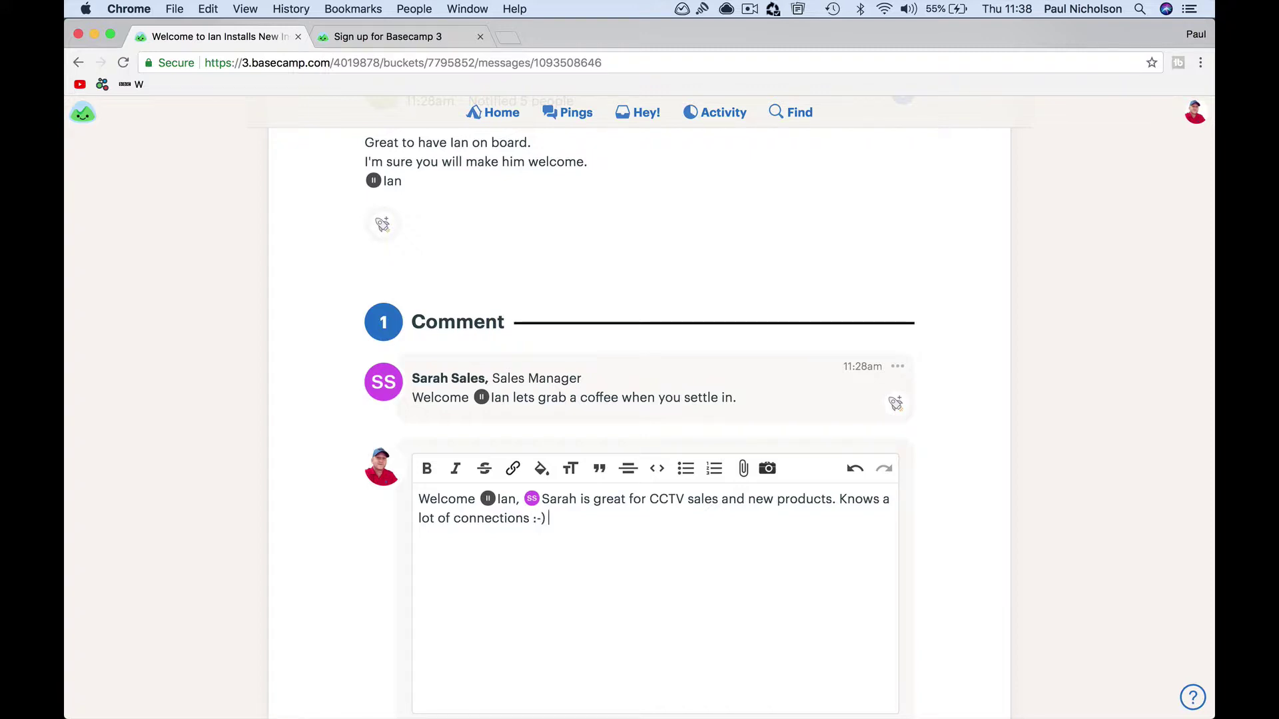
{"action": "key", "text": "Return"}
{"action": "scroll", "coordinate": [629, 502], "scroll_direction": "down", "scroll_amount": 5}
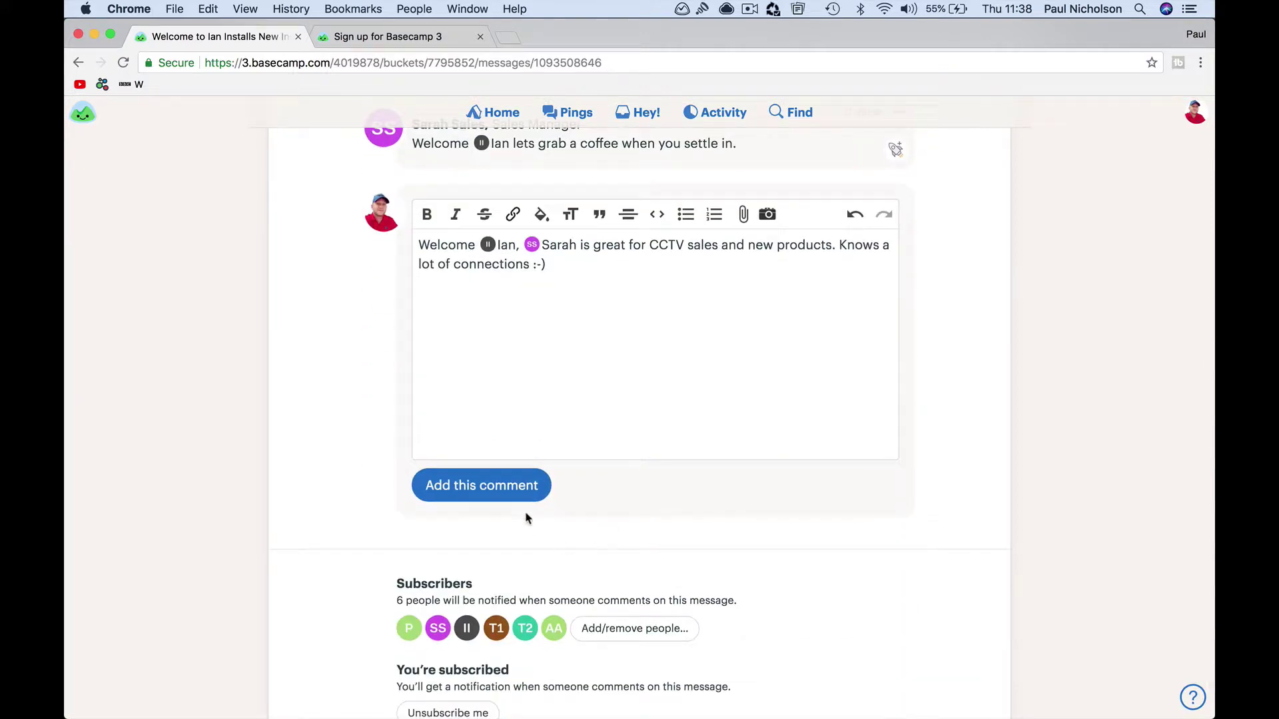
{"action": "left_click", "coordinate": [526, 489]}
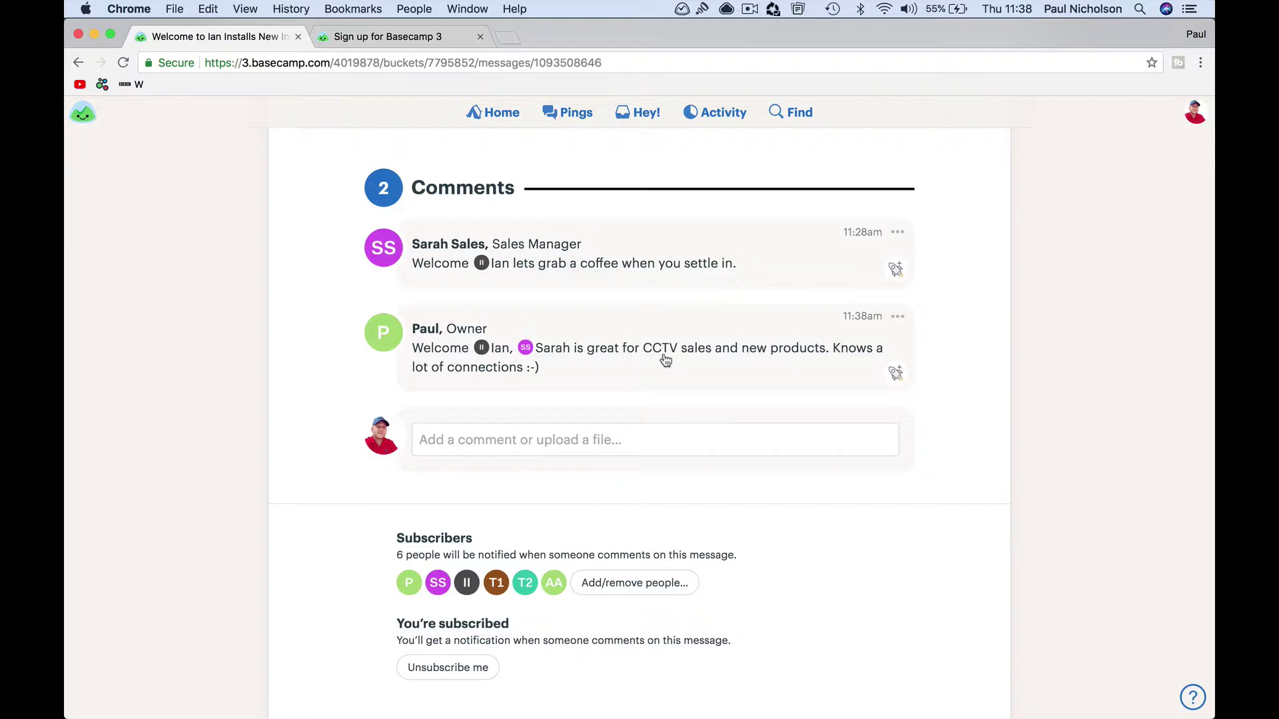
Remove the welcome message's bookmark, leaving it un-bookmarked, and close its options menu
{"action": "scroll", "coordinate": [662, 362], "scroll_direction": "up", "scroll_amount": 5}
{"action": "left_click", "coordinate": [984, 191]}
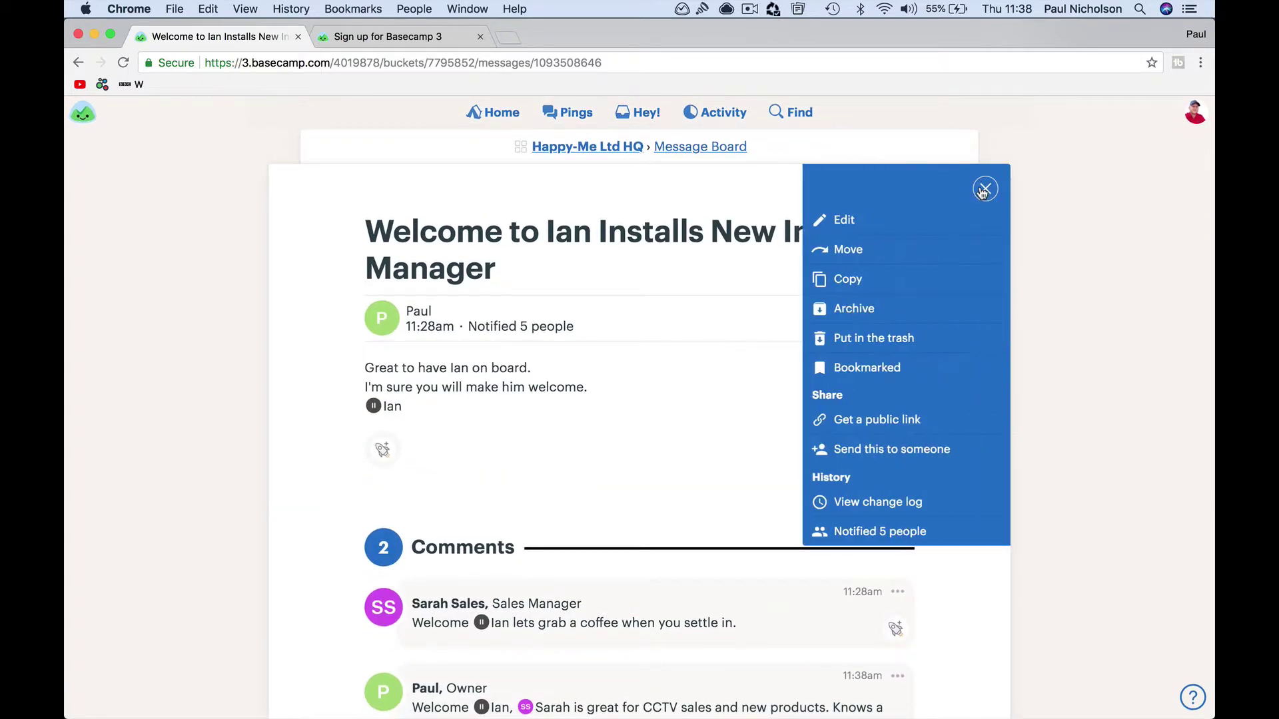
{"action": "left_click", "coordinate": [939, 368]}
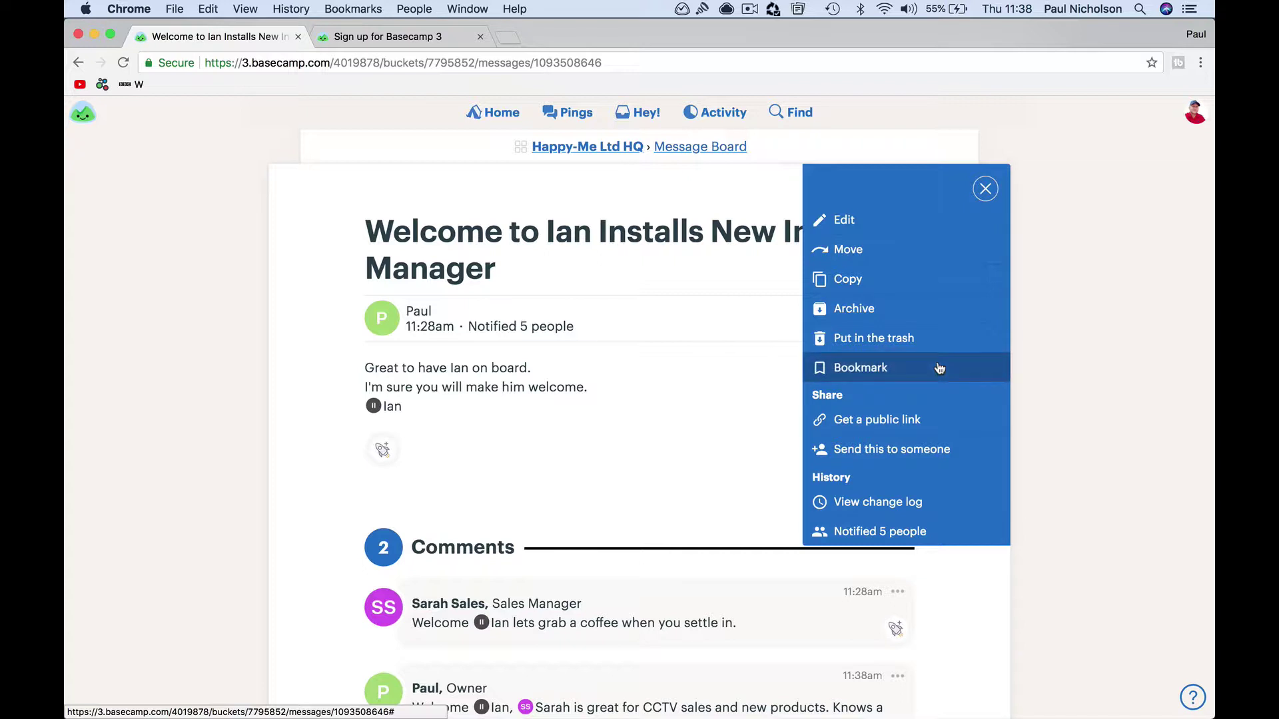
{"action": "left_click", "coordinate": [985, 190]}
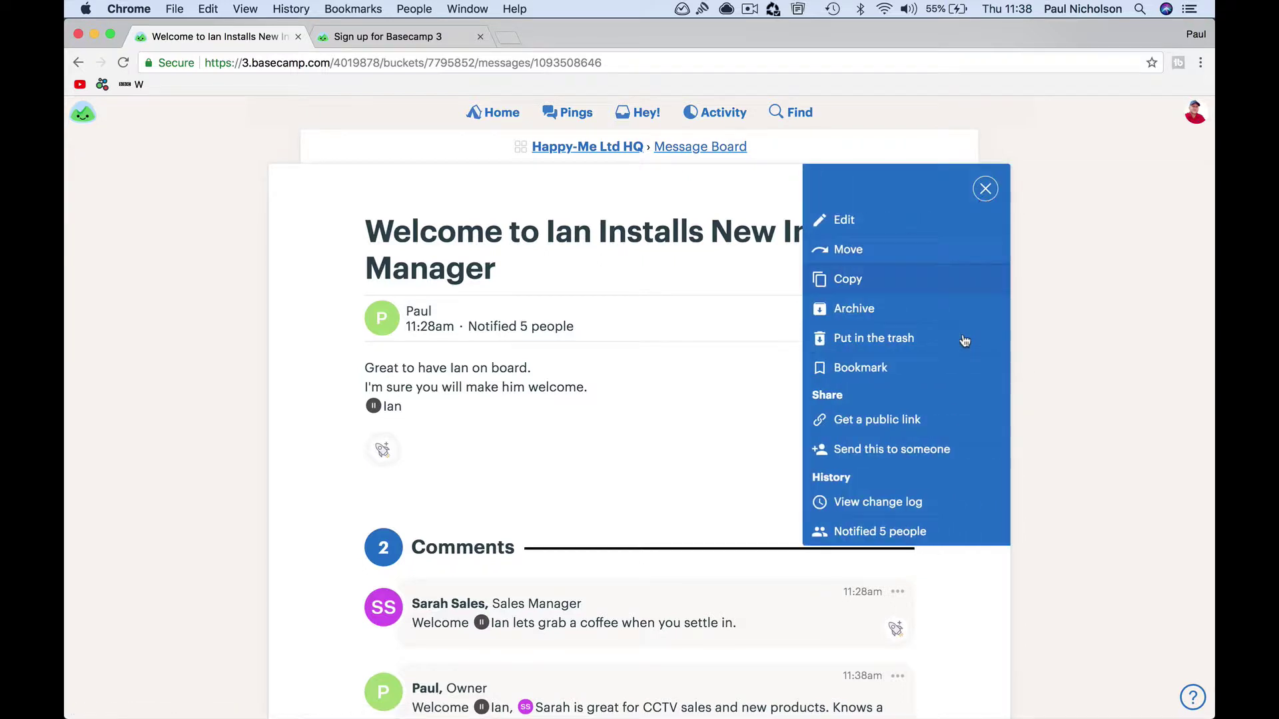
{"action": "left_click", "coordinate": [885, 377]}
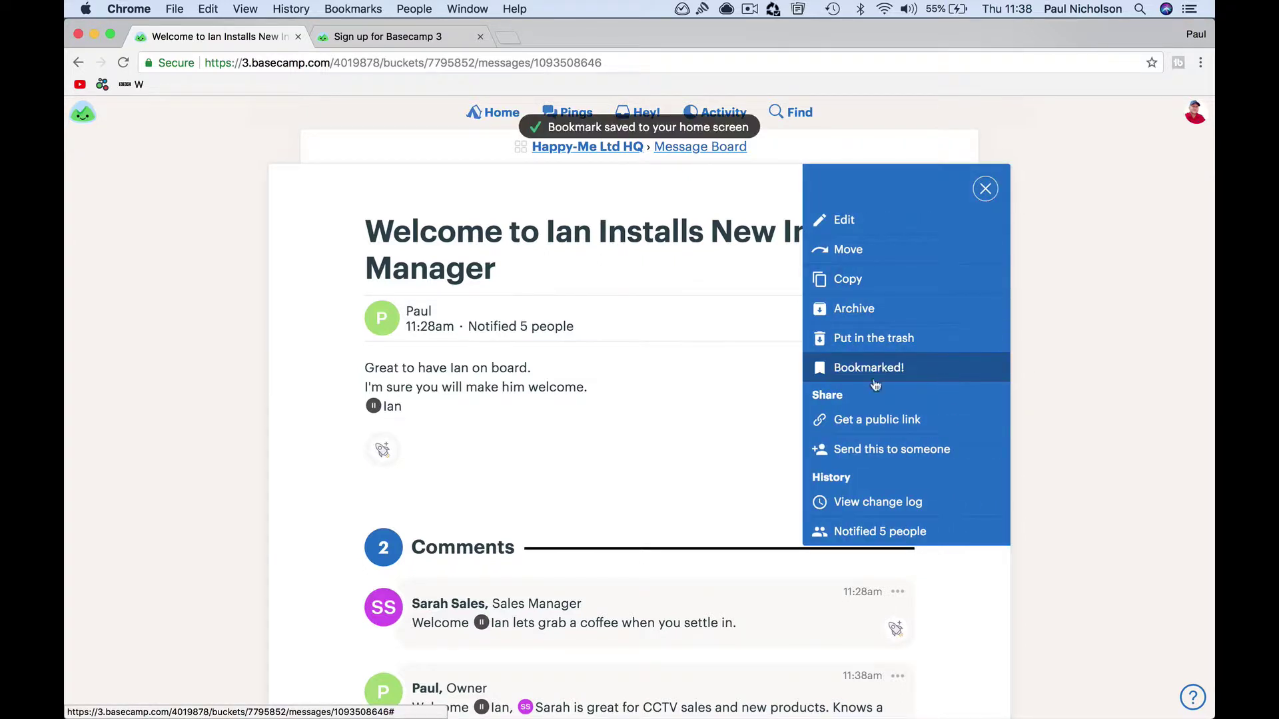
{"action": "left_click", "coordinate": [823, 373]}
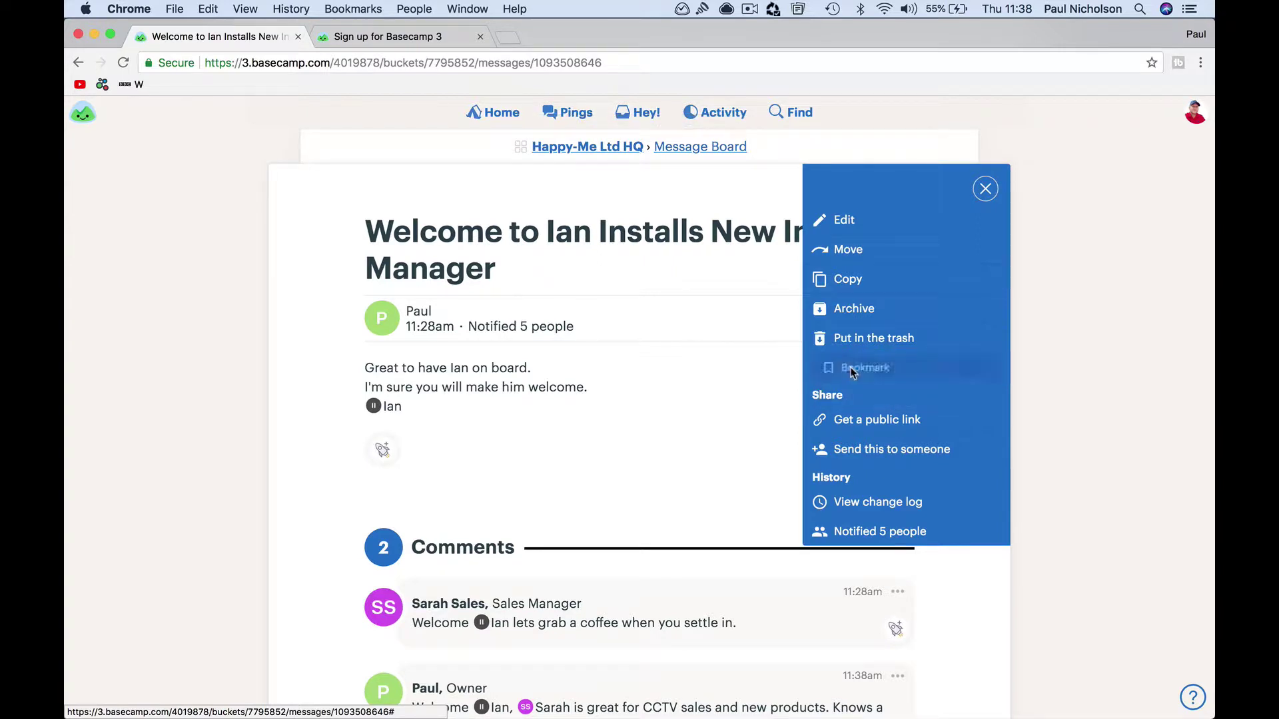
{"action": "left_click", "coordinate": [1081, 304]}
{"action": "left_click", "coordinate": [488, 110]}
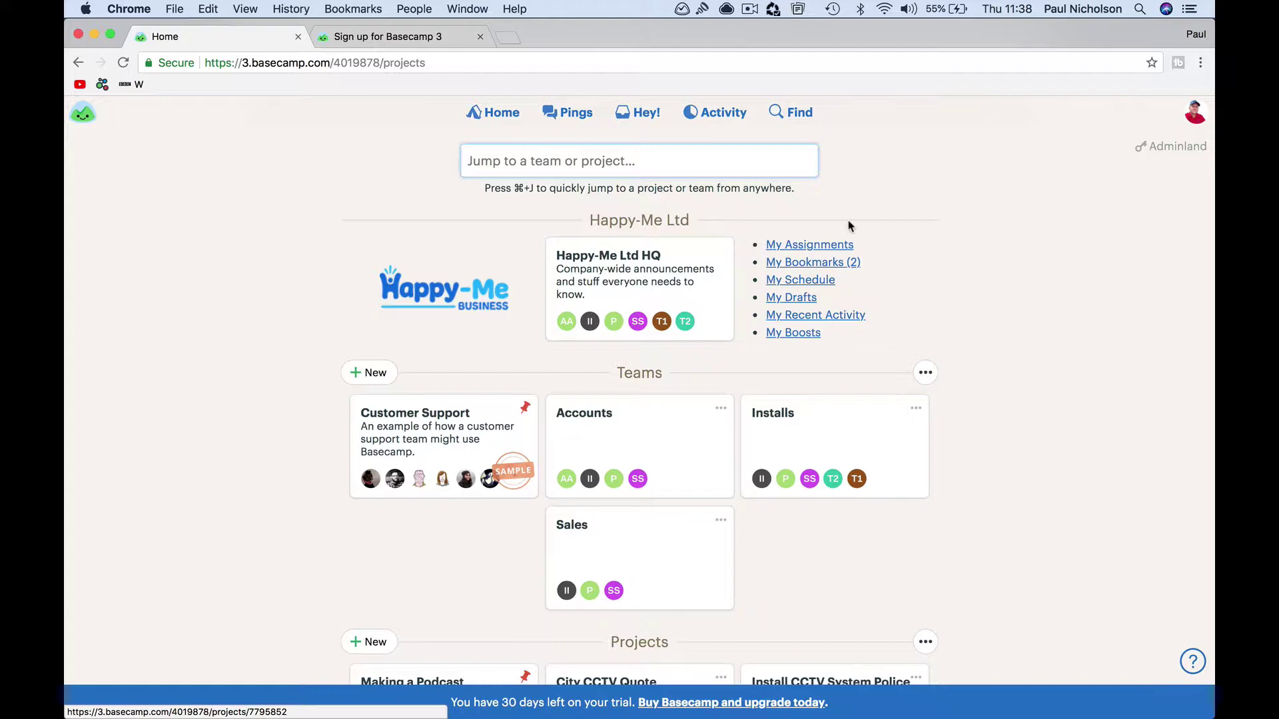
{"action": "left_click", "coordinate": [832, 261]}
{"action": "left_click", "coordinate": [507, 114]}
{"action": "left_click", "coordinate": [774, 282]}
{"action": "scroll", "coordinate": [699, 429], "scroll_direction": "down", "scroll_amount": 1}
{"action": "scroll", "coordinate": [699, 428], "scroll_direction": "down", "scroll_amount": 1}
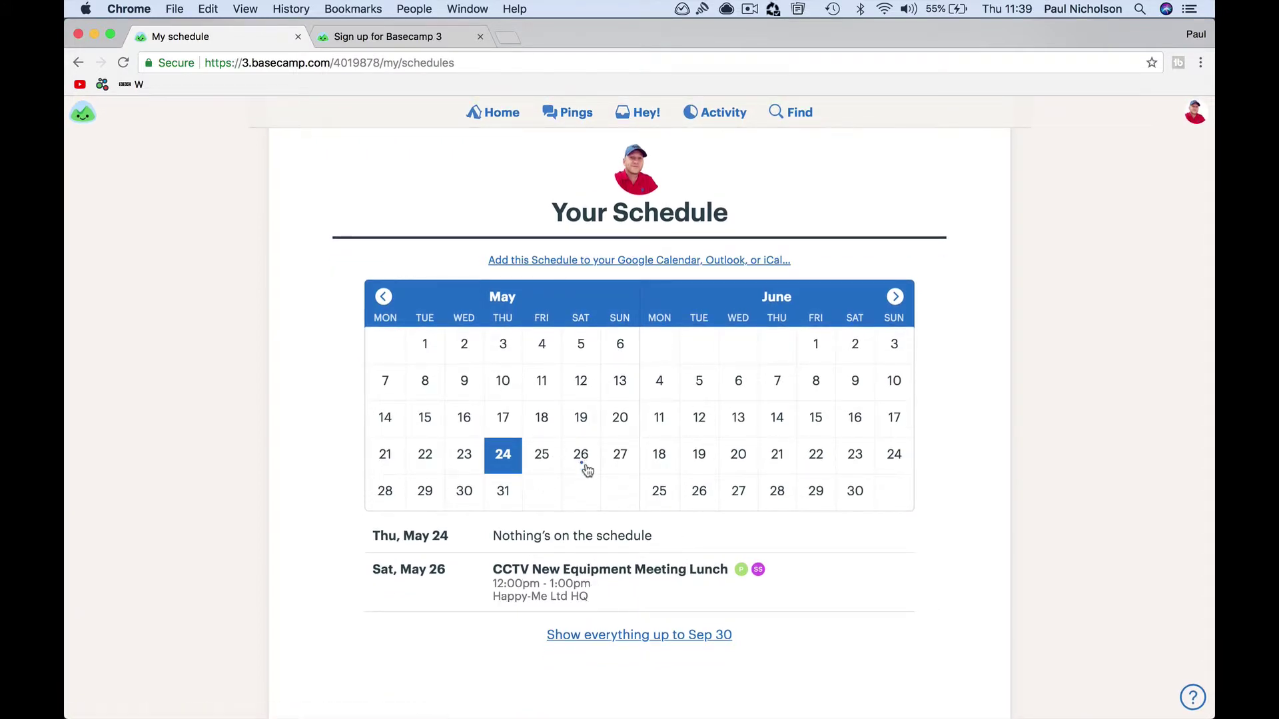
{"action": "left_click", "coordinate": [583, 468]}
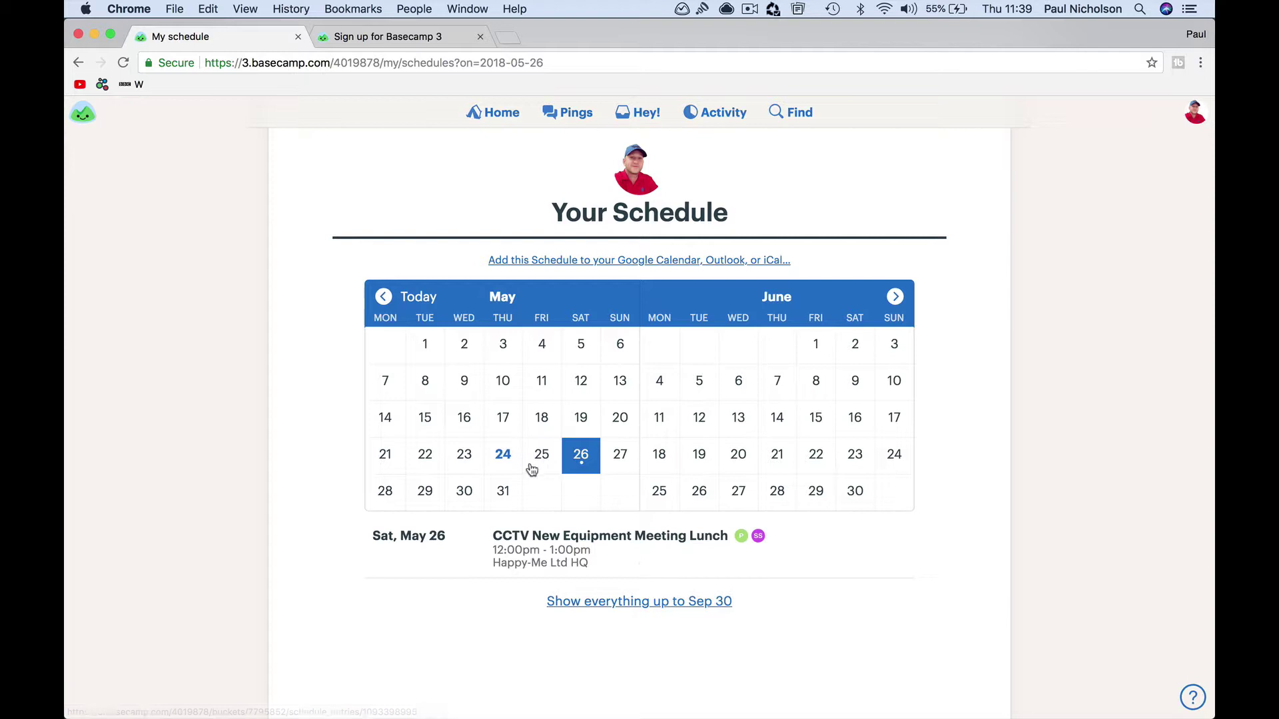
{"action": "left_click", "coordinate": [504, 459]}
{"action": "left_click", "coordinate": [576, 459]}
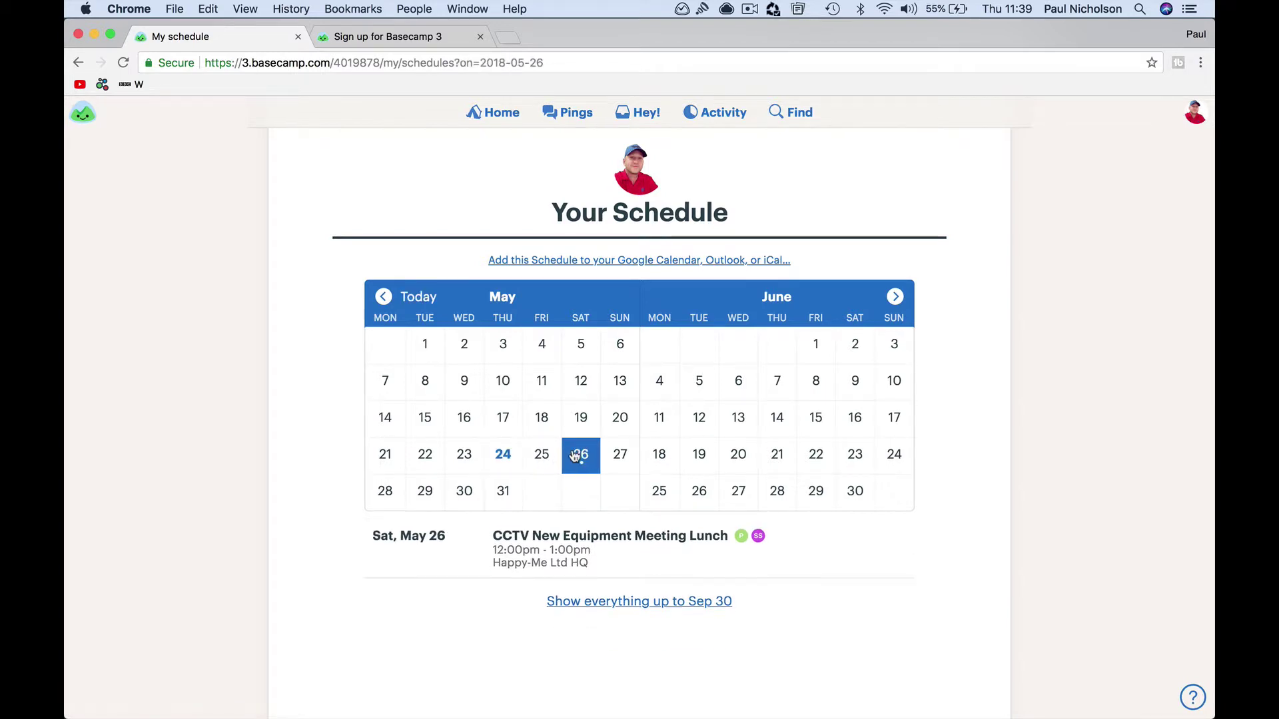
{"action": "left_click", "coordinate": [489, 455]}
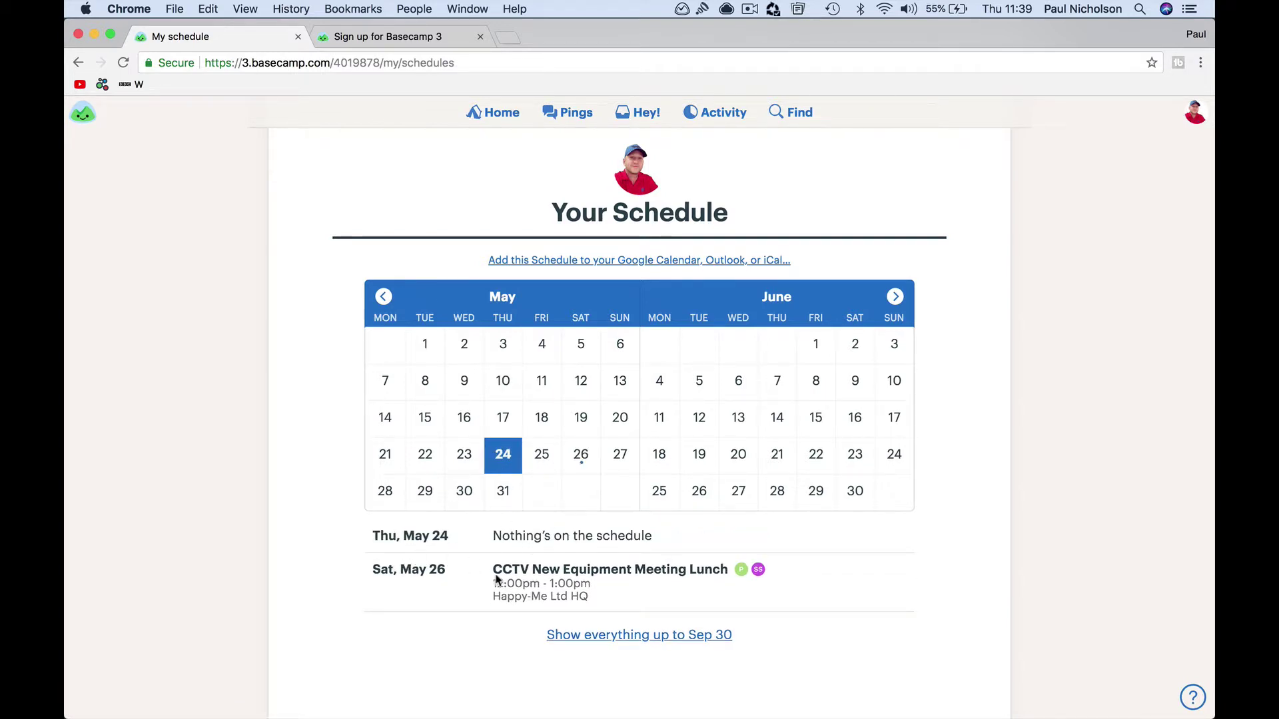
{"action": "left_click", "coordinate": [577, 465]}
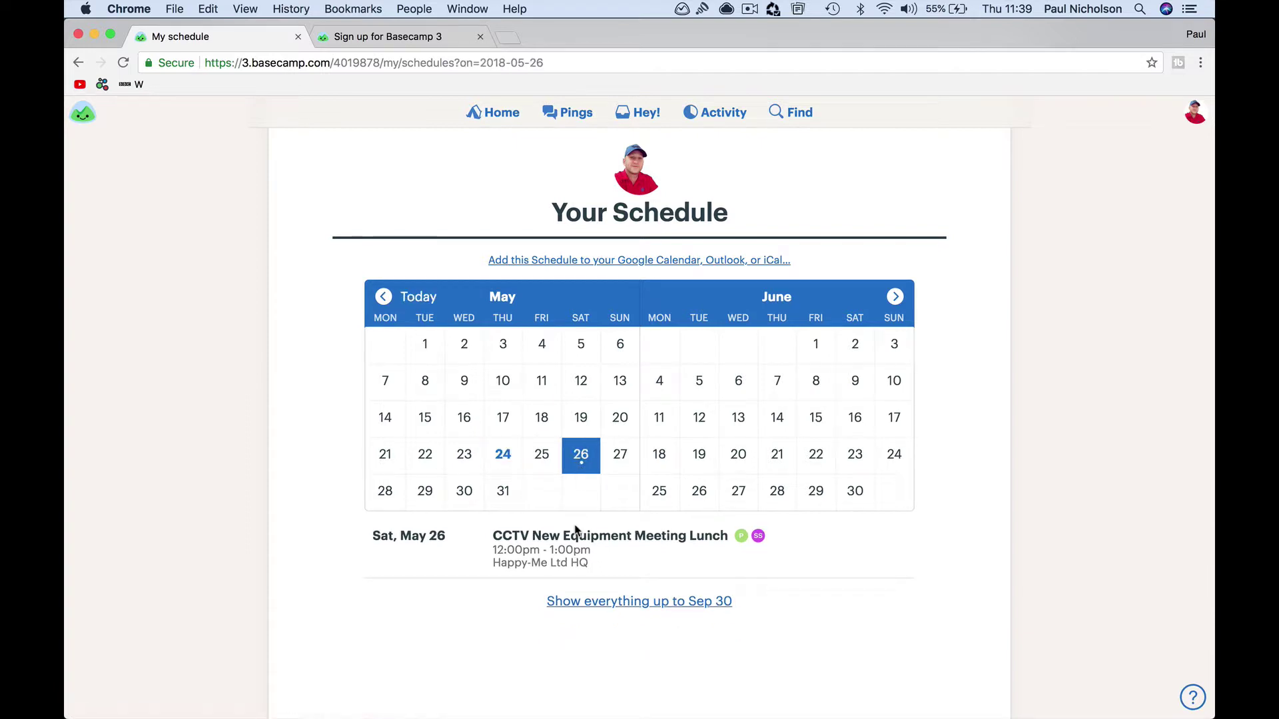
{"action": "left_click", "coordinate": [669, 458]}
{"action": "left_click", "coordinate": [701, 457]}
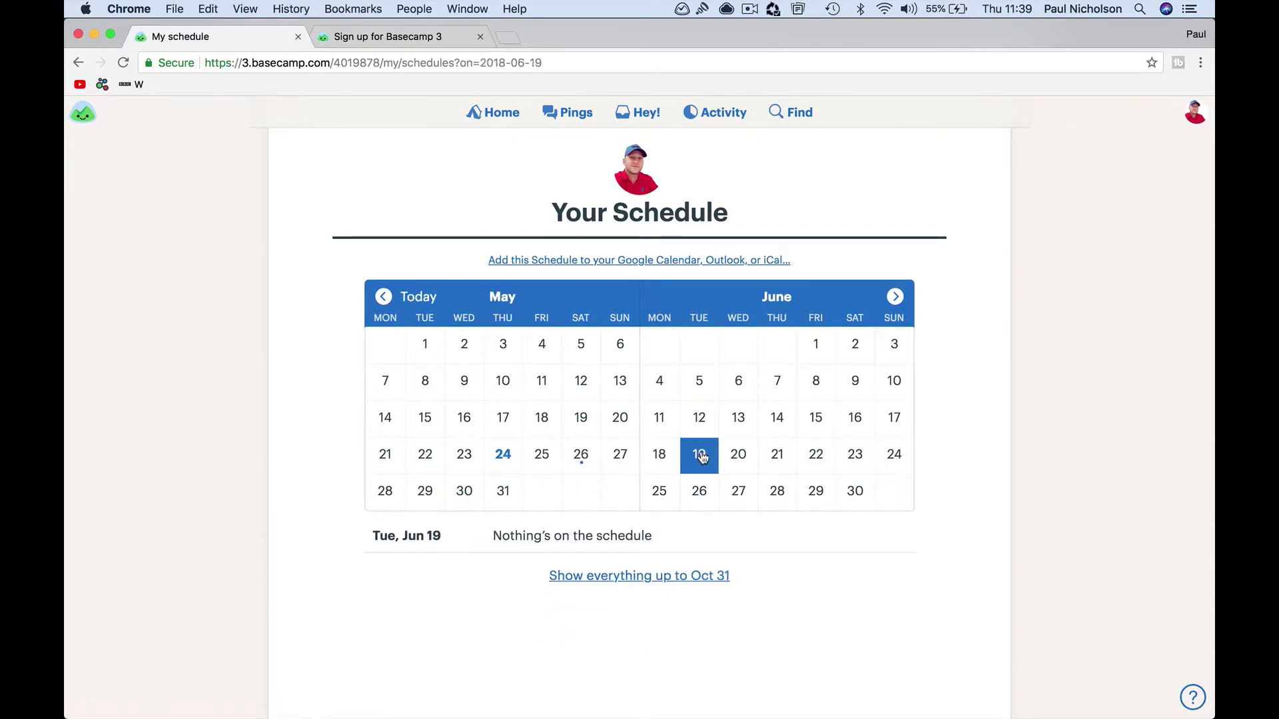
{"action": "left_click", "coordinate": [498, 116]}
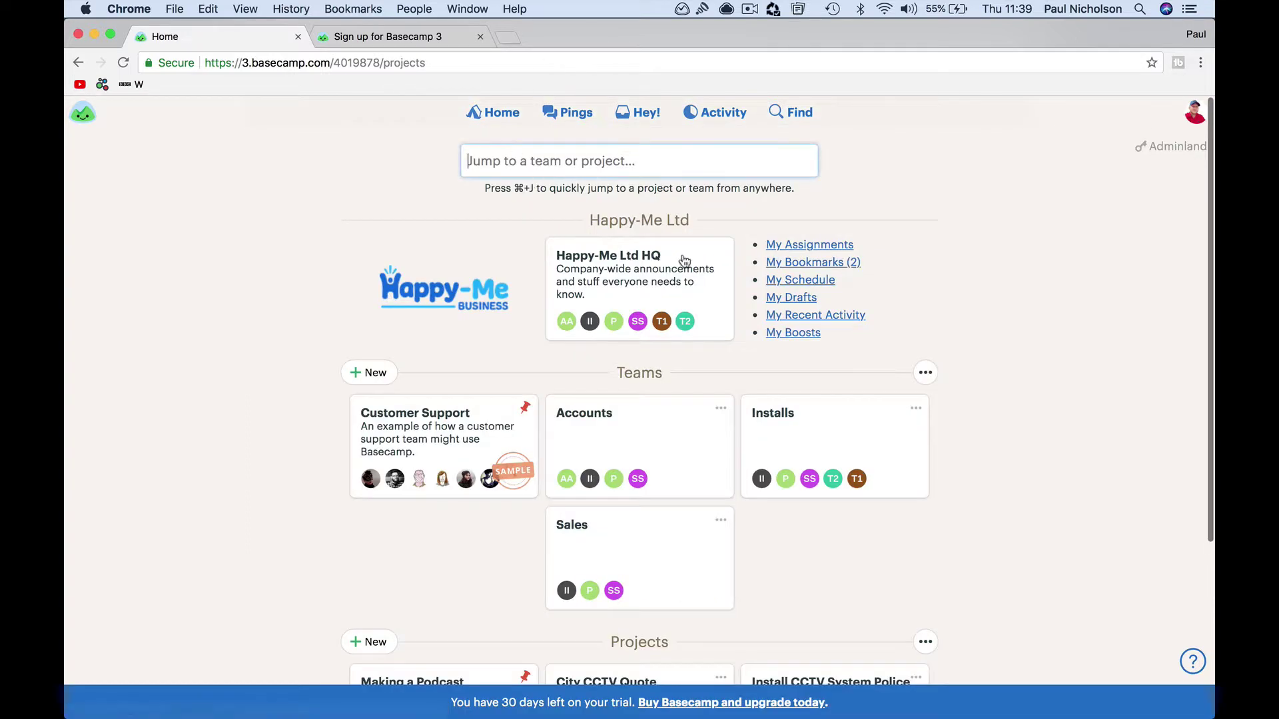
On the HQ message board, save a 'Q2 Results' message with body 'New results for Q2 we did cool. ADD STATS' as a draft
{"action": "left_click", "coordinate": [778, 297]}
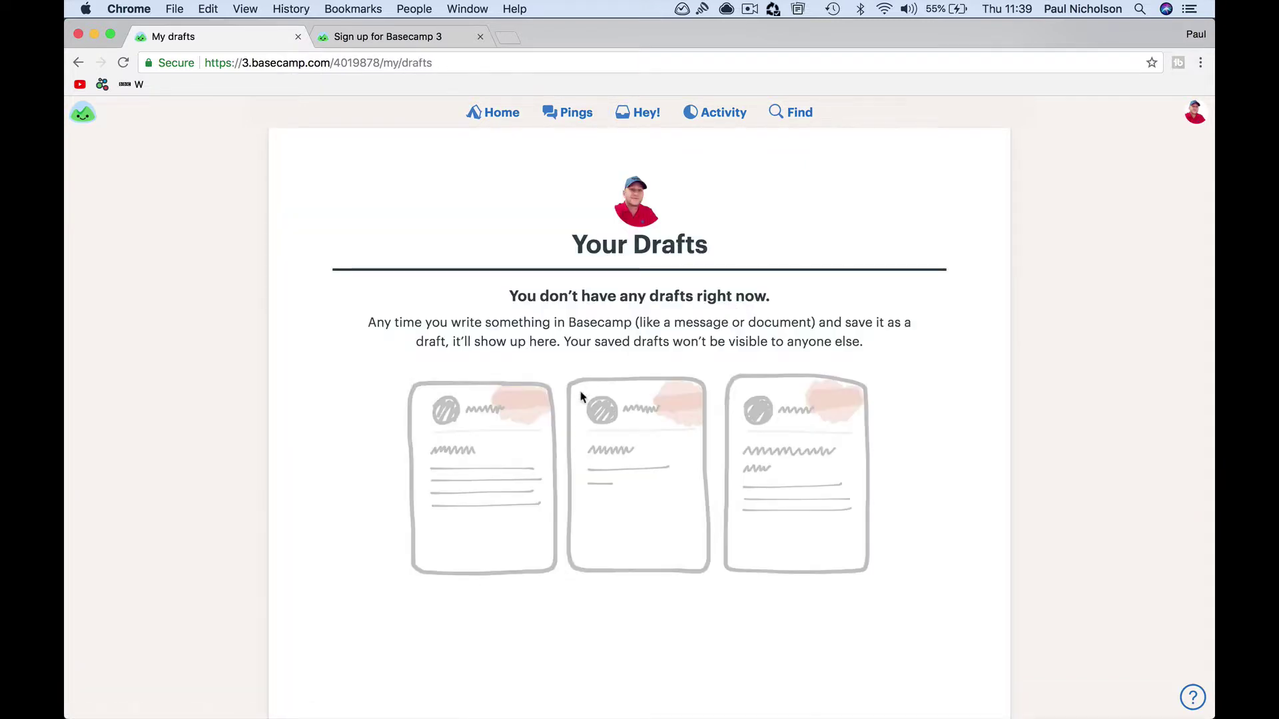
{"action": "left_click", "coordinate": [504, 112]}
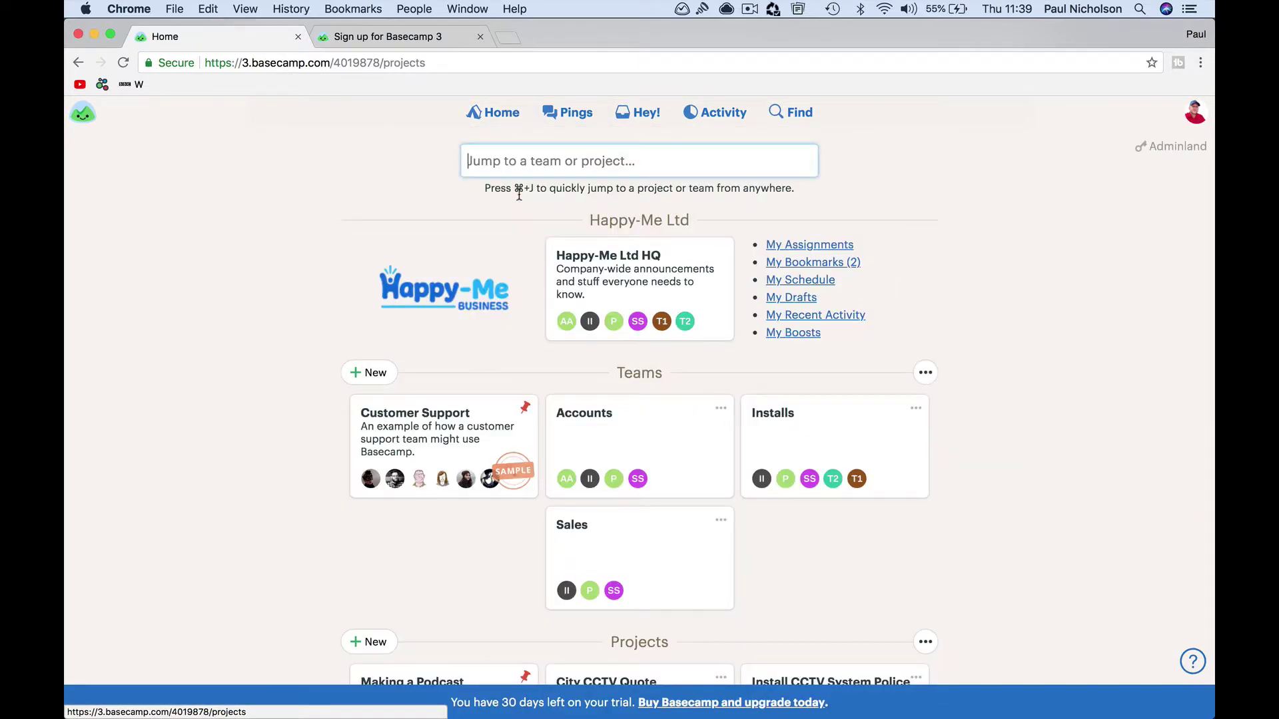
{"action": "left_click", "coordinate": [609, 263]}
{"action": "left_click", "coordinate": [616, 305]}
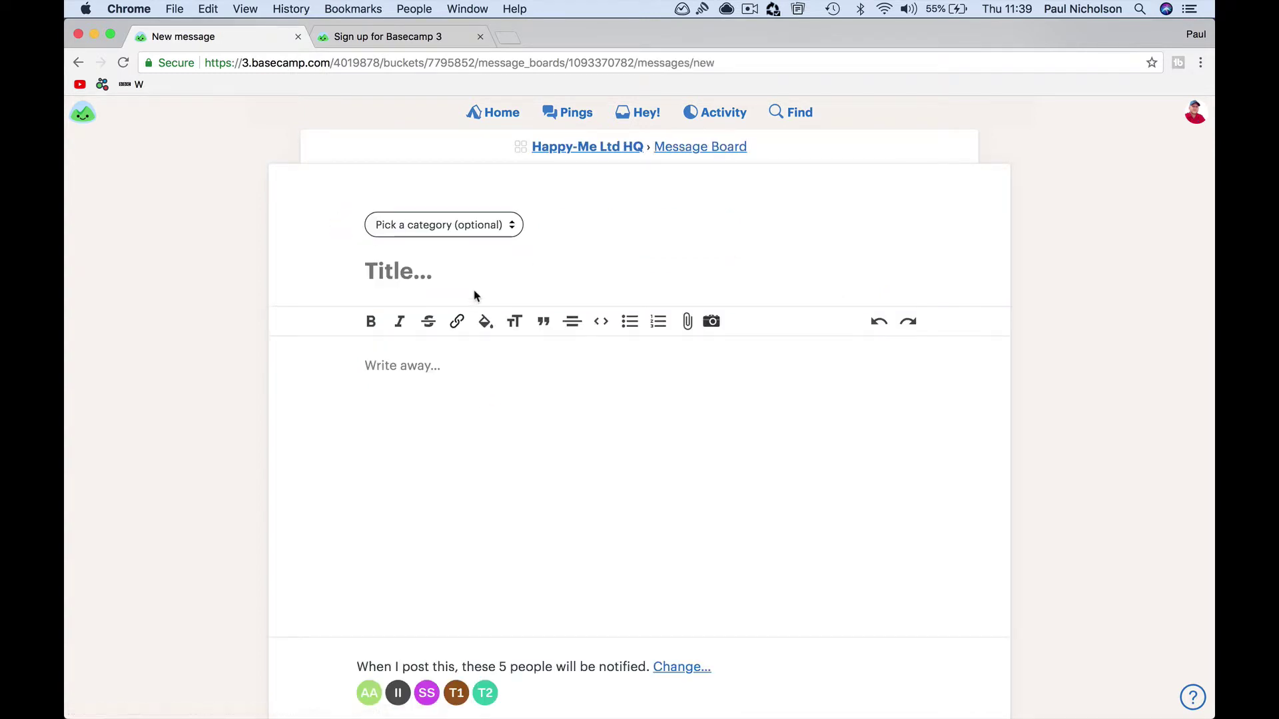
{"action": "type", "text": "Q2 "}
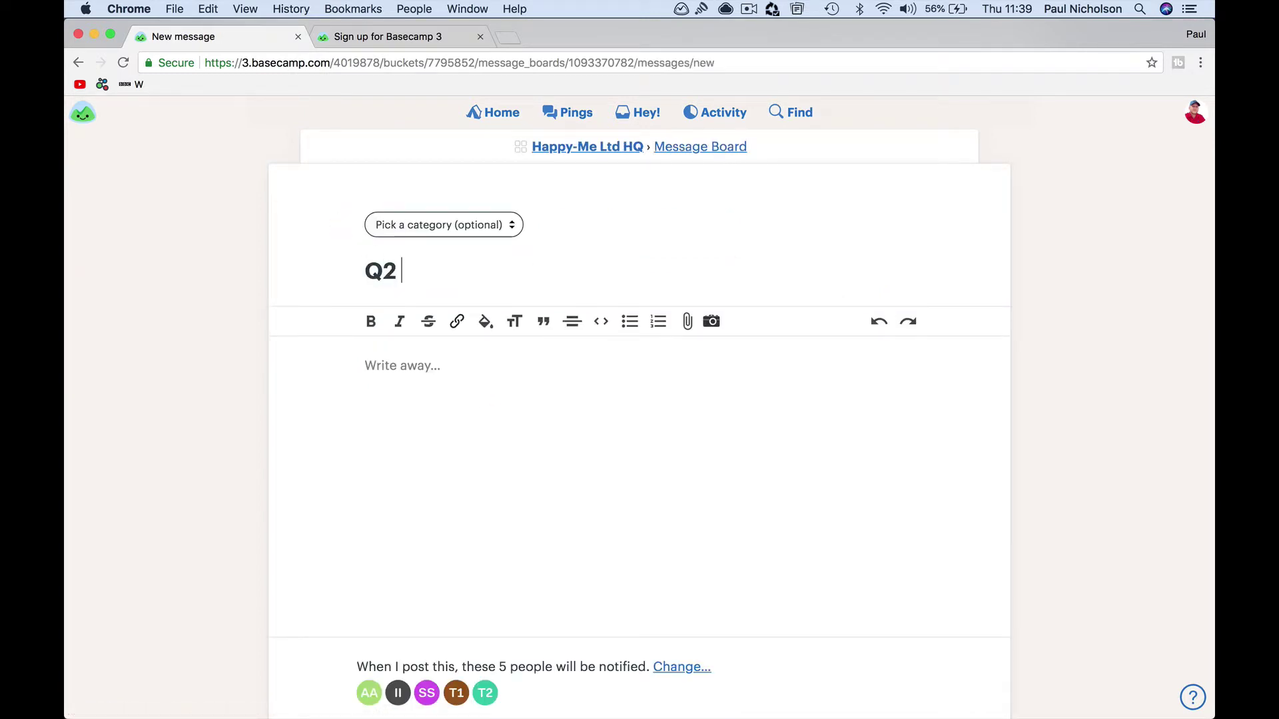
{"action": "type", "text": "Results"}
{"action": "key", "text": "Tab"}
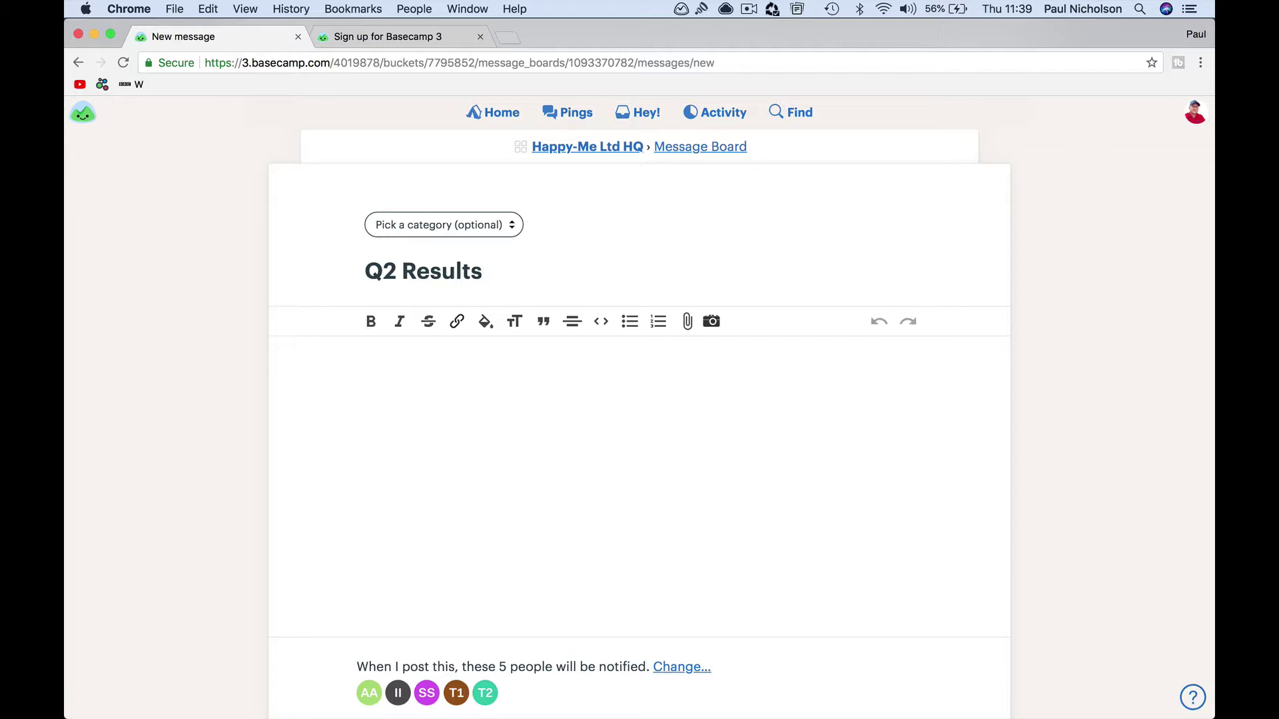
{"action": "type", "text": "New results for Q2"}
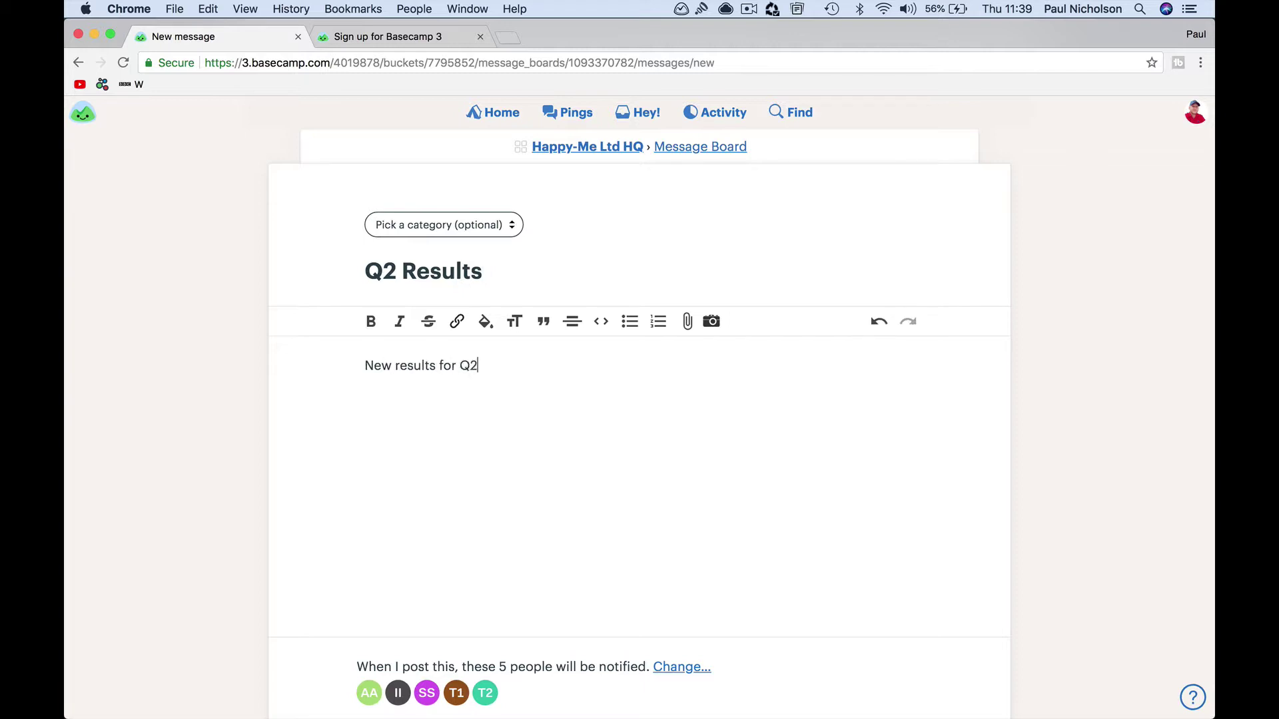
{"action": "type", "text": " we did cool.  A"}
{"action": "type", "text": "DD"}
{"action": "type", "text": " STATS."}
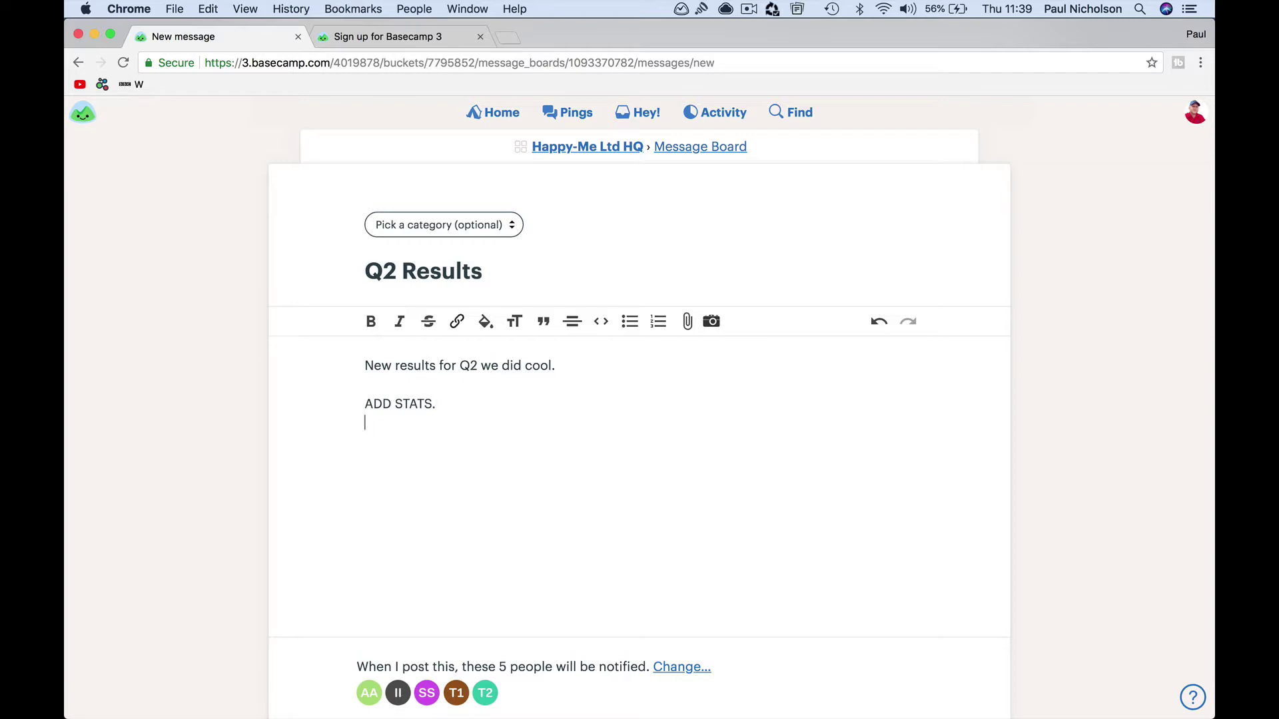
{"action": "scroll", "coordinate": [640, 399], "scroll_direction": "down", "scroll_amount": 3}
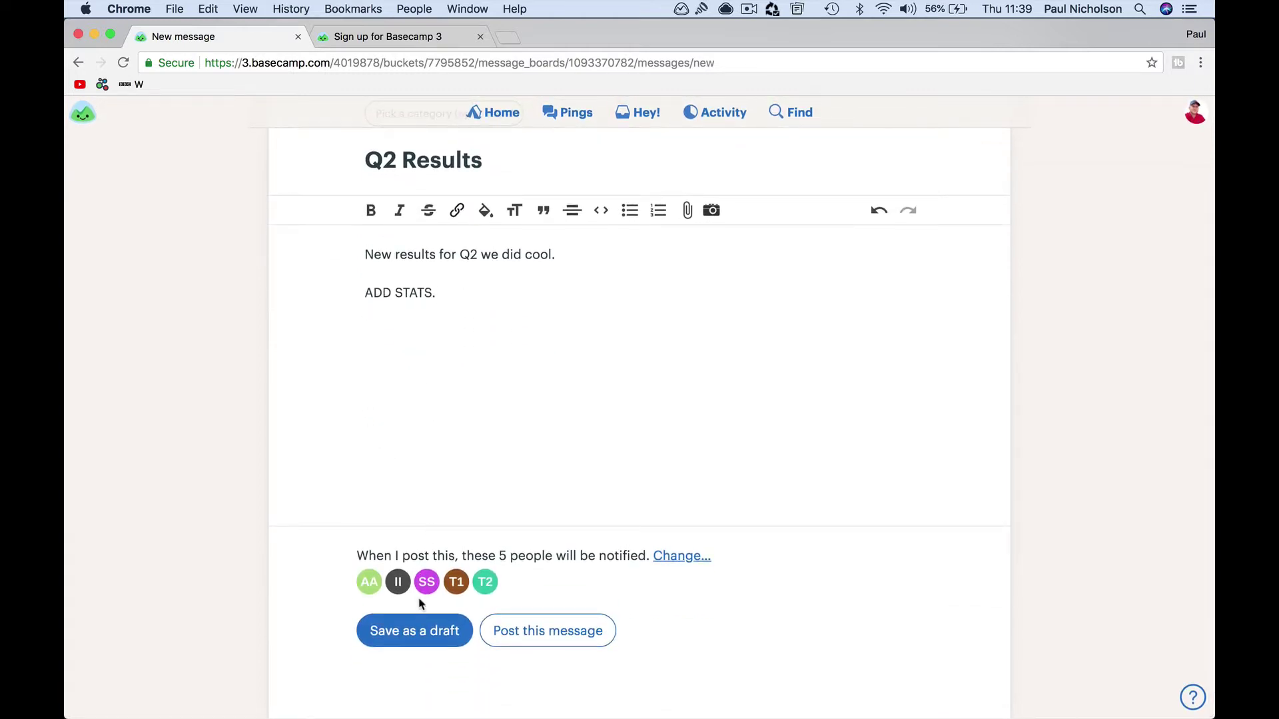
{"action": "left_click", "coordinate": [417, 618]}
Check My Drafts (1), open the Q2 Results draft, and return Home
{"action": "left_click", "coordinate": [493, 115]}
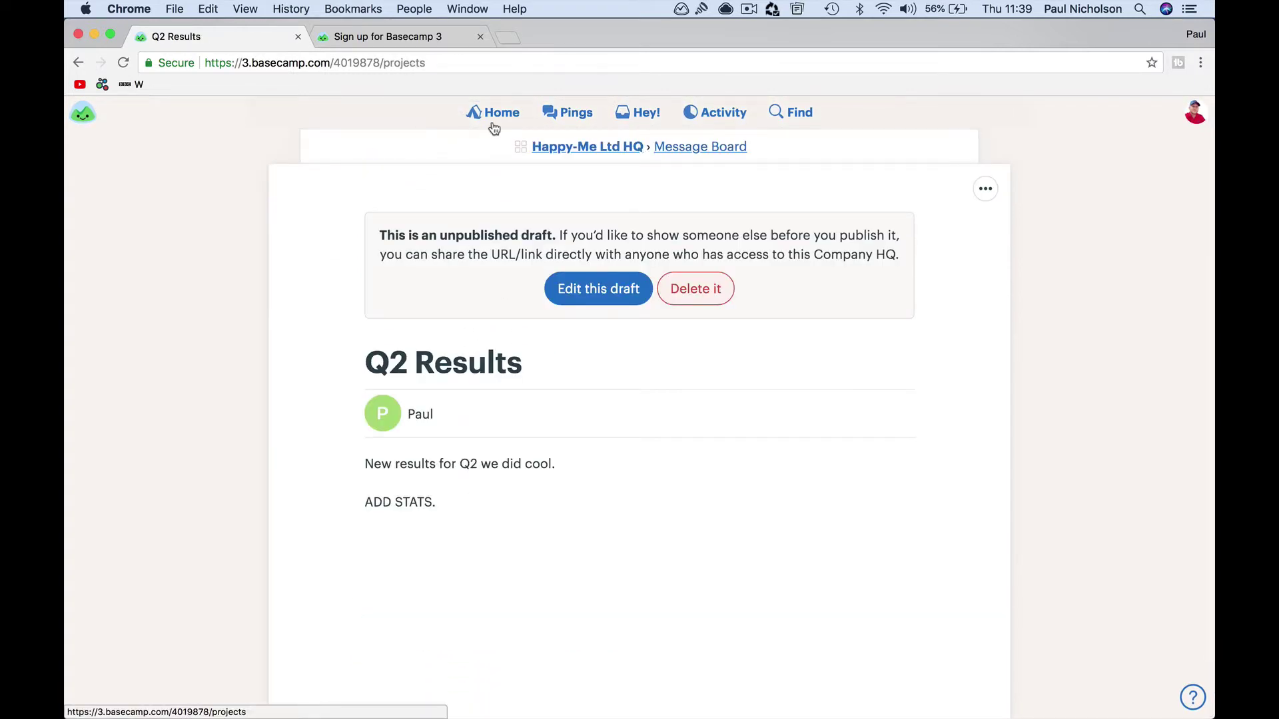
{"action": "left_click", "coordinate": [792, 298]}
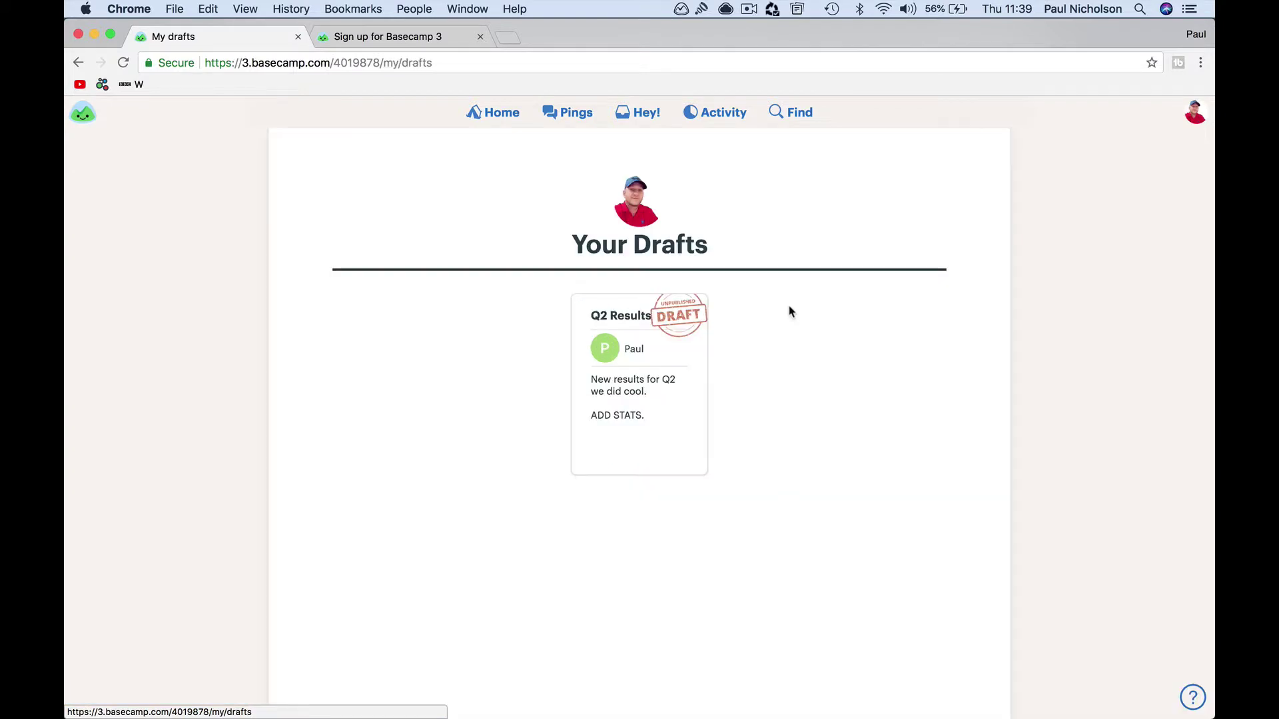
{"action": "left_click", "coordinate": [676, 372]}
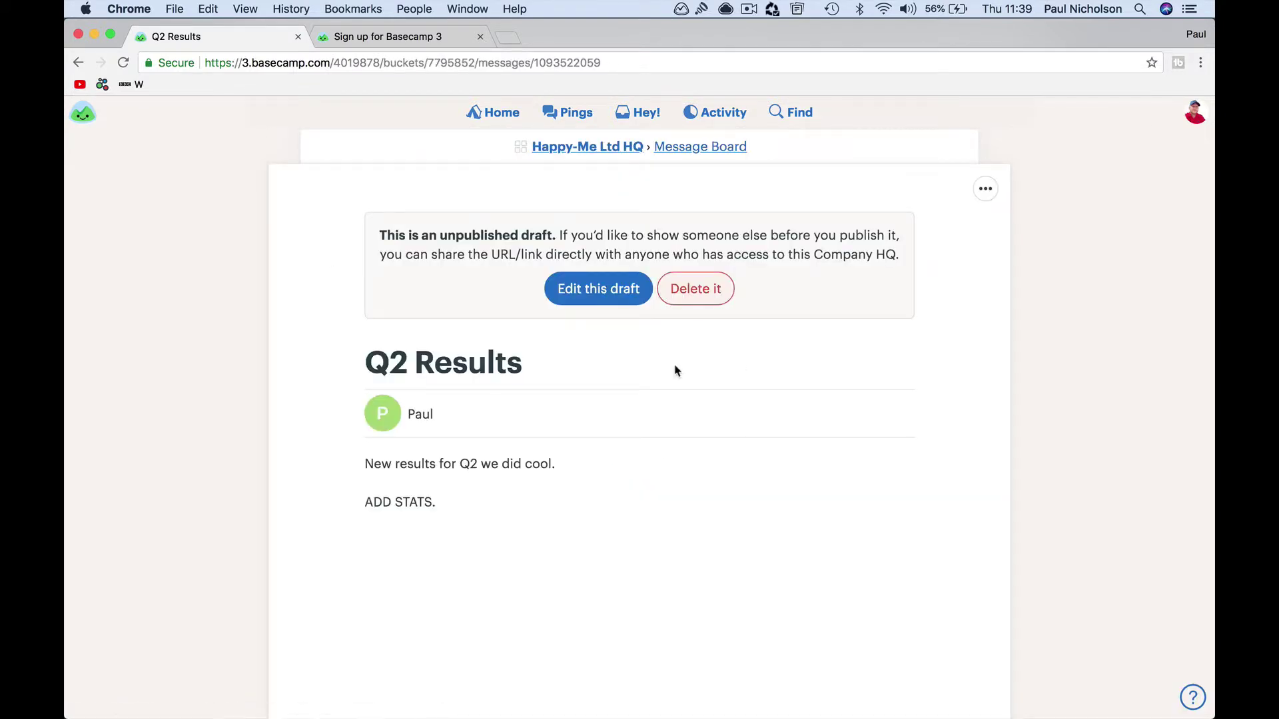
{"action": "left_click", "coordinate": [488, 115]}
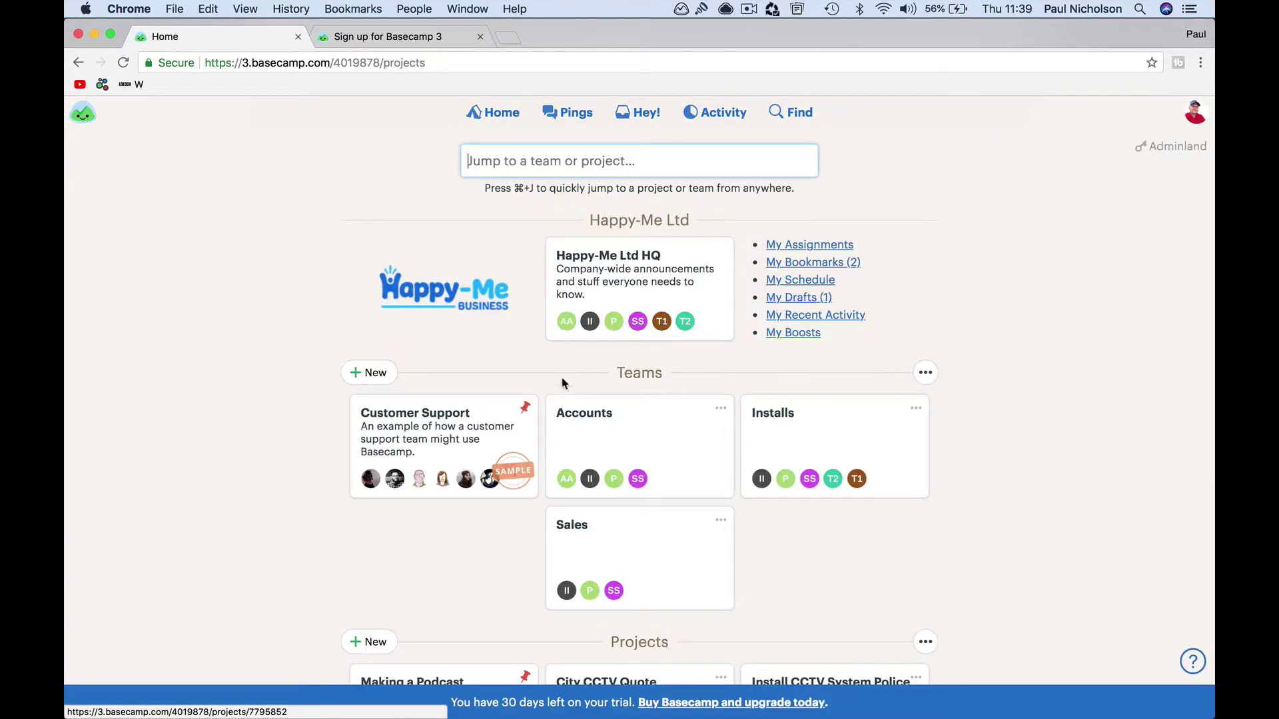
Start a private ping chat with the Install Manager as the recipient
{"action": "left_click", "coordinate": [559, 120]}
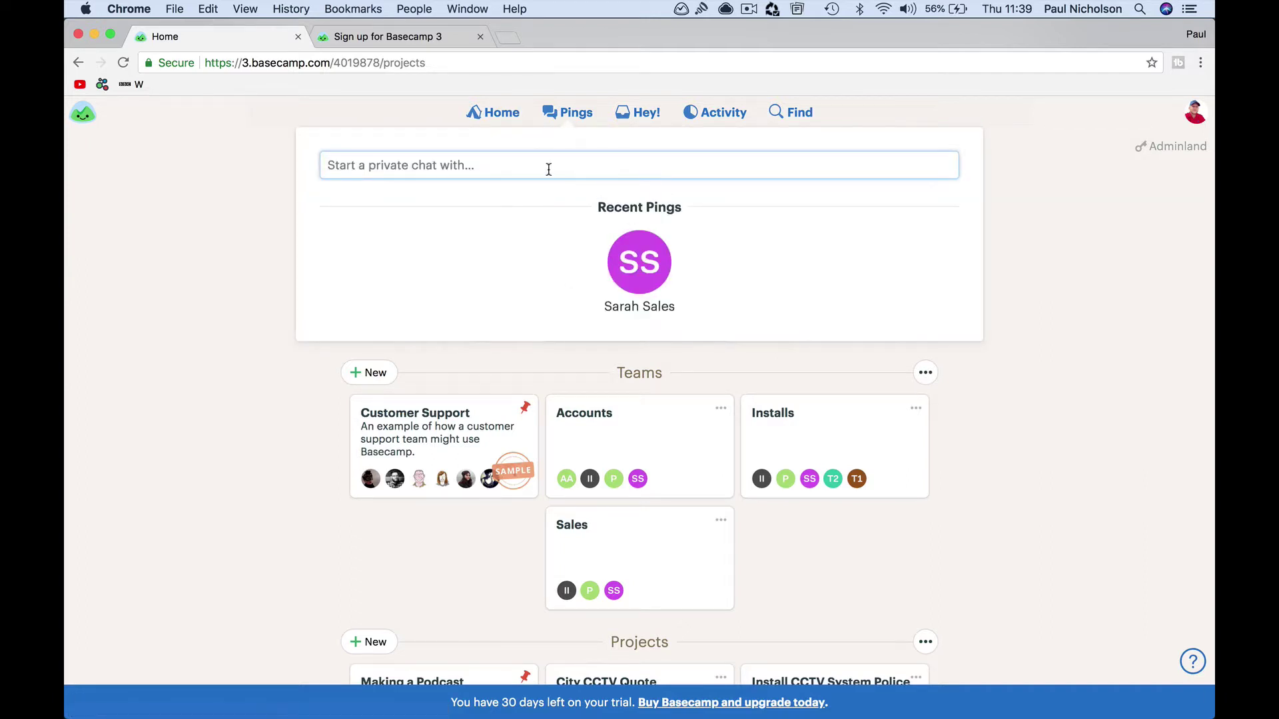
{"action": "type", "text": "@"}
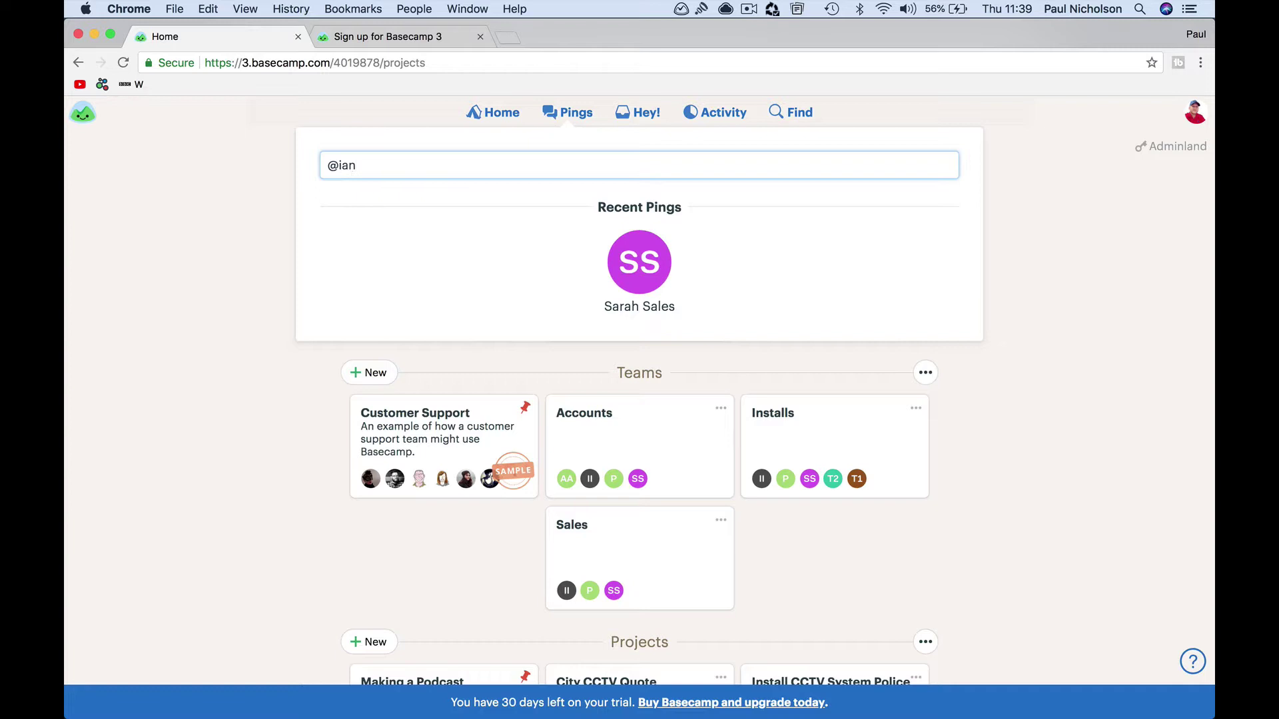
{"action": "type", "text": "ian"}
{"action": "key", "text": "BackSpace"}
{"action": "key", "text": "BackSpace"}
{"action": "key", "text": "BackSpace"}
{"action": "key", "text": "BackSpace"}
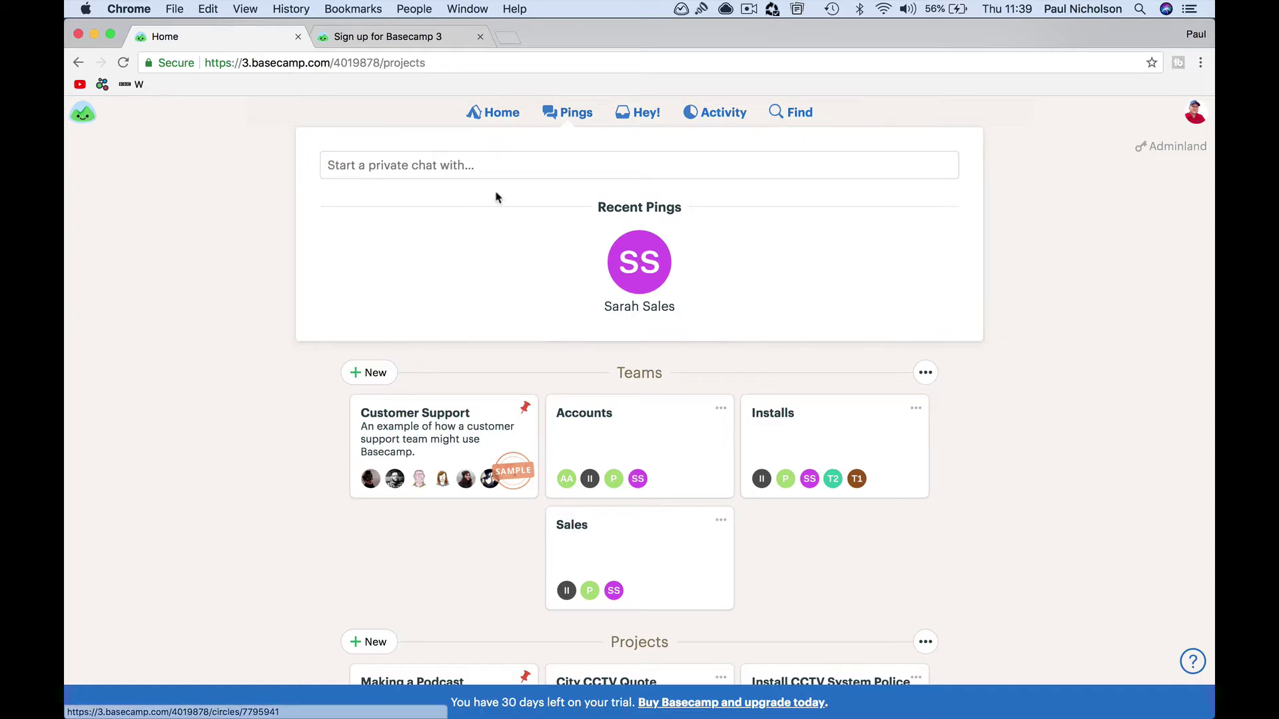
{"action": "type", "text": "@"}
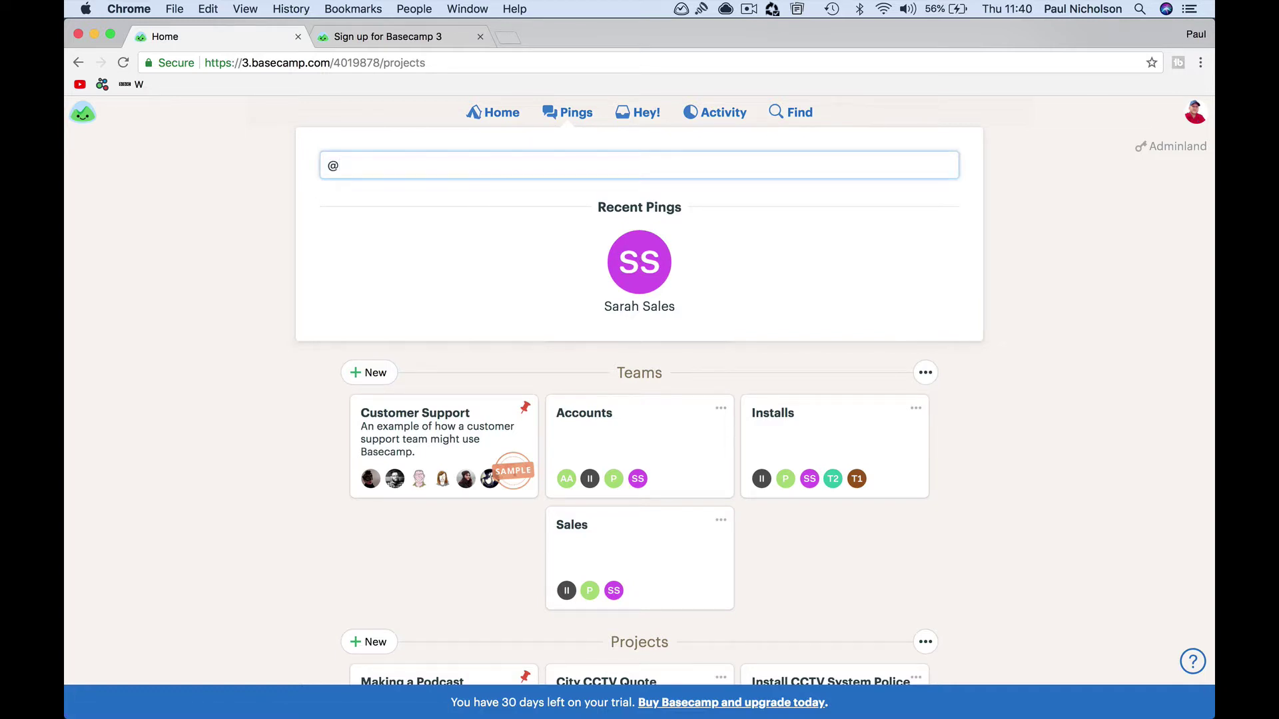
{"action": "type", "text": "i"}
{"action": "key", "text": "BackSpace"}
{"action": "key", "text": "BackSpace"}
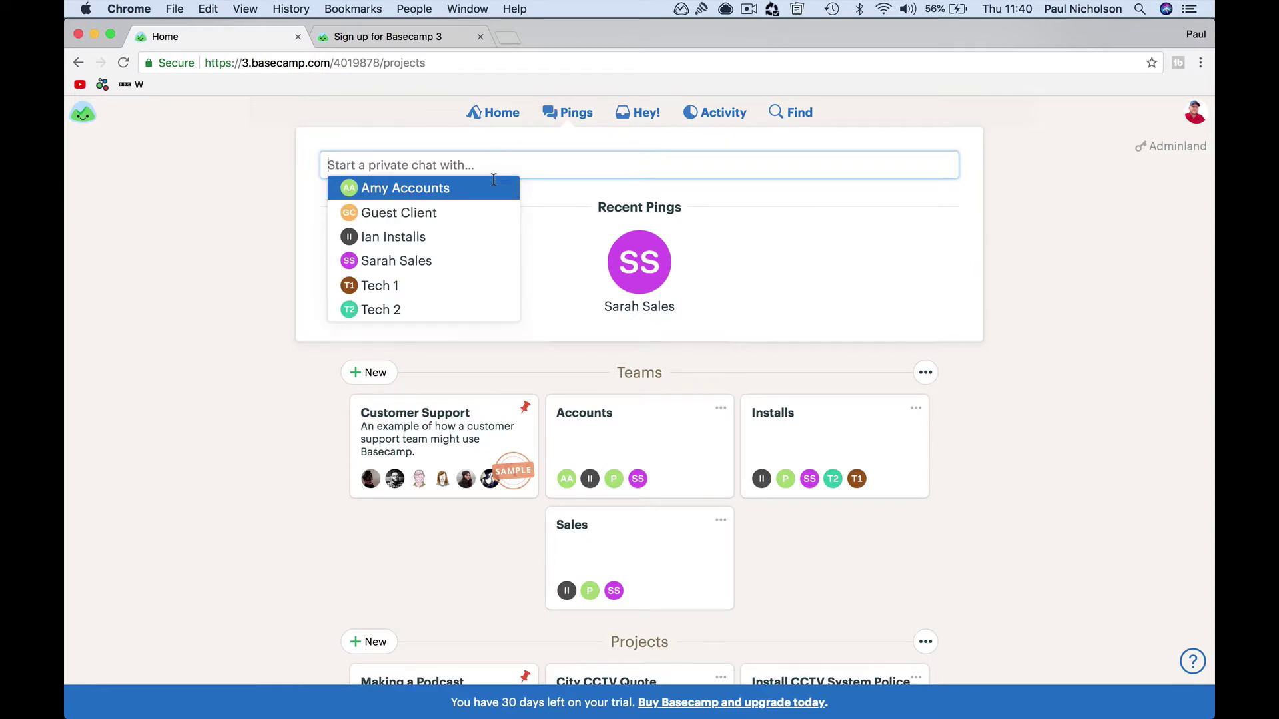
{"action": "left_click", "coordinate": [471, 169]}
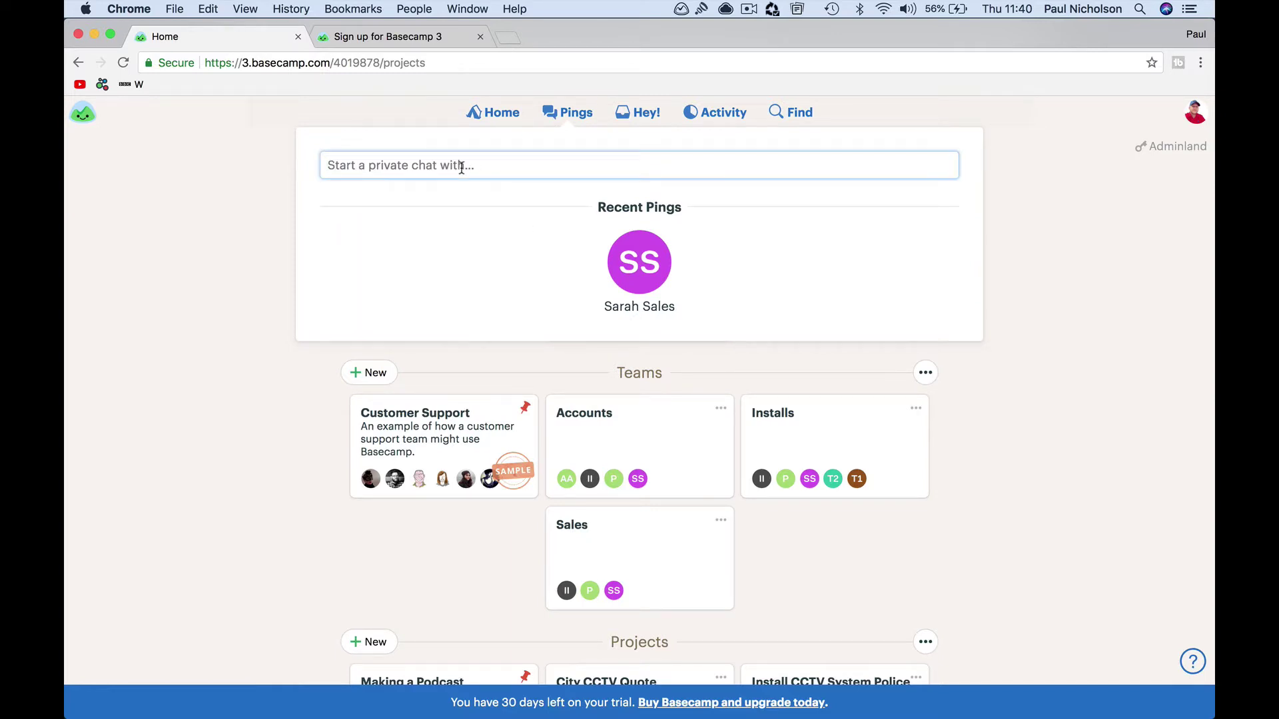
{"action": "type", "text": "@"}
{"action": "key", "text": "BackSpace"}
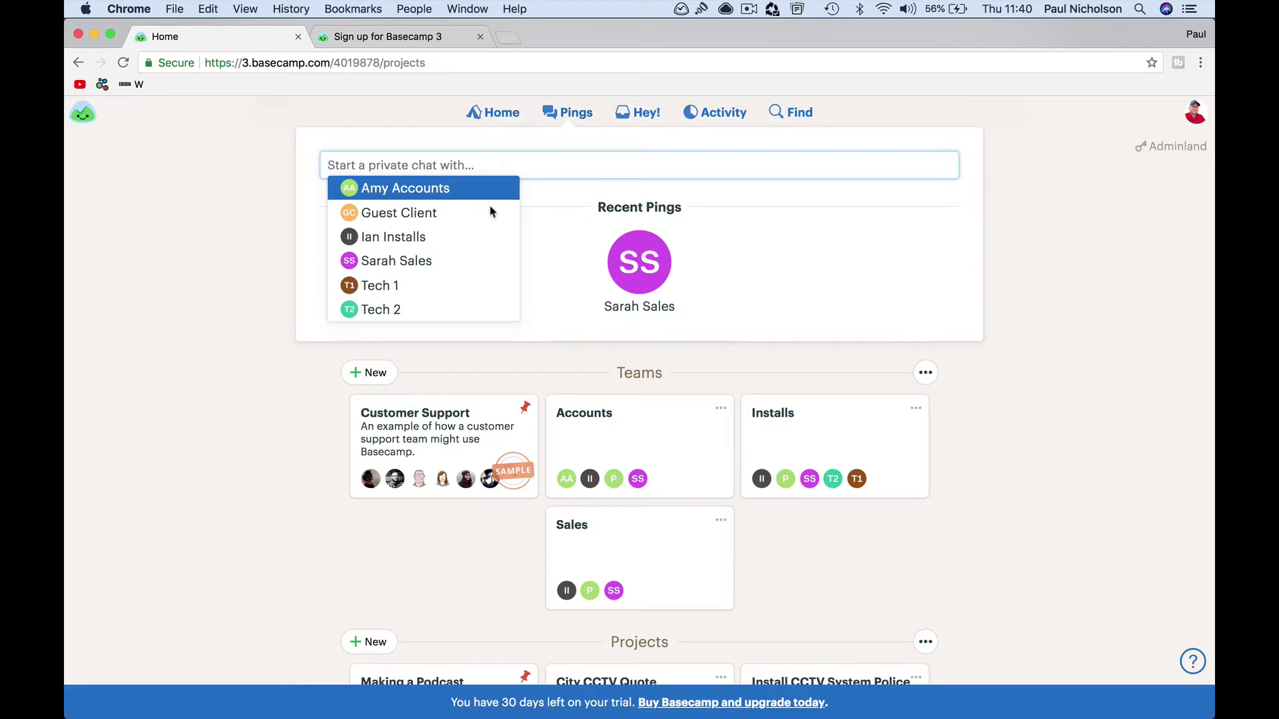
{"action": "left_click", "coordinate": [528, 208]}
{"action": "left_click", "coordinate": [498, 164]}
{"action": "type", "text": "@"}
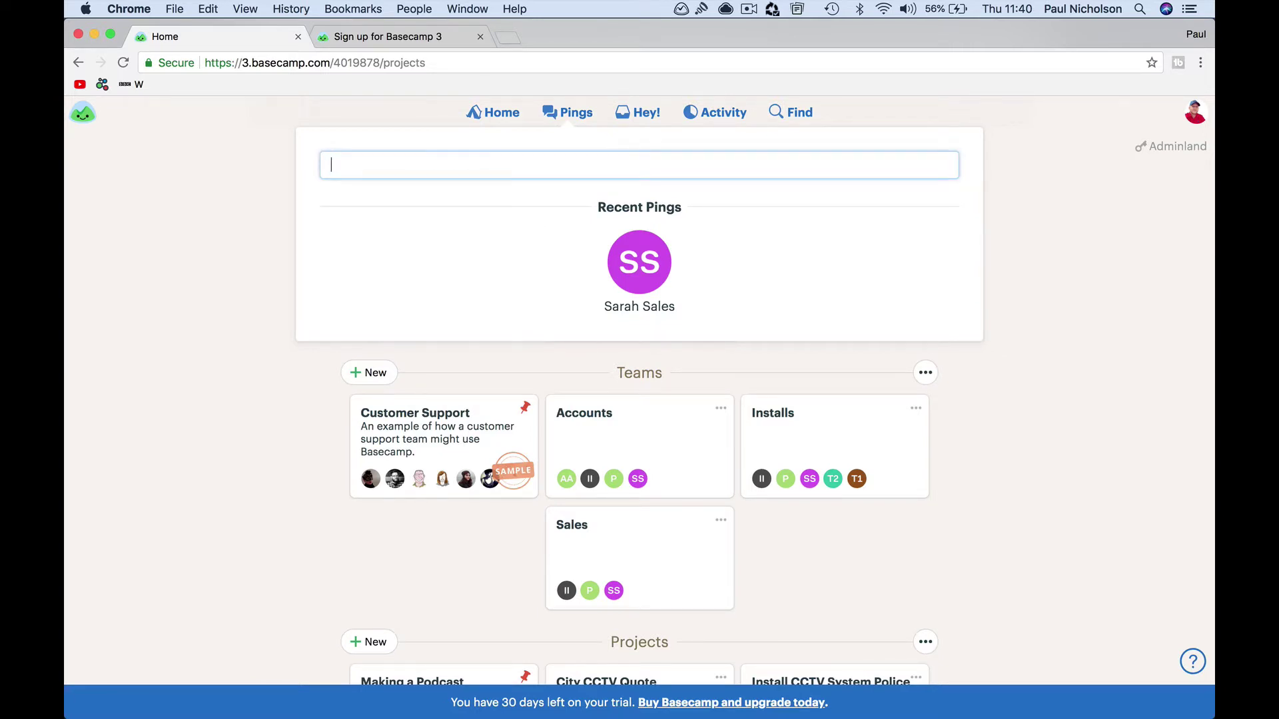
{"action": "key", "text": "BackSpace"}
{"action": "left_click", "coordinate": [466, 240]}
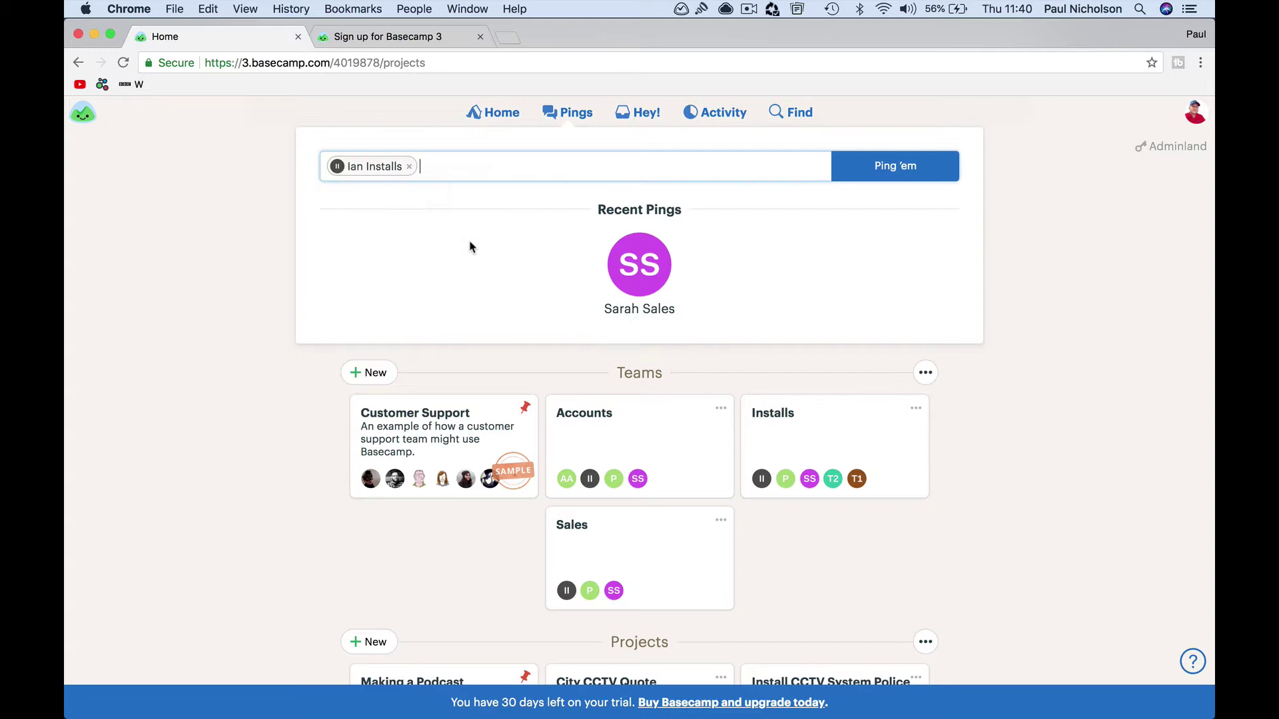
{"action": "left_click", "coordinate": [890, 175]}
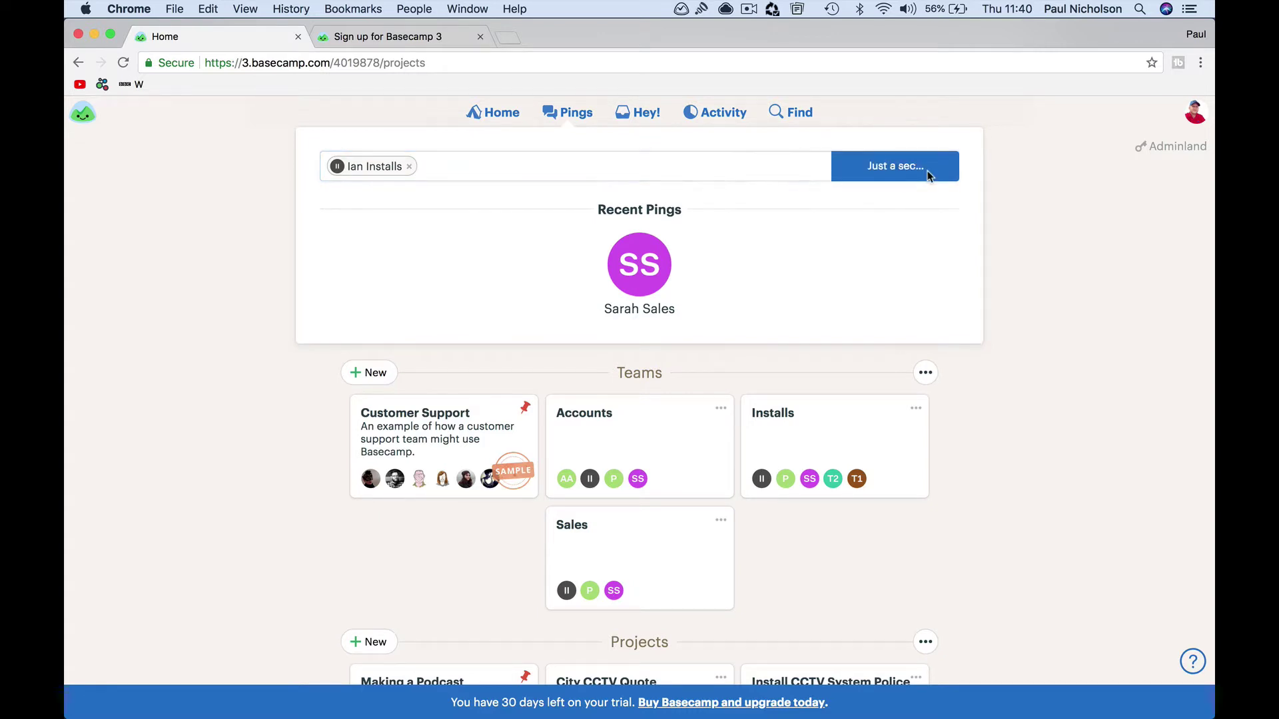
Send the ping asking if he got a desk and phone, offering help and a later catch-up
{"action": "left_click", "coordinate": [536, 669]}
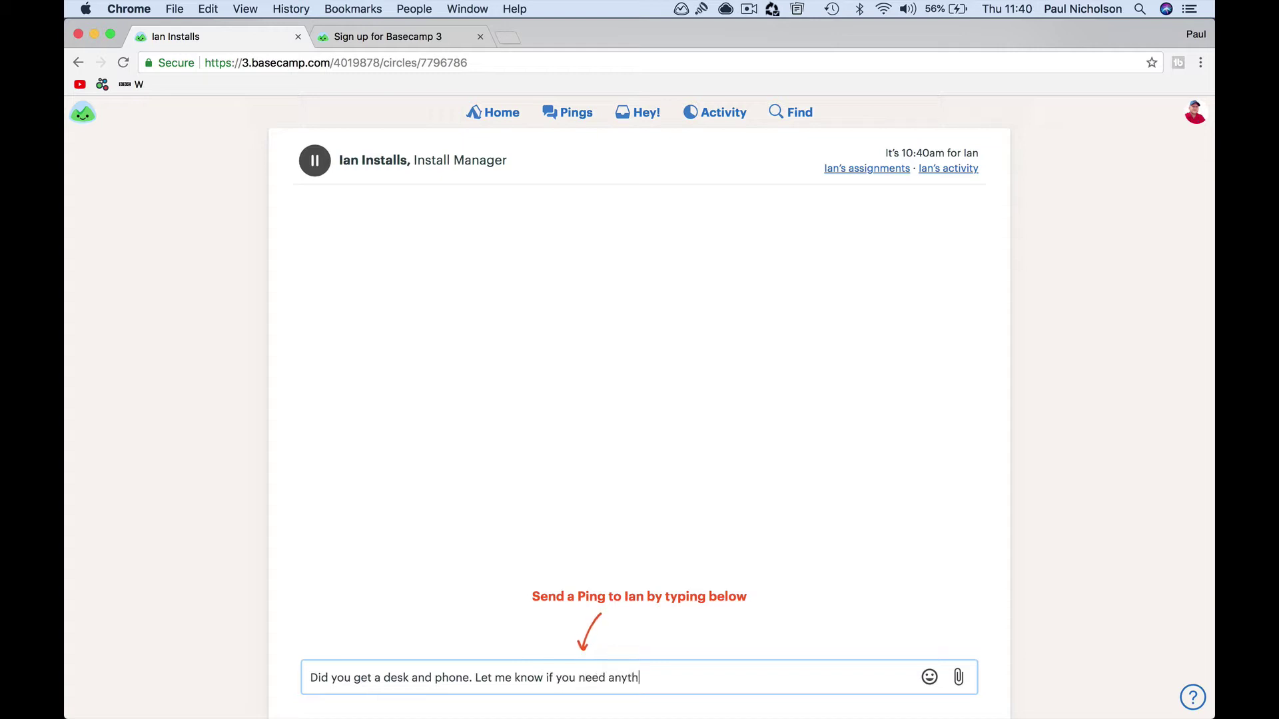
{"action": "type", "text": "ll cat"}
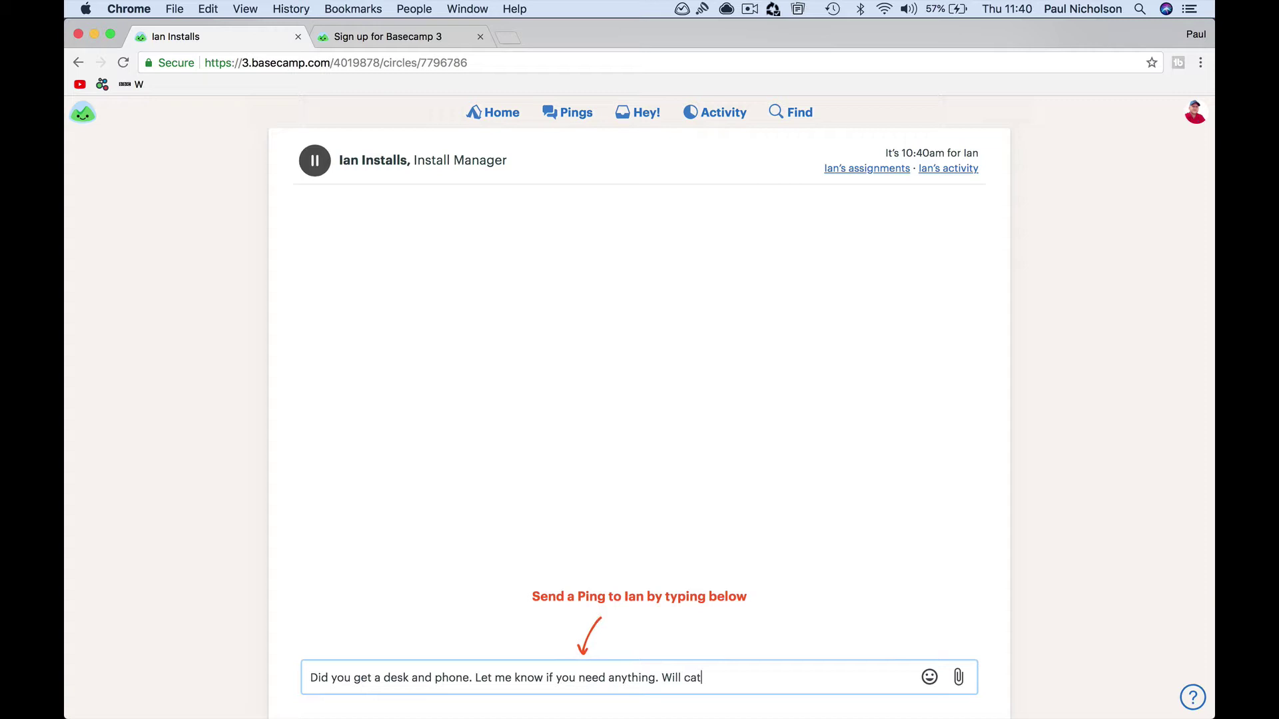
{"action": "type", "text": "ch up later too."}
{"action": "key", "text": "Return"}
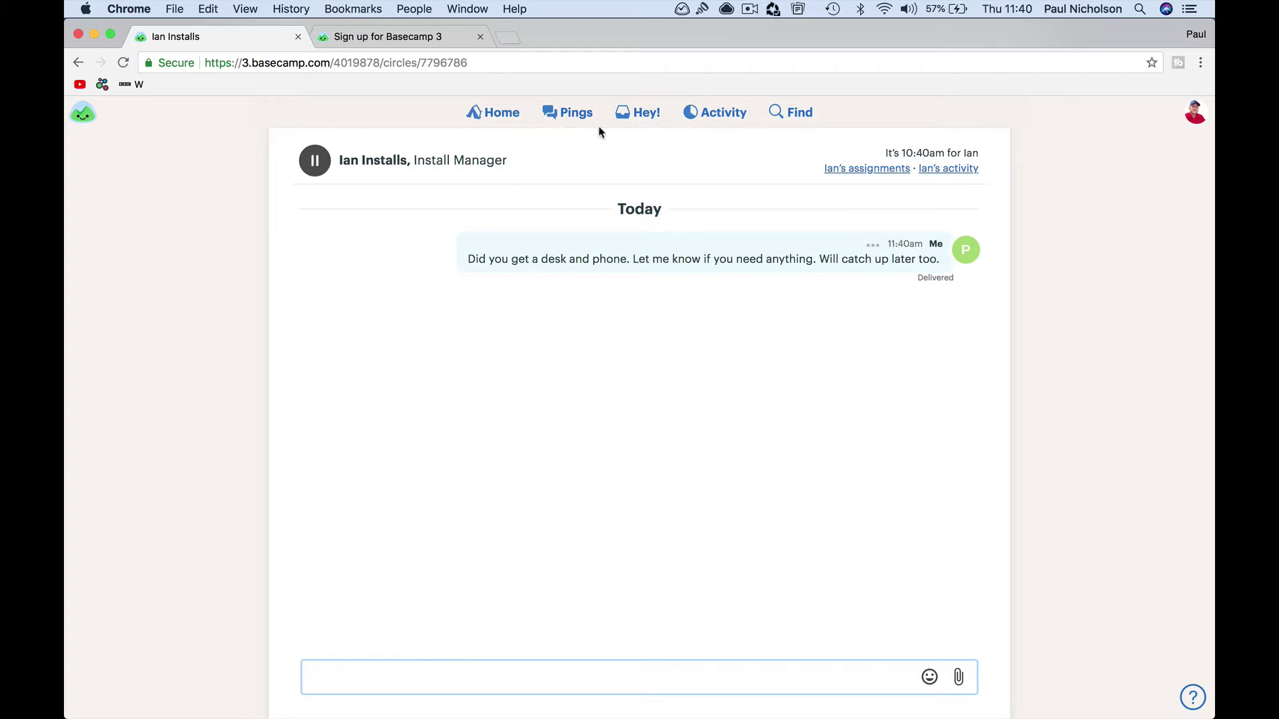
Glance at the Hey! notifications and the Latest Activity list, then return to Home
{"action": "left_click", "coordinate": [636, 114]}
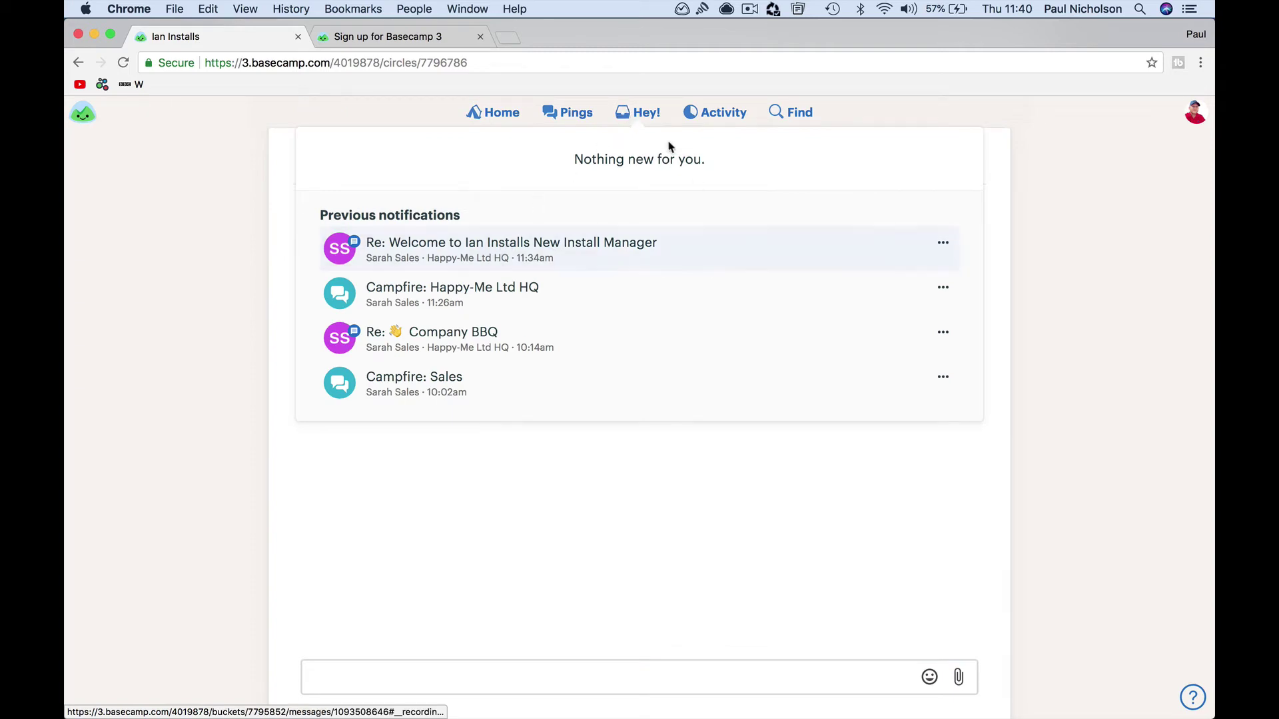
{"action": "left_click", "coordinate": [711, 119]}
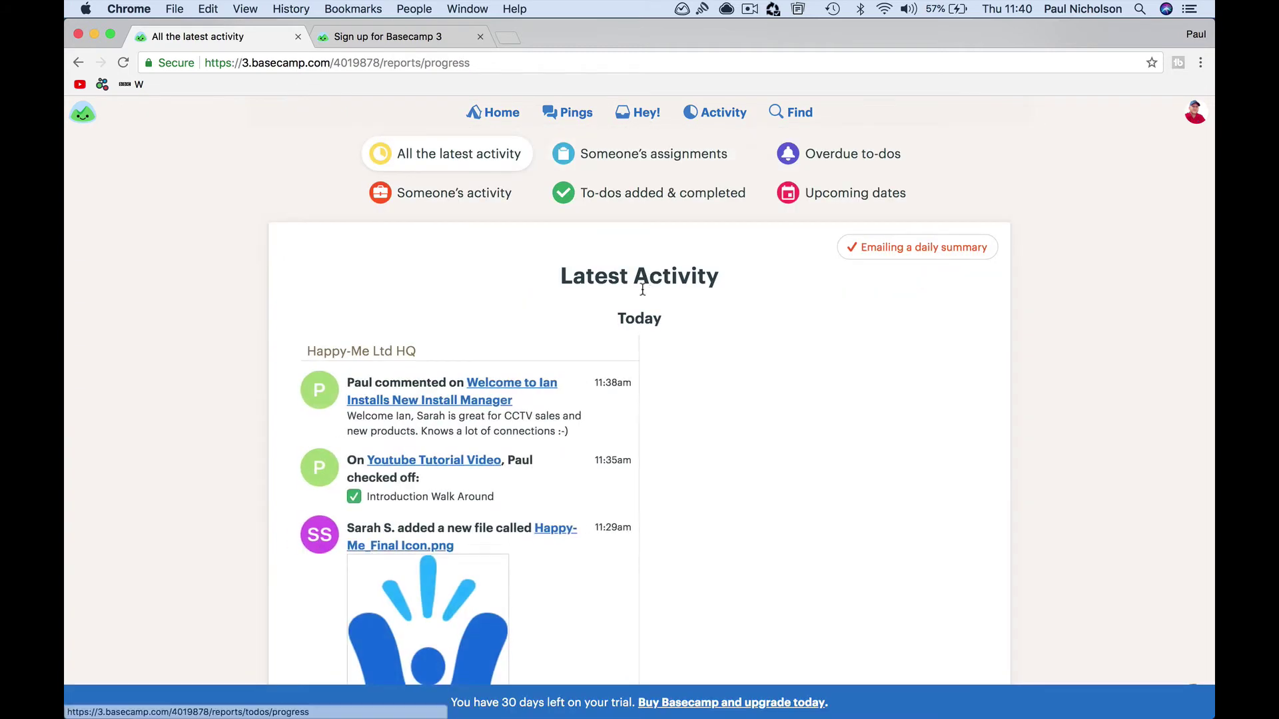
{"action": "scroll", "coordinate": [582, 528], "scroll_direction": "down", "scroll_amount": 15}
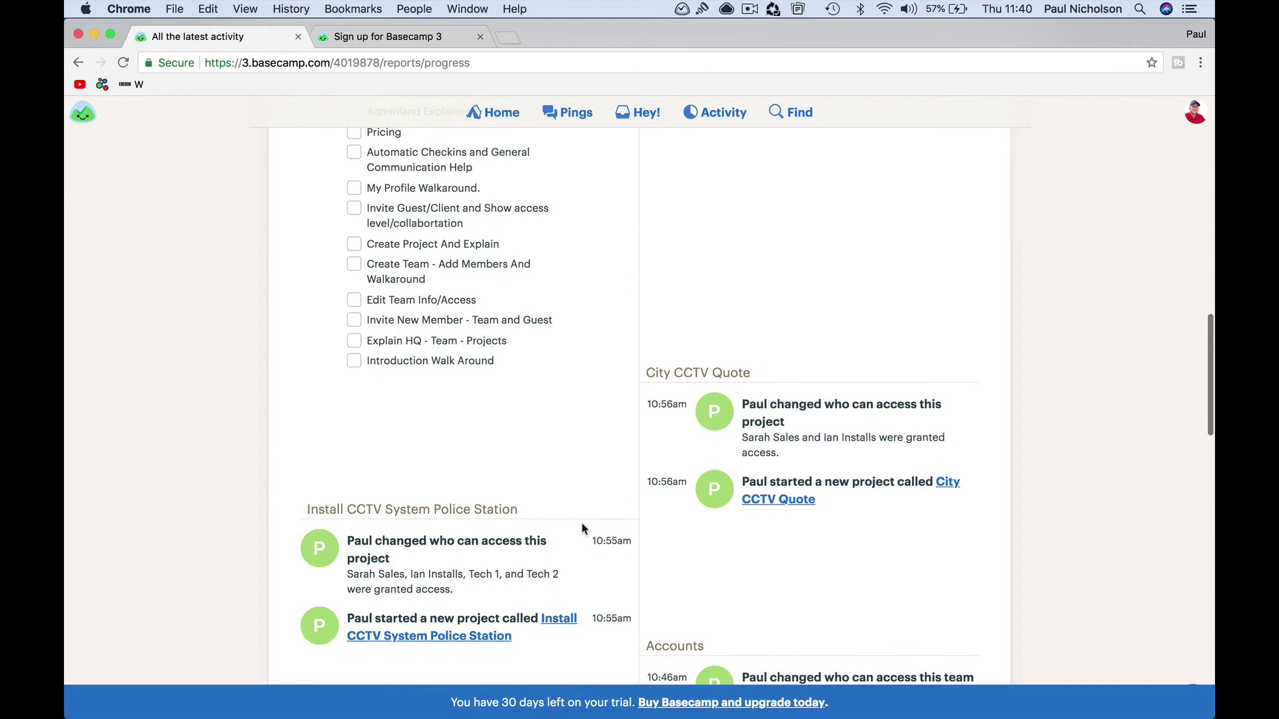
{"action": "scroll", "coordinate": [588, 531], "scroll_direction": "up", "scroll_amount": 15}
{"action": "left_click", "coordinate": [498, 115]}
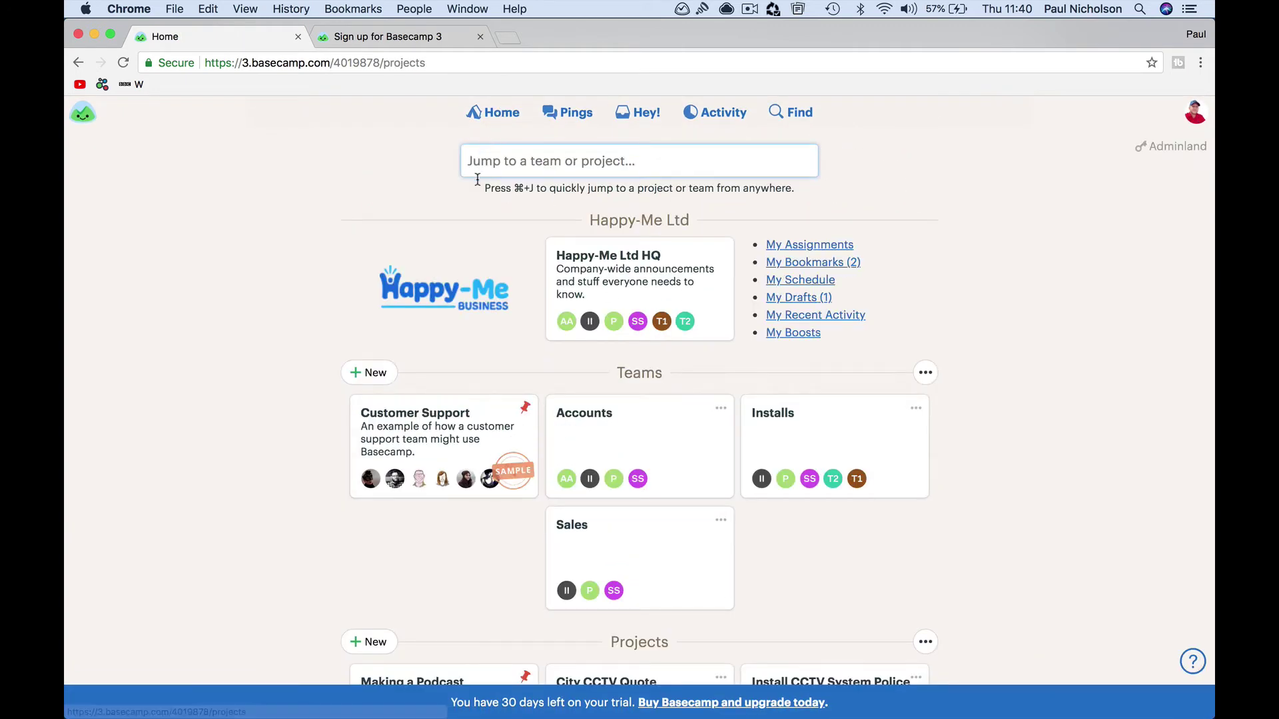
From Happy-Me Ltd HQ, view what the technician has been up to
{"action": "left_click", "coordinate": [688, 326]}
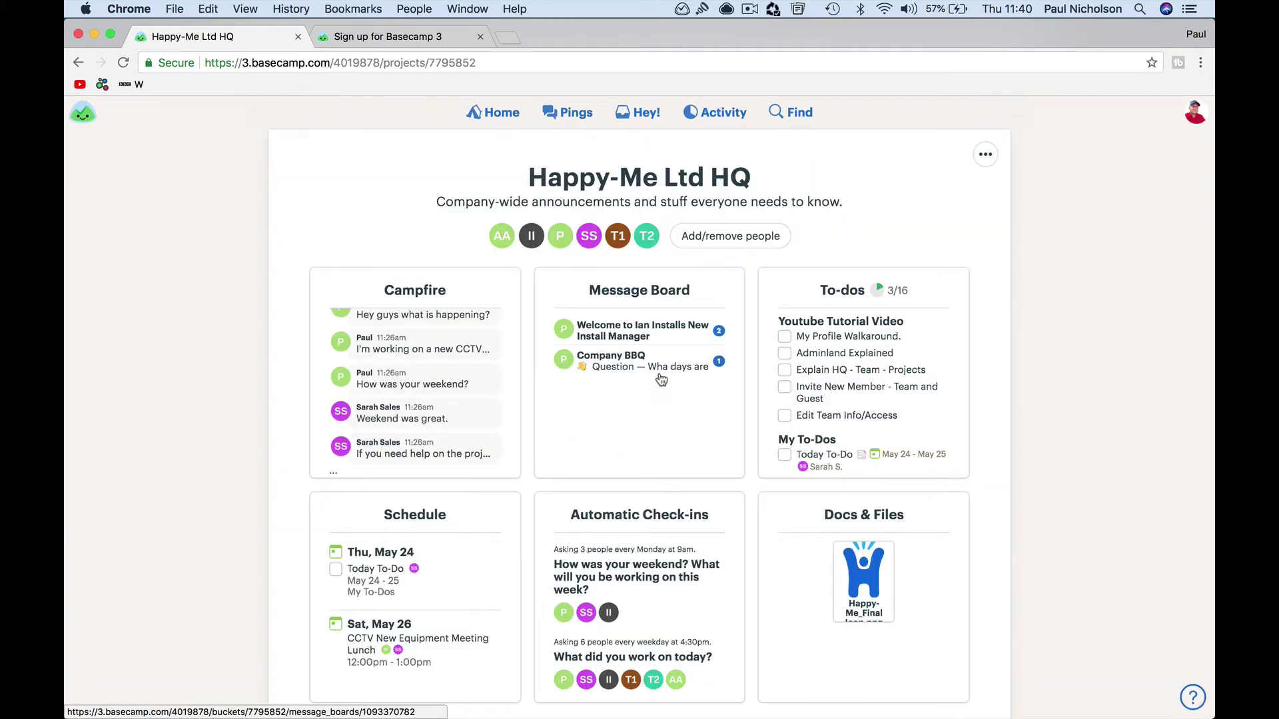
{"action": "left_click", "coordinate": [641, 241]}
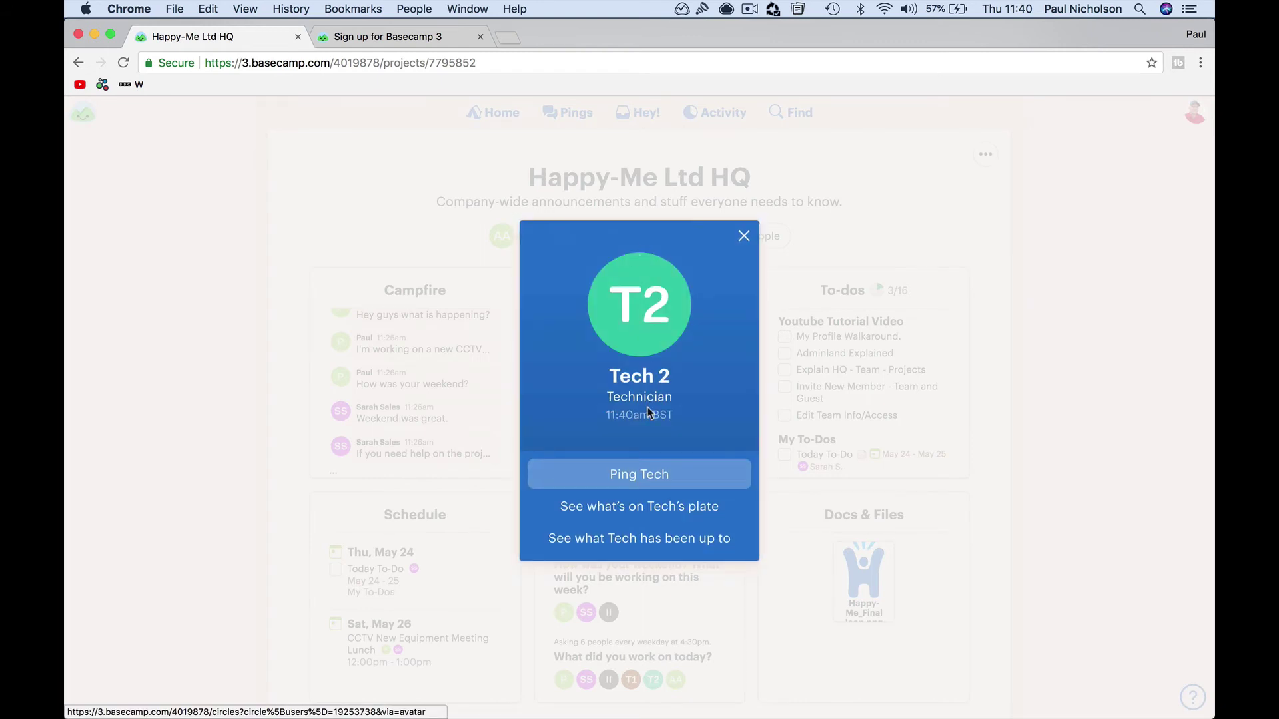
{"action": "left_click", "coordinate": [652, 552]}
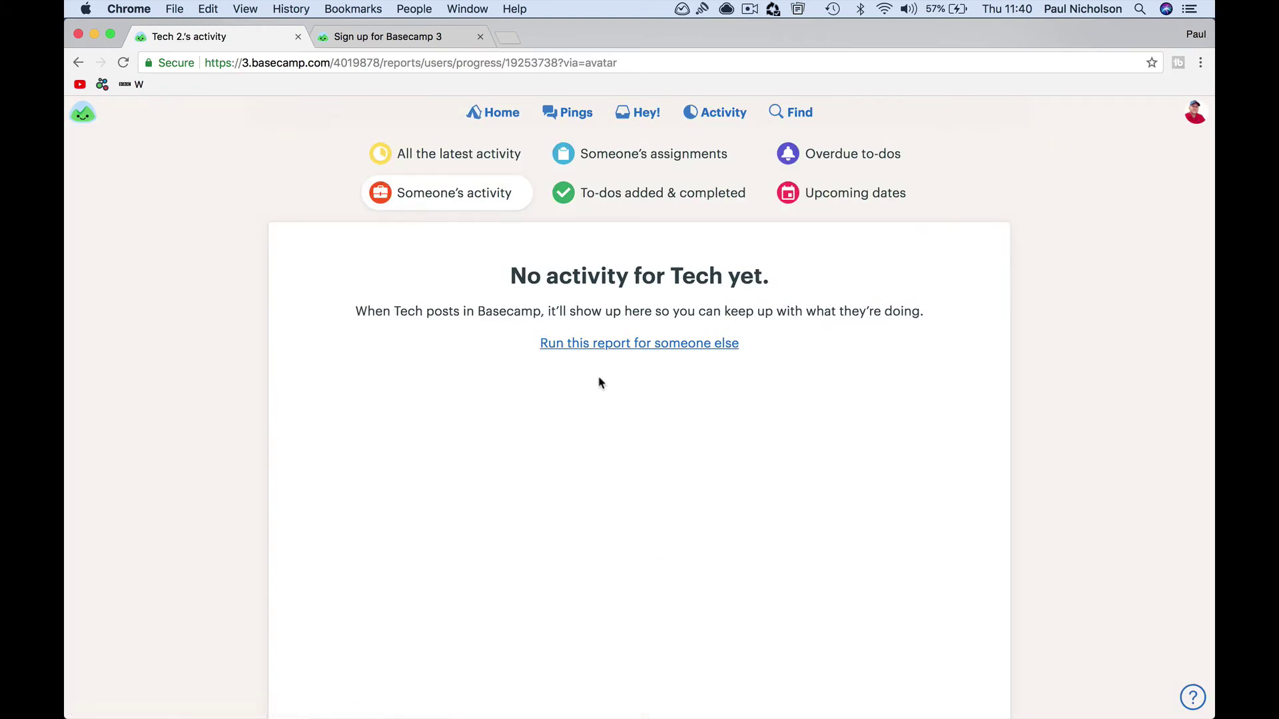
Back in Happy-Me Ltd HQ, view what's on the Sales Manager's plate
{"action": "left_click", "coordinate": [507, 119]}
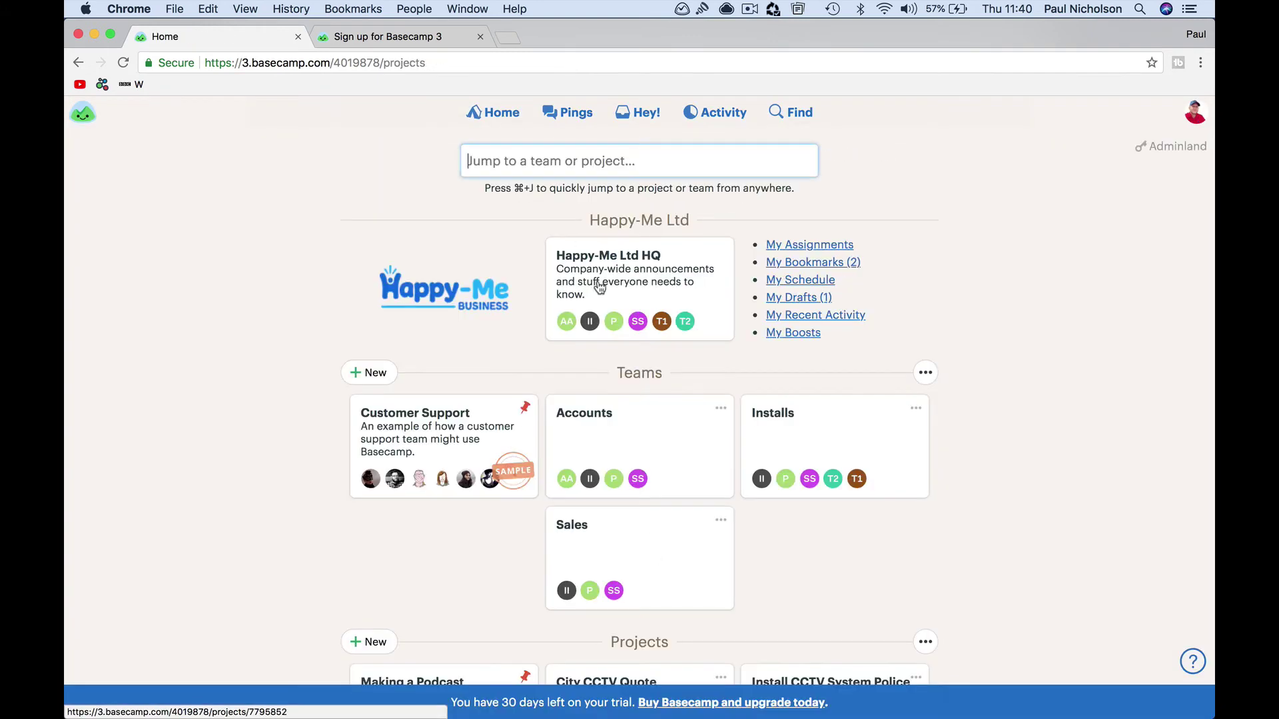
{"action": "left_click", "coordinate": [638, 330]}
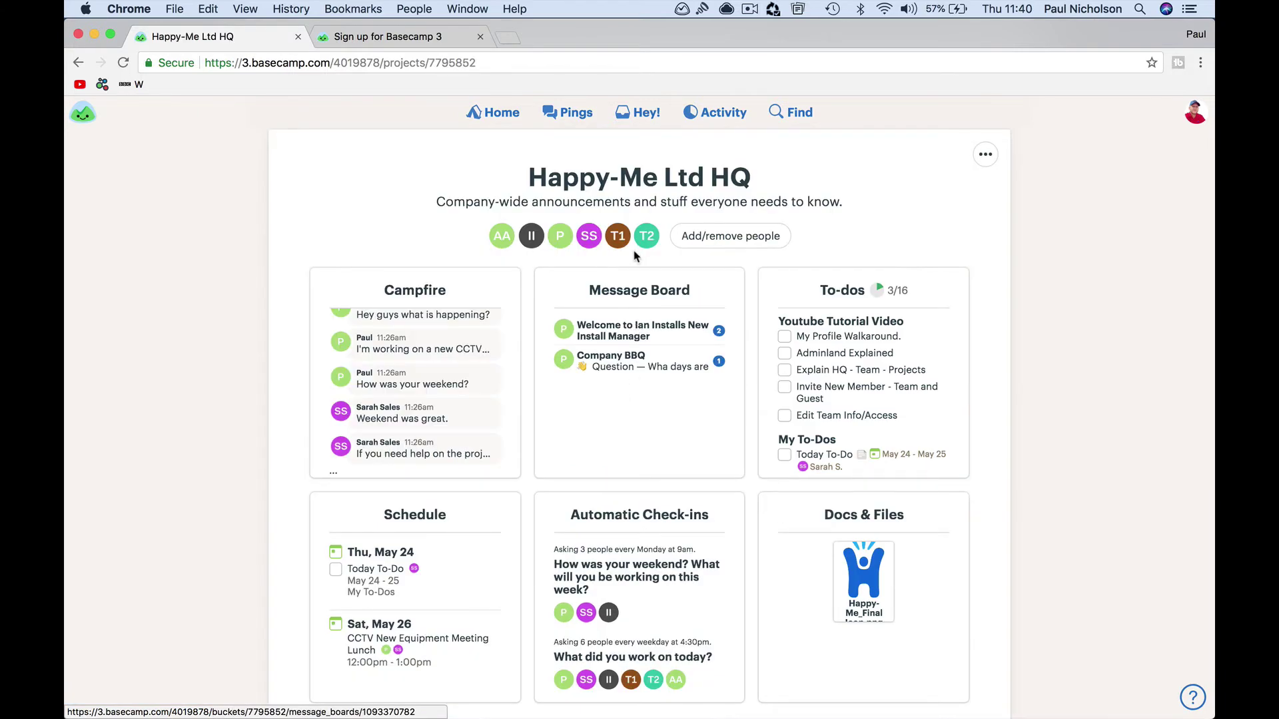
{"action": "left_click", "coordinate": [588, 240]}
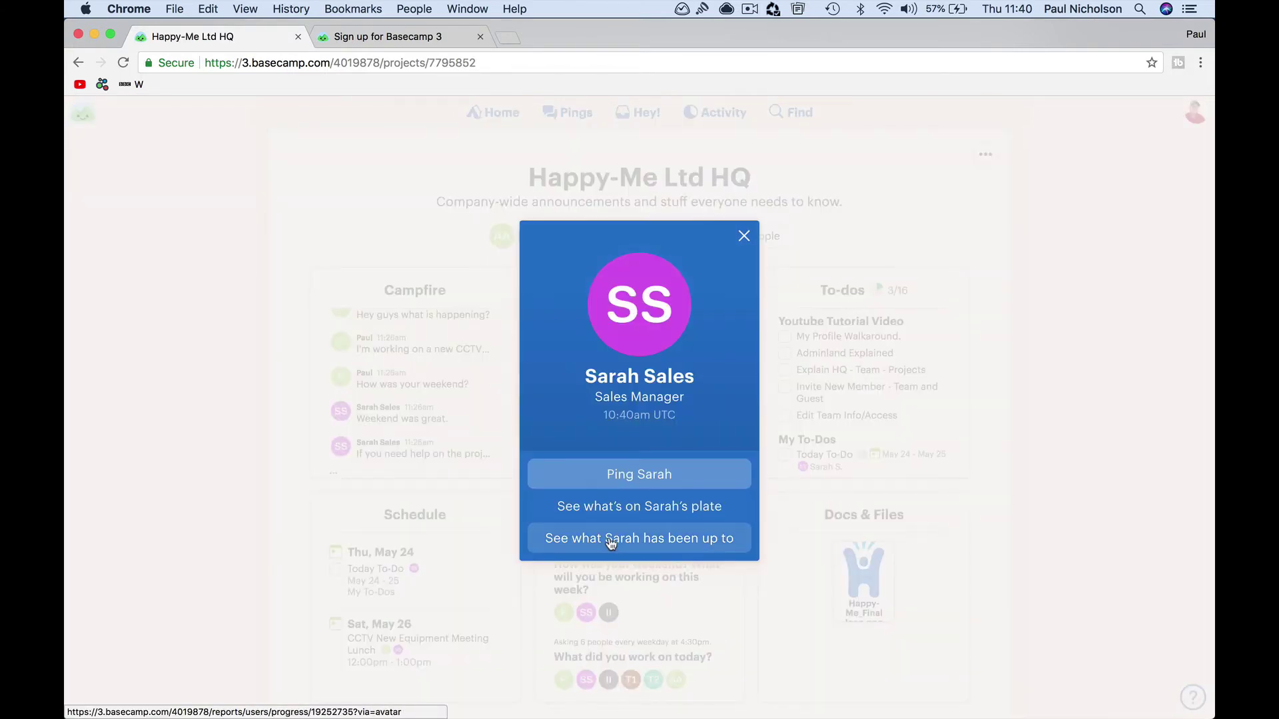
{"action": "left_click", "coordinate": [619, 513]}
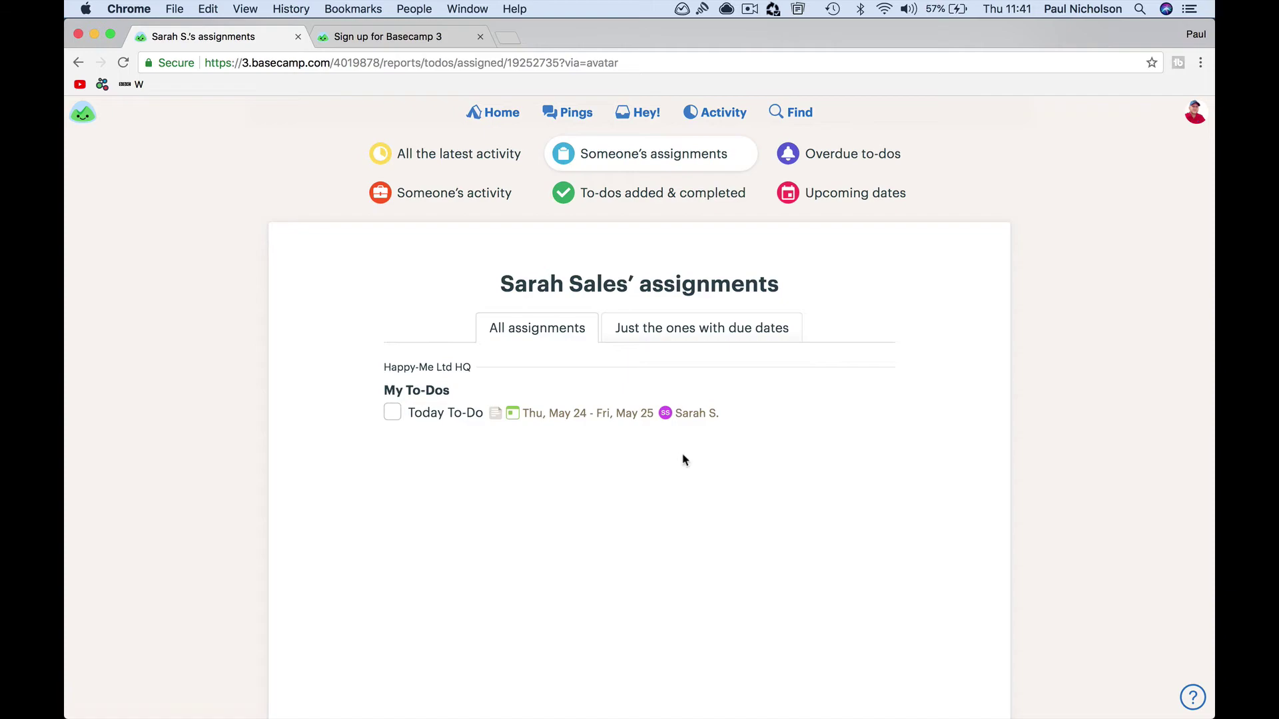
Open the All the latest activity report and scroll through it
{"action": "left_click", "coordinate": [468, 196]}
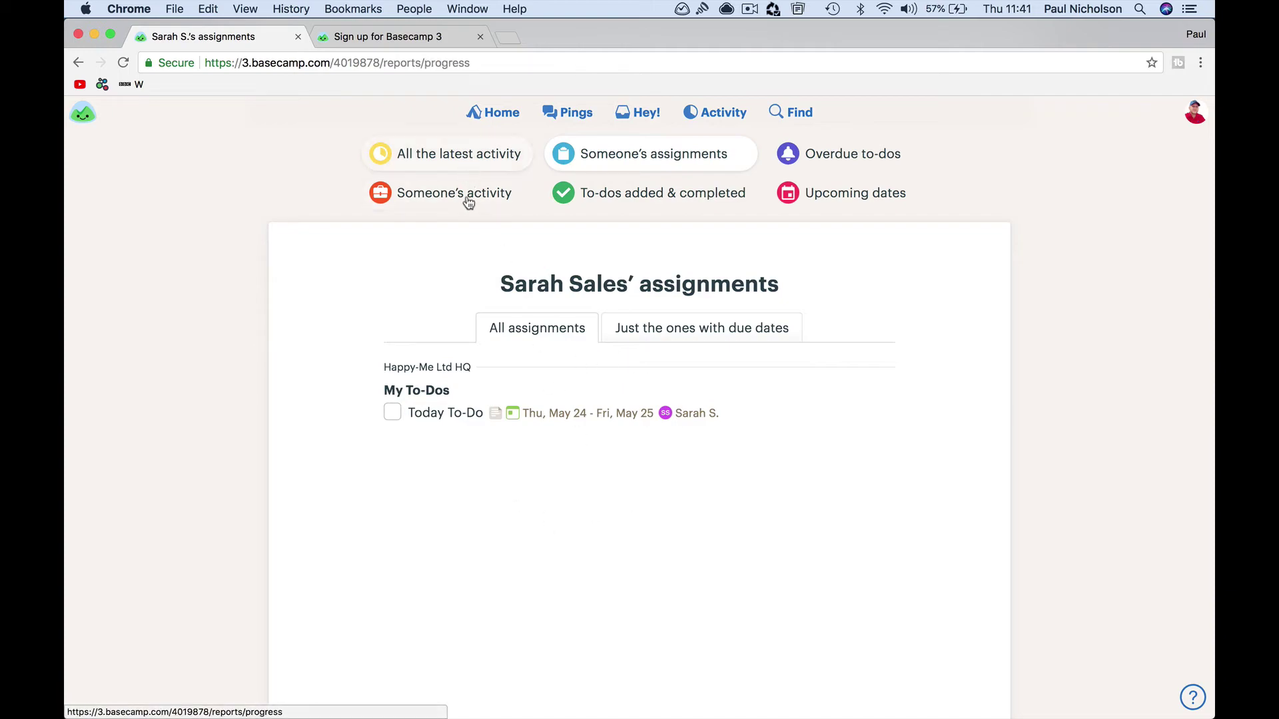
{"action": "scroll", "coordinate": [526, 393], "scroll_direction": "down", "scroll_amount": 10}
{"action": "scroll", "coordinate": [547, 419], "scroll_direction": "up", "scroll_amount": 15}
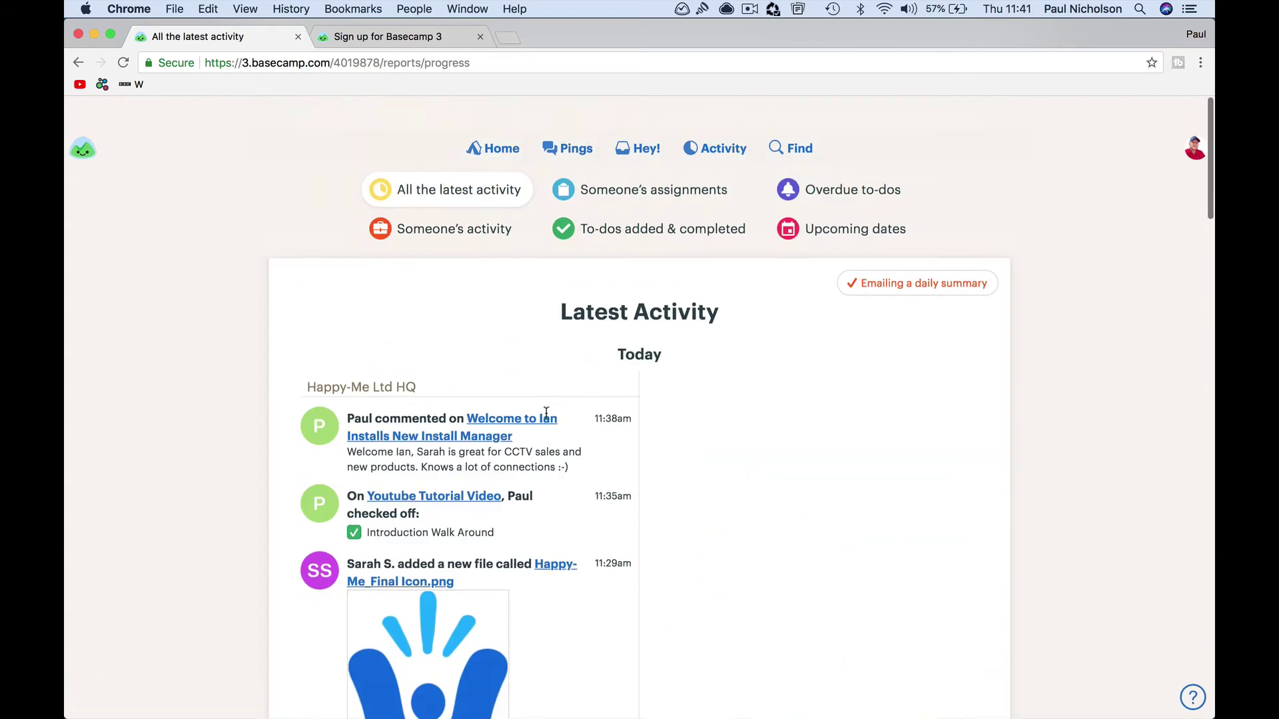
{"action": "scroll", "coordinate": [560, 426], "scroll_direction": "down", "scroll_amount": 5}
{"action": "scroll", "coordinate": [560, 438], "scroll_direction": "down", "scroll_amount": 15}
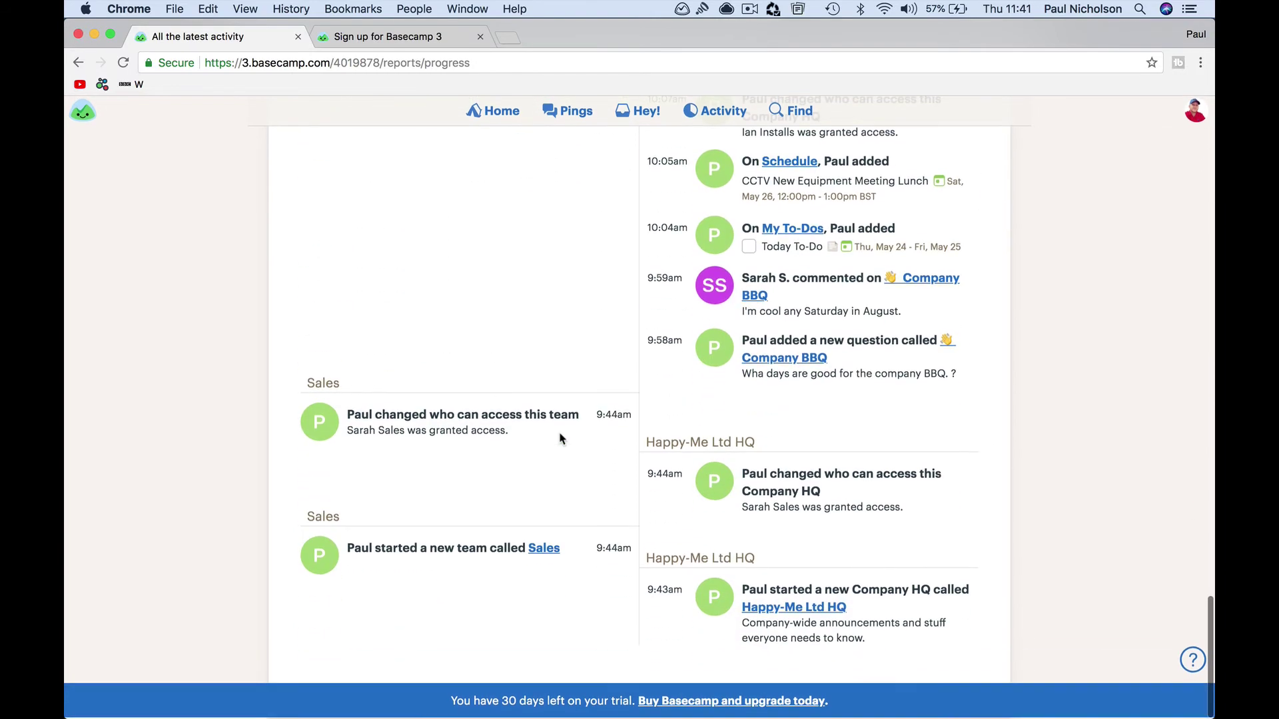
{"action": "scroll", "coordinate": [559, 436], "scroll_direction": "up", "scroll_amount": 20}
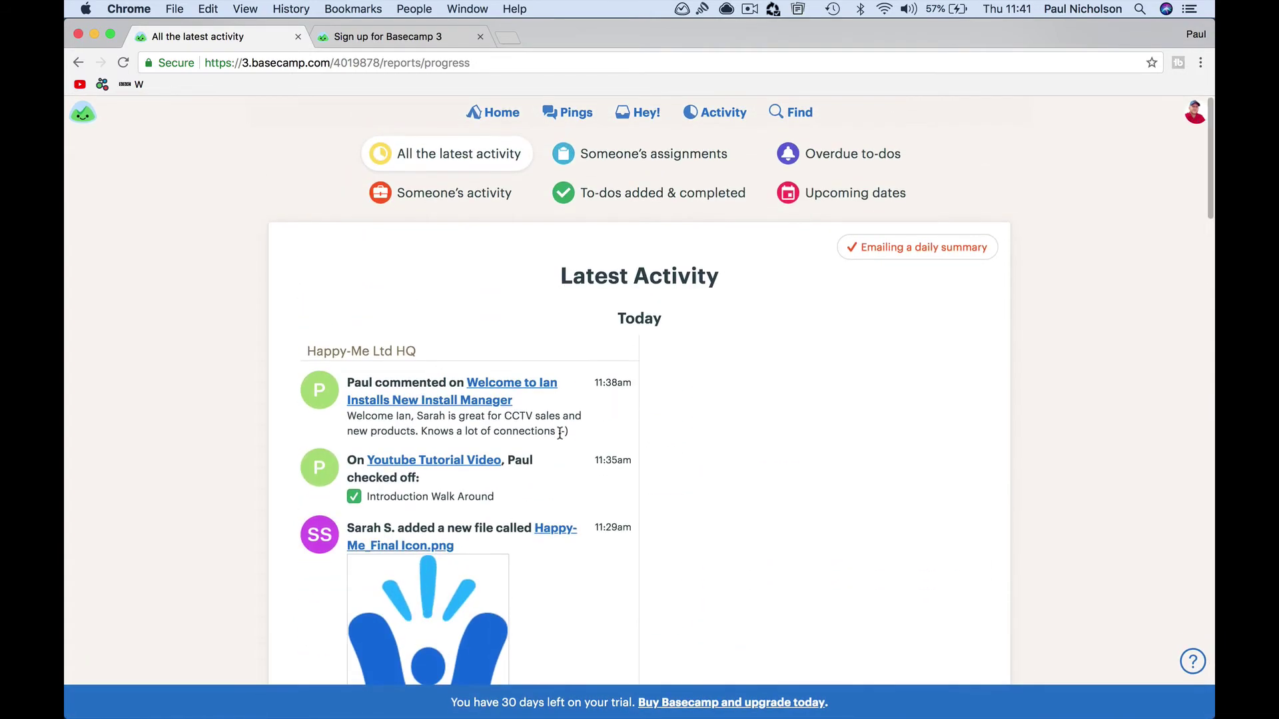
Open Upcoming dates via Overdue to-dos, check May 29, and show everything up to Sep 30
{"action": "left_click", "coordinate": [829, 159]}
{"action": "left_click", "coordinate": [808, 190]}
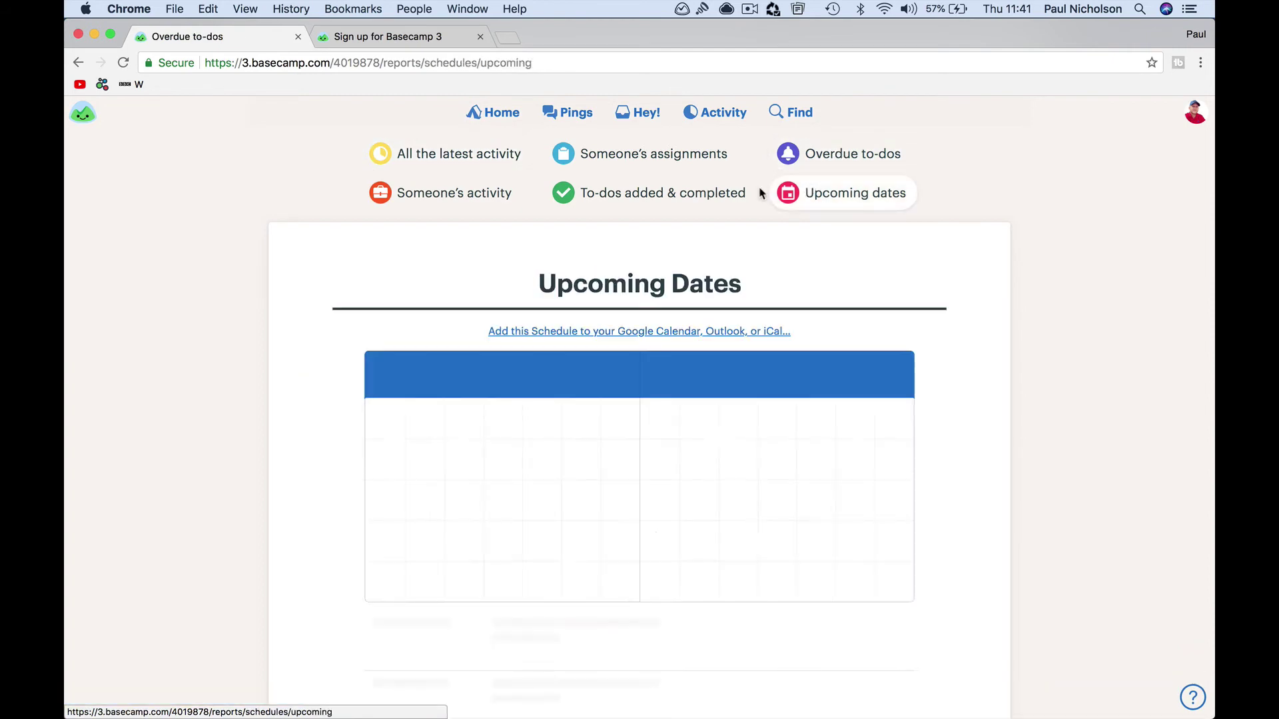
{"action": "scroll", "coordinate": [734, 407], "scroll_direction": "down", "scroll_amount": 3}
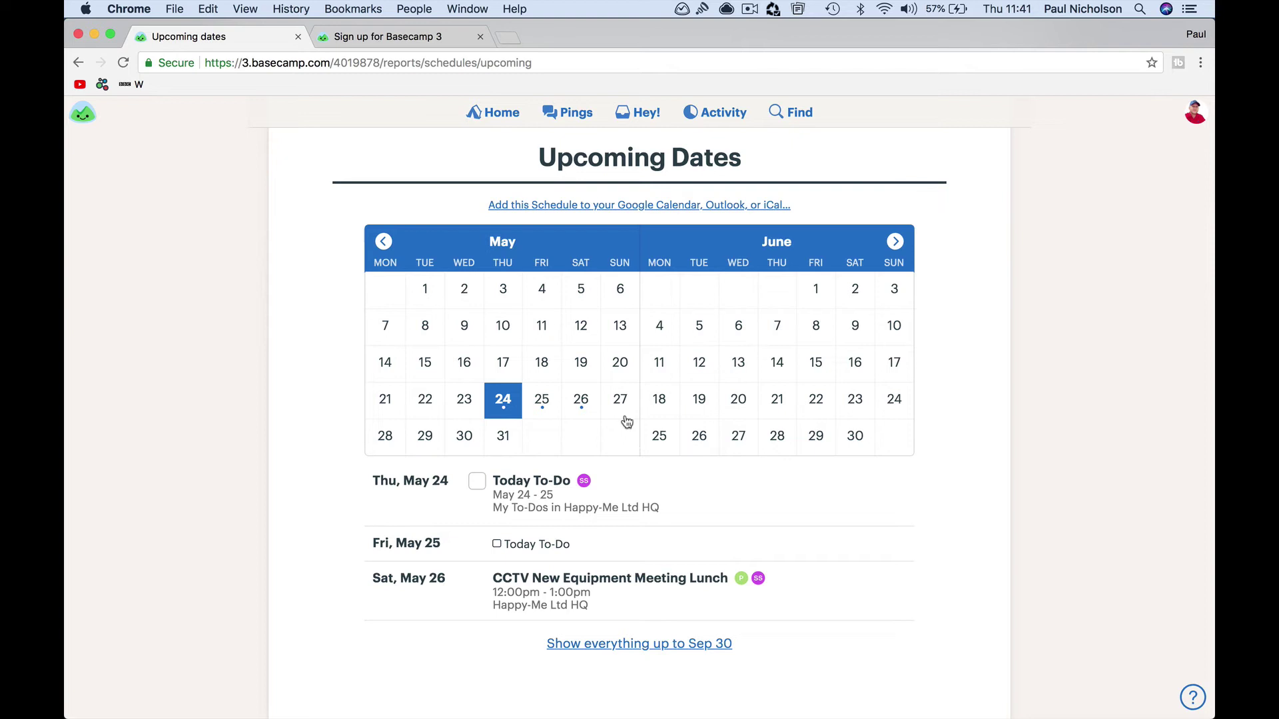
{"action": "left_click", "coordinate": [425, 442]}
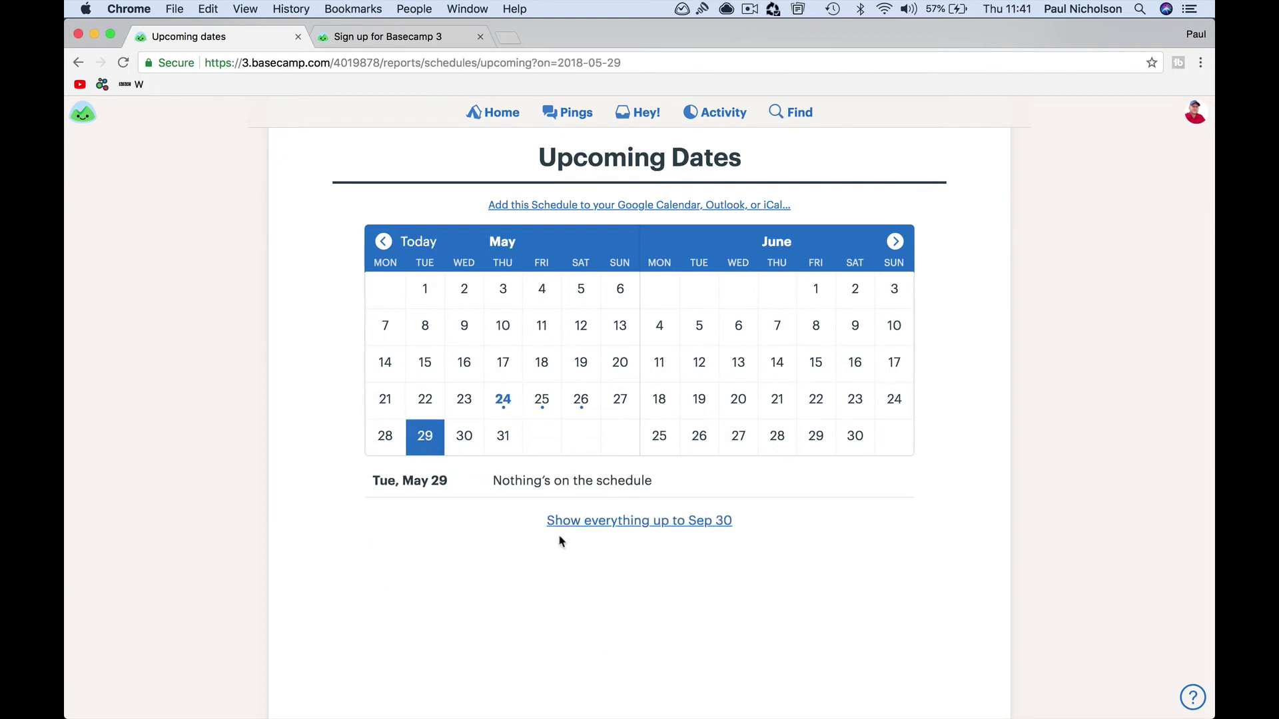
{"action": "left_click", "coordinate": [624, 521]}
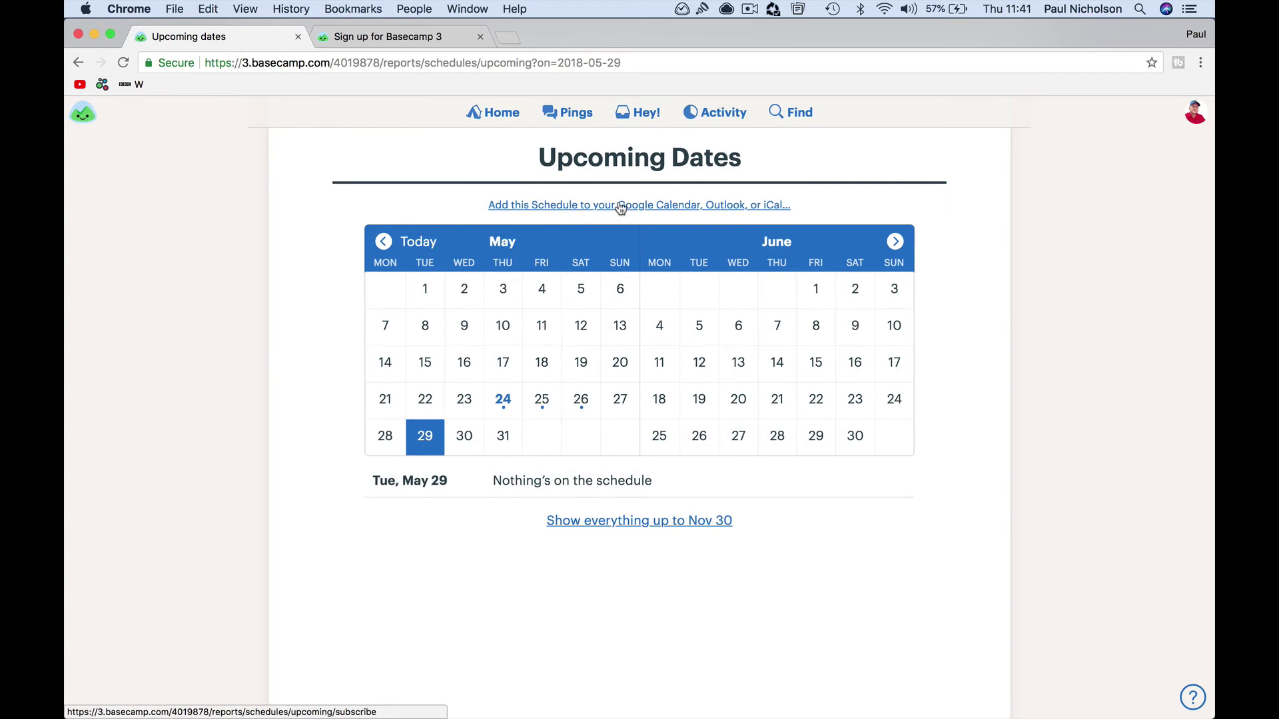
{"action": "scroll", "coordinate": [620, 207], "scroll_direction": "up", "scroll_amount": 3}
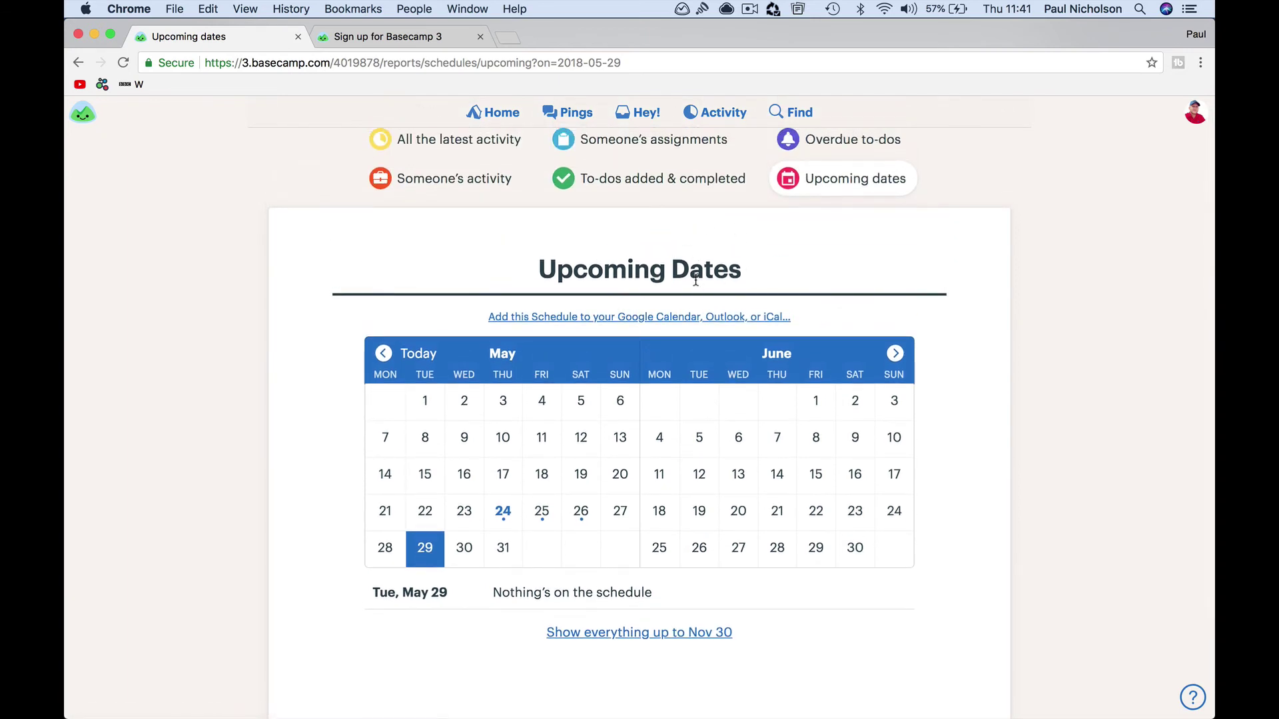
Return to the Home page listing Happy-Me Ltd HQ, teams and projects
{"action": "left_click", "coordinate": [500, 113]}
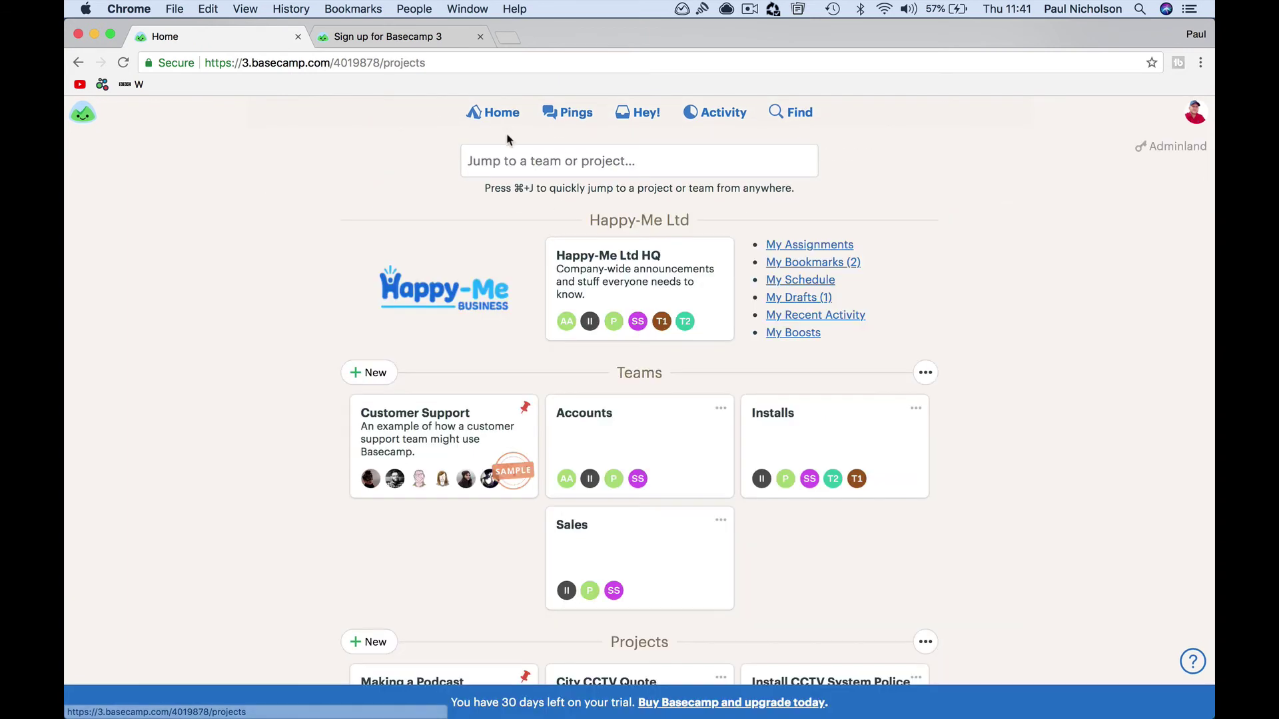